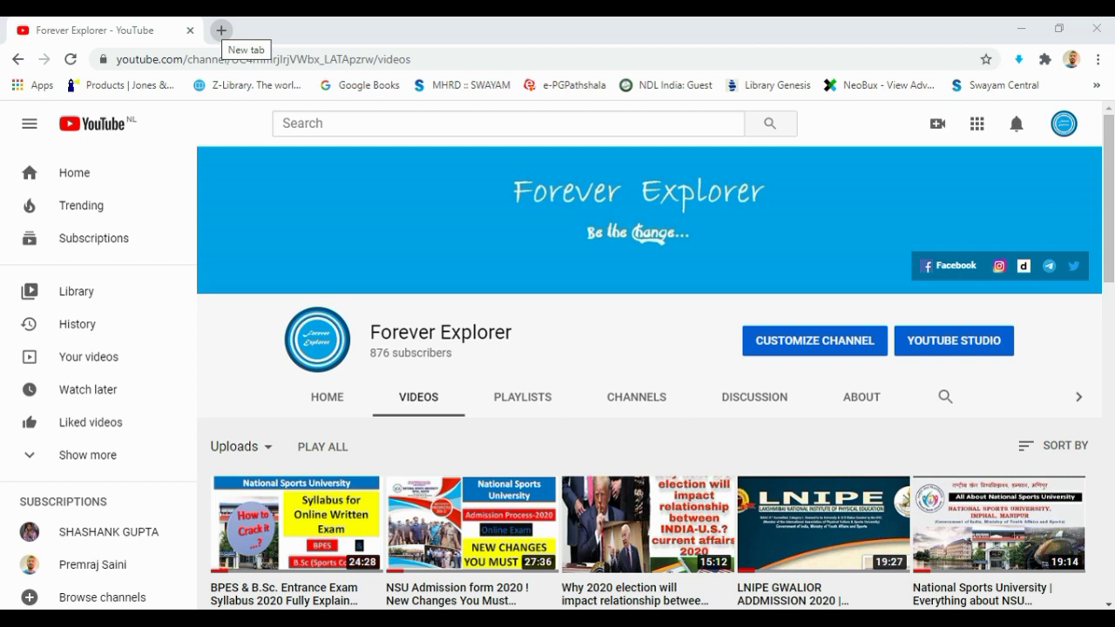
Open a new browser tab beside the Forever Explorer YouTube tab
click(221, 30)
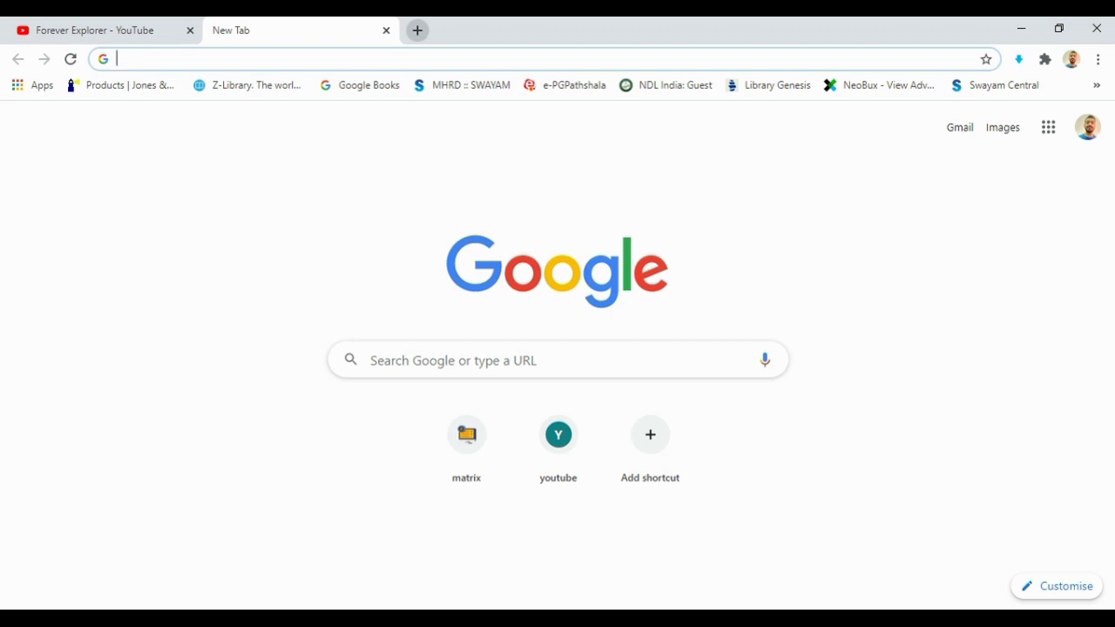
Go to nsu.ac.in in the new tab to load the NSU admission page
key(Down)
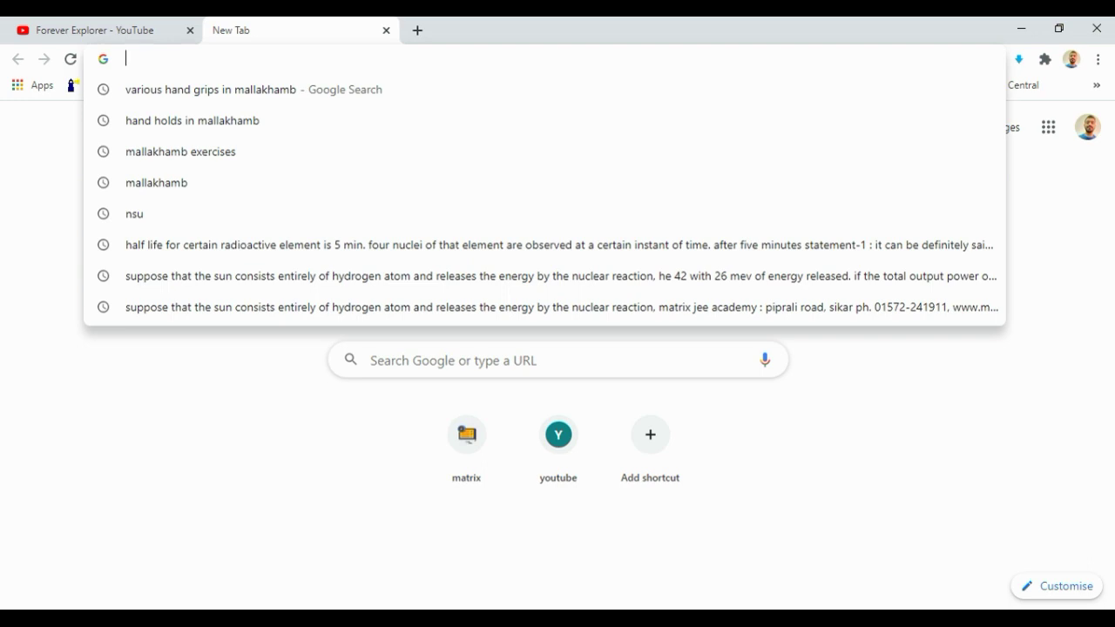
text(n)
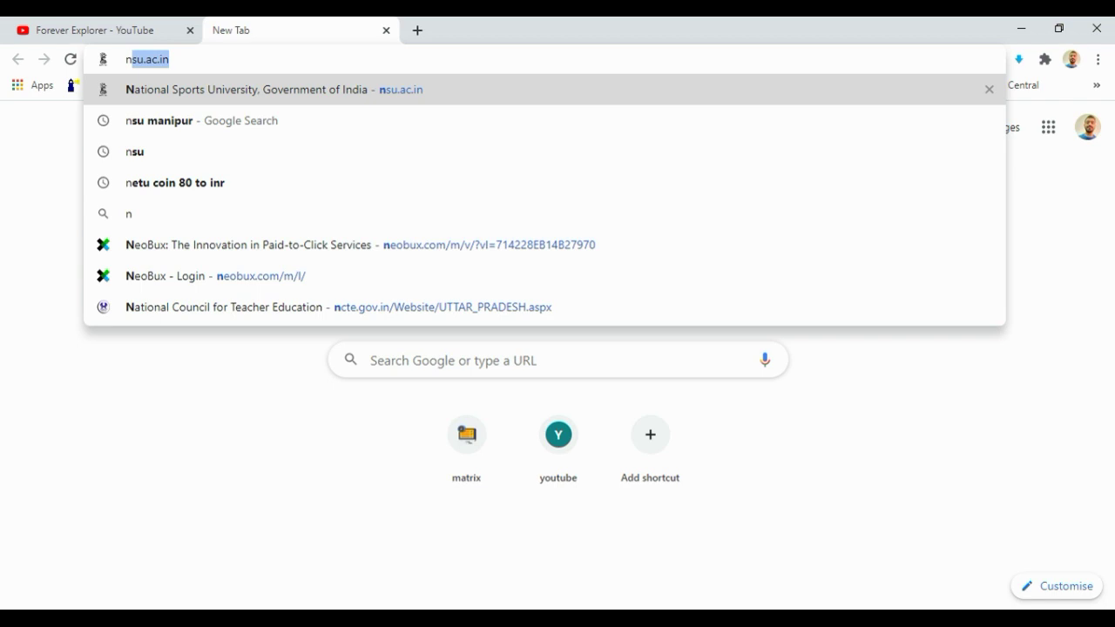
text(su.)
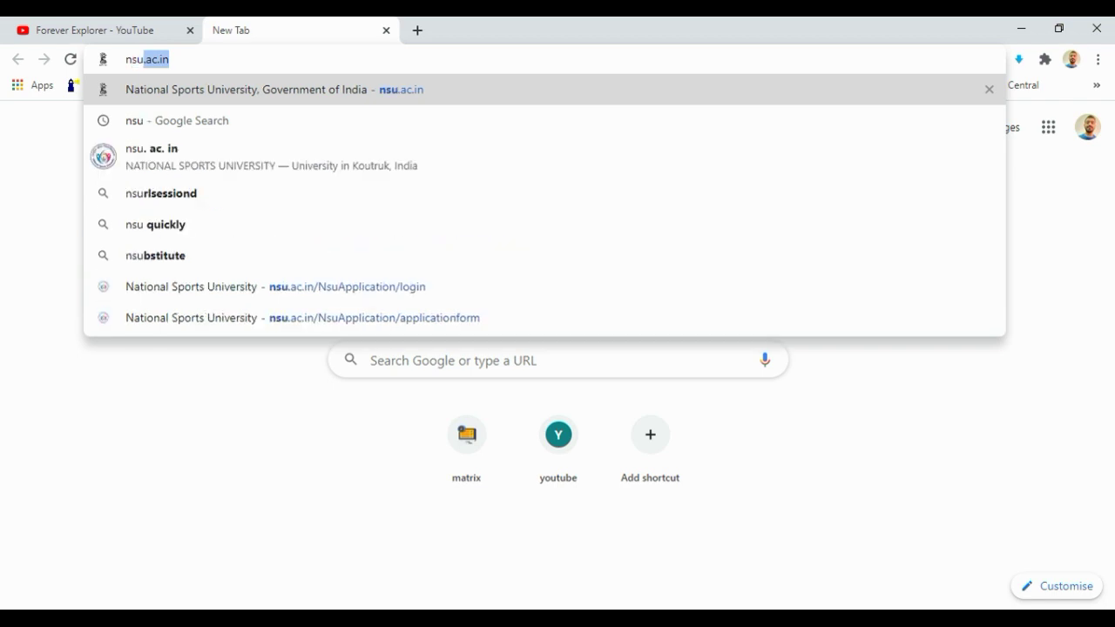
text(ac.in)
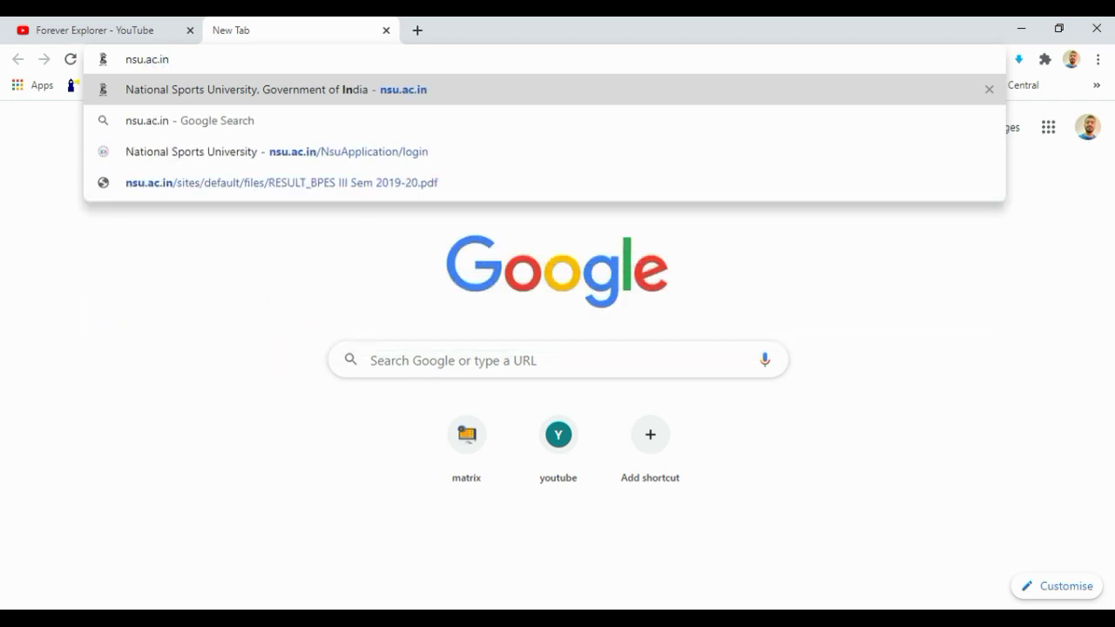
key(Return)
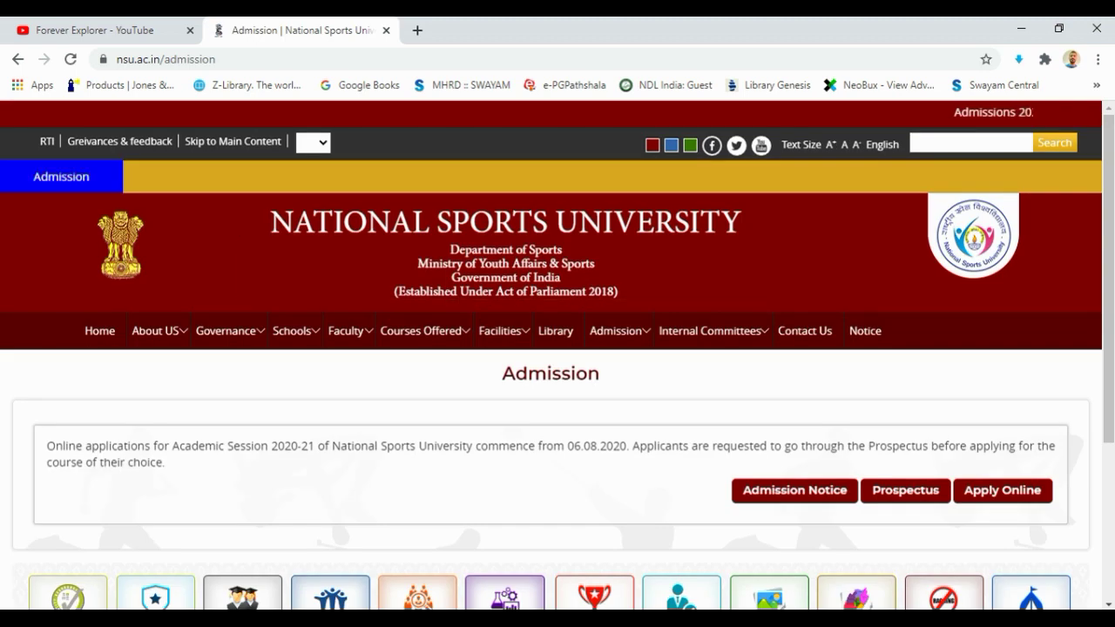
Read the 2020-21 admissions announcement, then open the Apply Online instructions page
scroll(681, 374, down, 3)
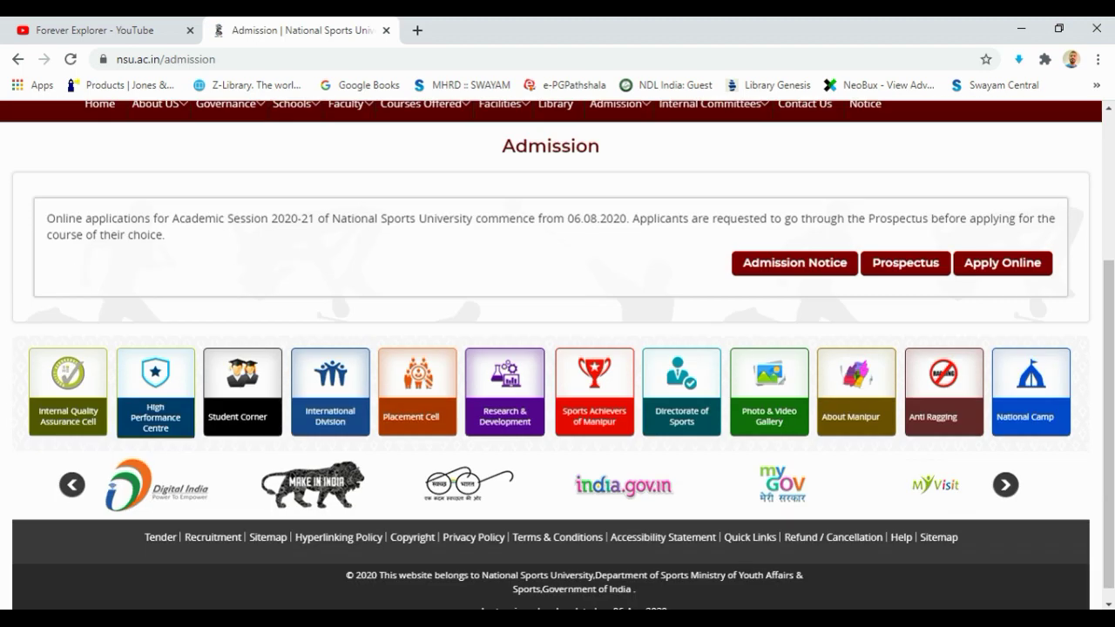
scroll(714, 331, up, 3)
scroll(714, 261, down, 2)
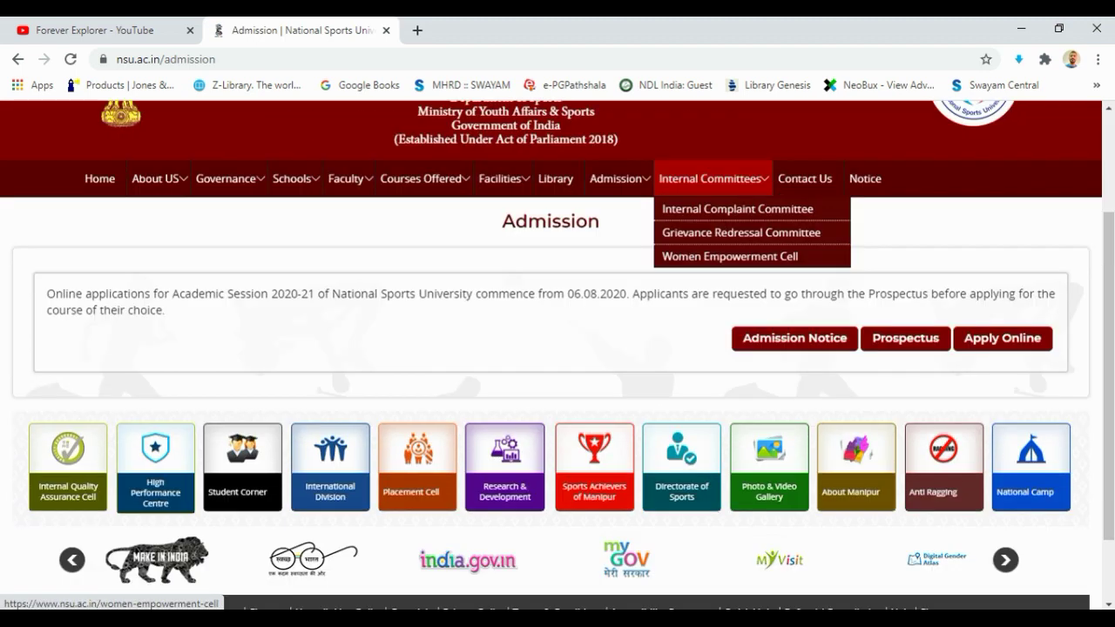
scroll(714, 331, up, 2)
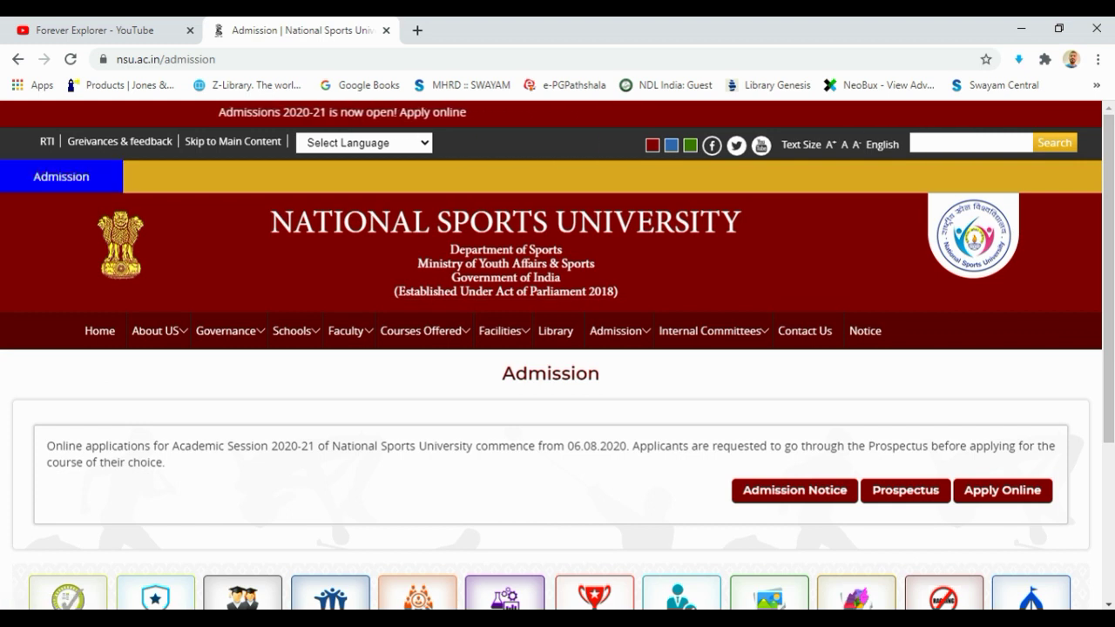
triple_click(76, 445)
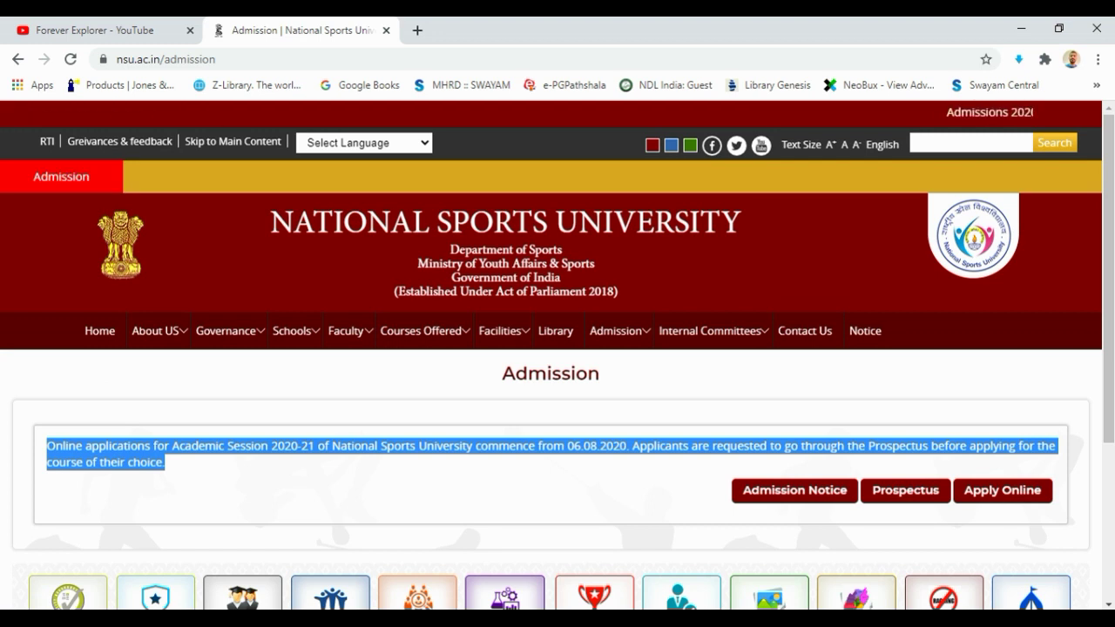
drag(165, 462, 47, 445)
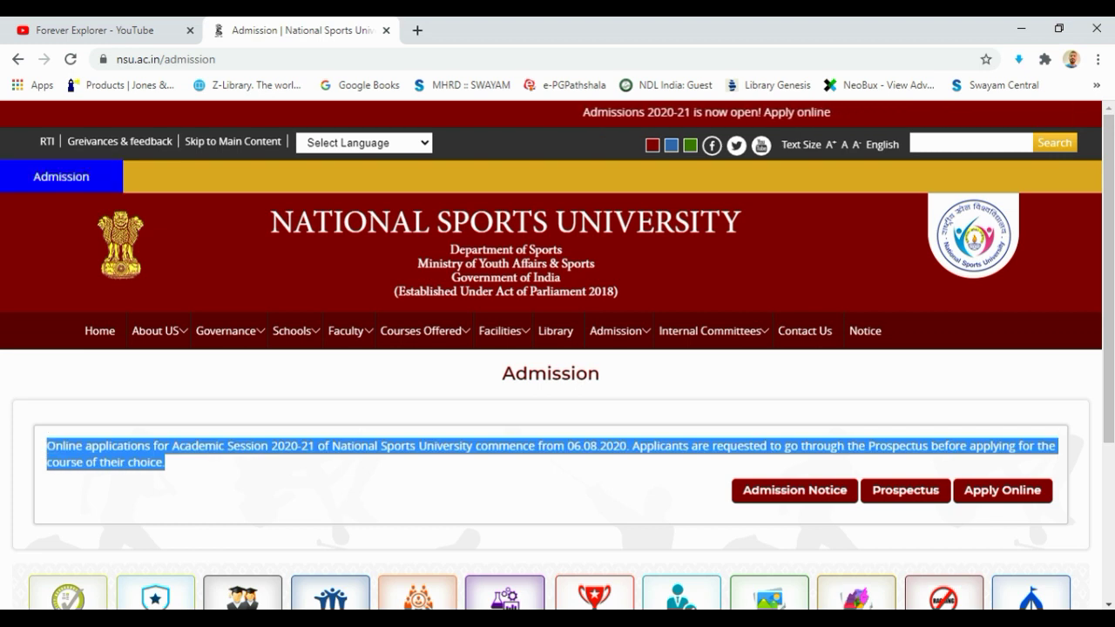
key(Tab)
key(Tab)
key(Tab)
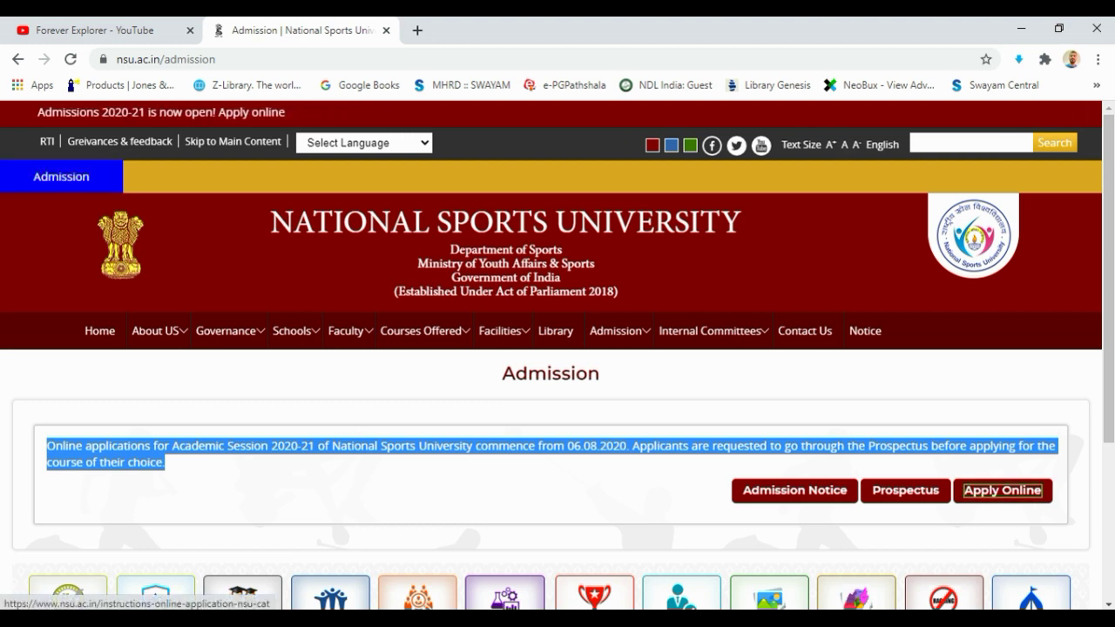
key(Return)
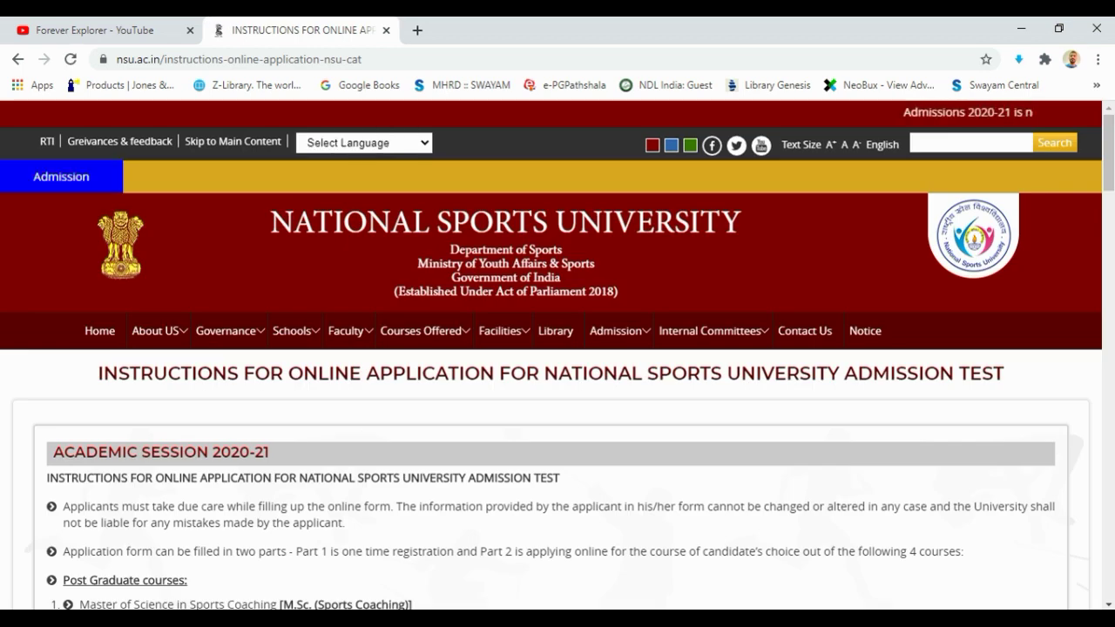
Scroll the instructions page down to the qualifying-exam certificate requirement in the documents list
scroll(558, 348, down, 2)
scroll(558, 349, down, 2)
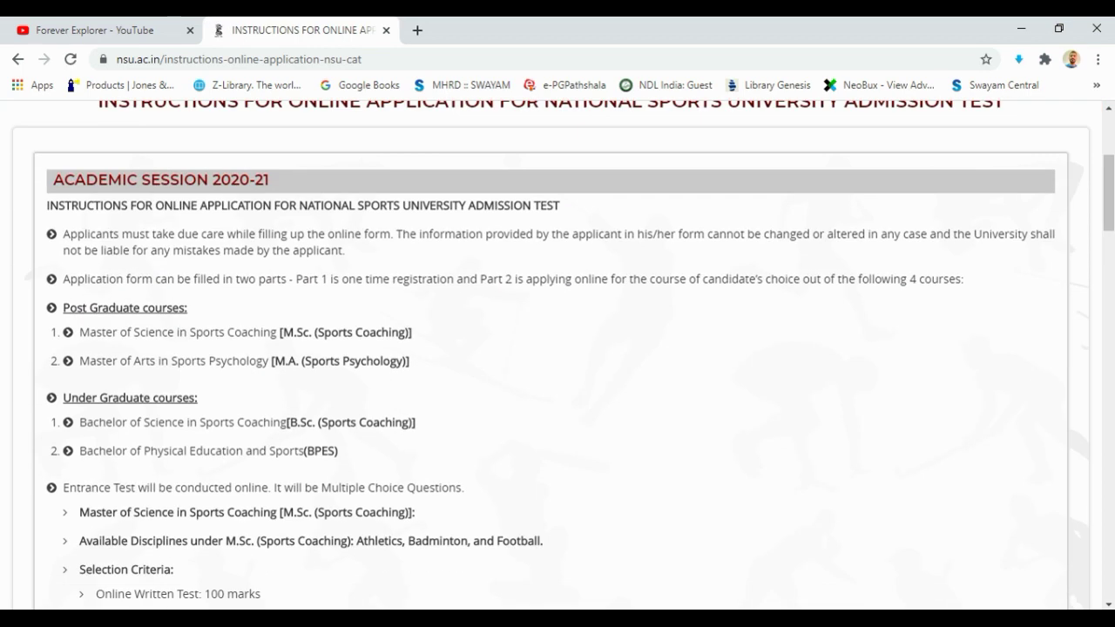
scroll(558, 349, up, 2)
drag(98, 236, 269, 316)
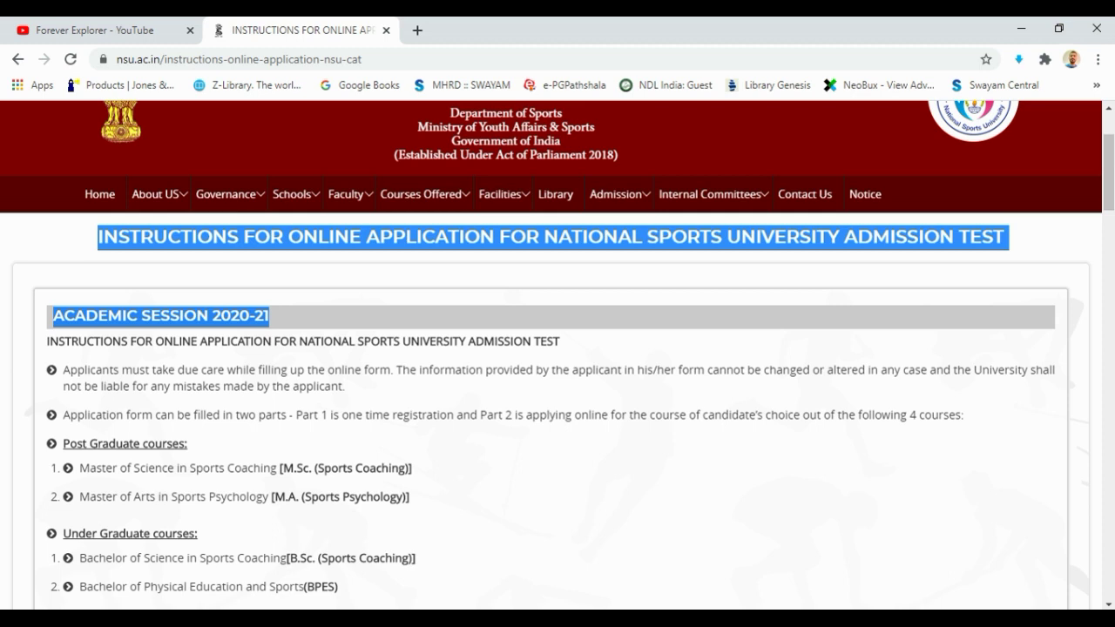
scroll(558, 348, down, 15)
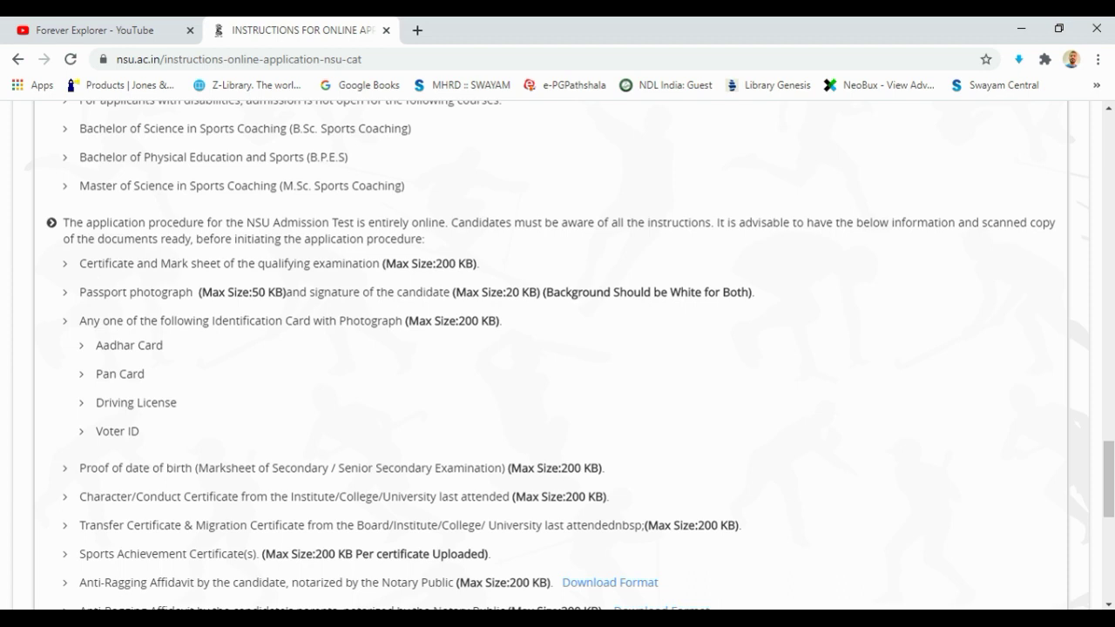
drag(80, 263, 379, 263)
Review the certificate, 50 KB photograph and 20 KB white-background signature requirements
drag(80, 263, 479, 263)
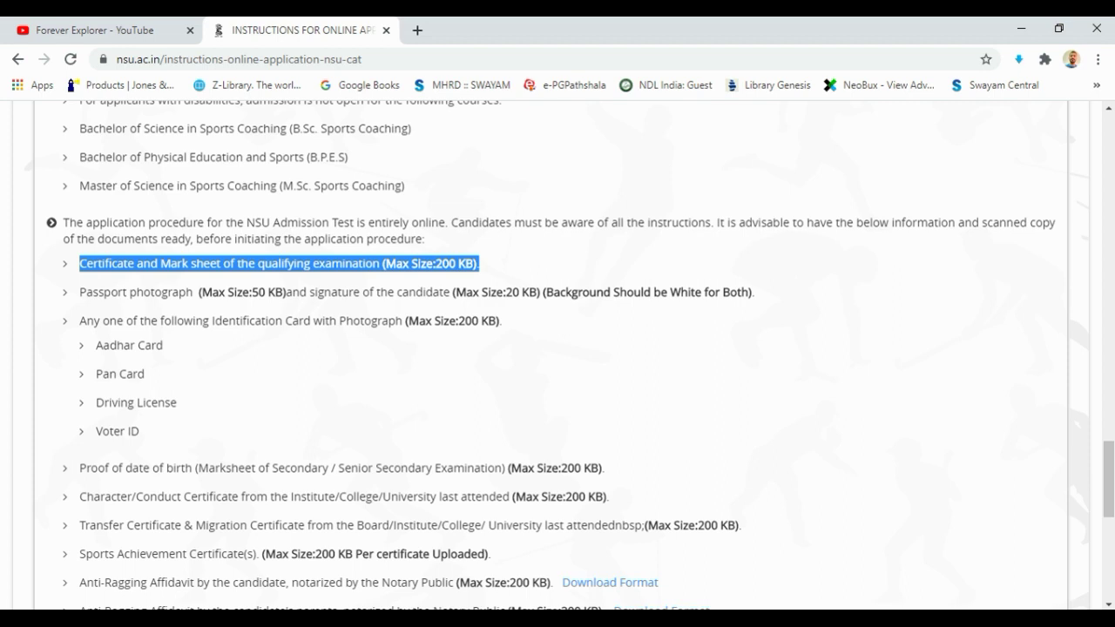
drag(79, 292, 283, 292)
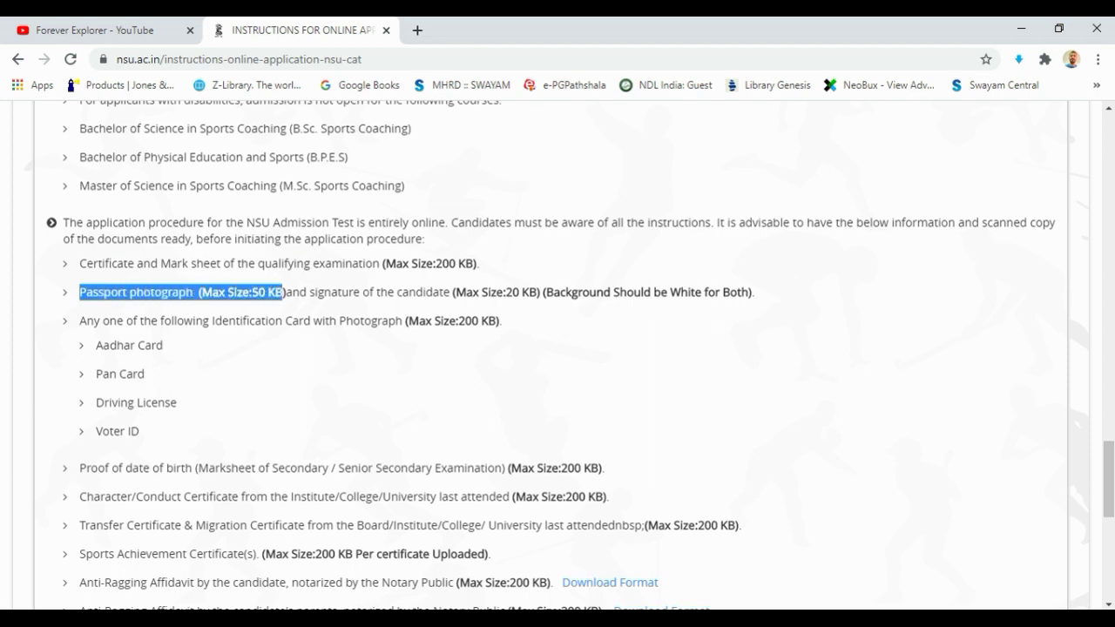
drag(309, 292, 537, 292)
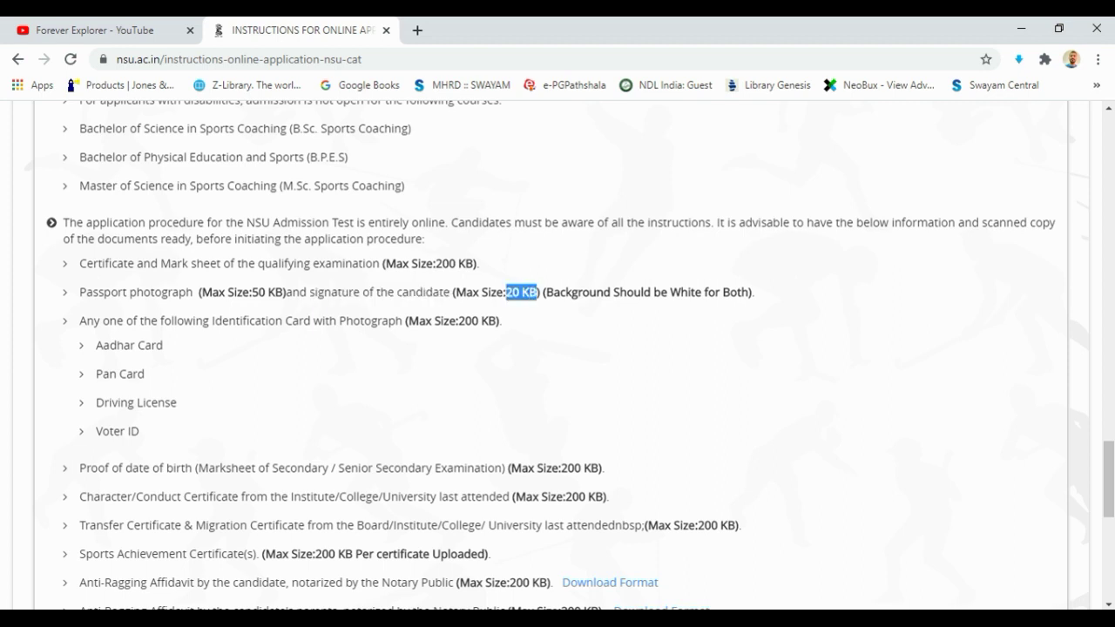
drag(79, 292, 754, 291)
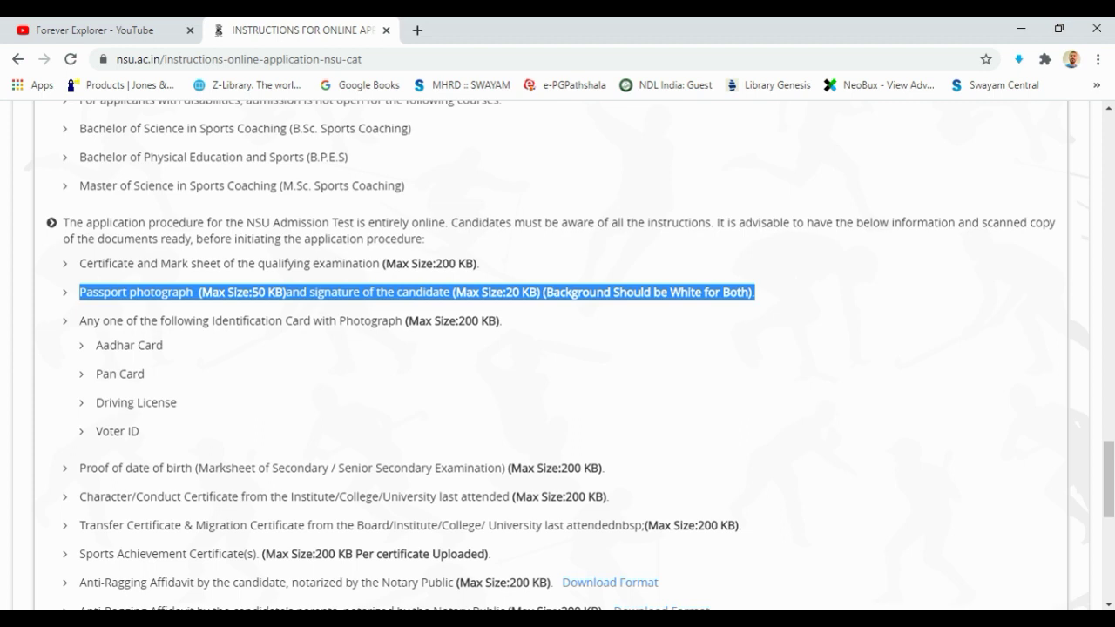
drag(79, 292, 754, 292)
drag(308, 292, 754, 292)
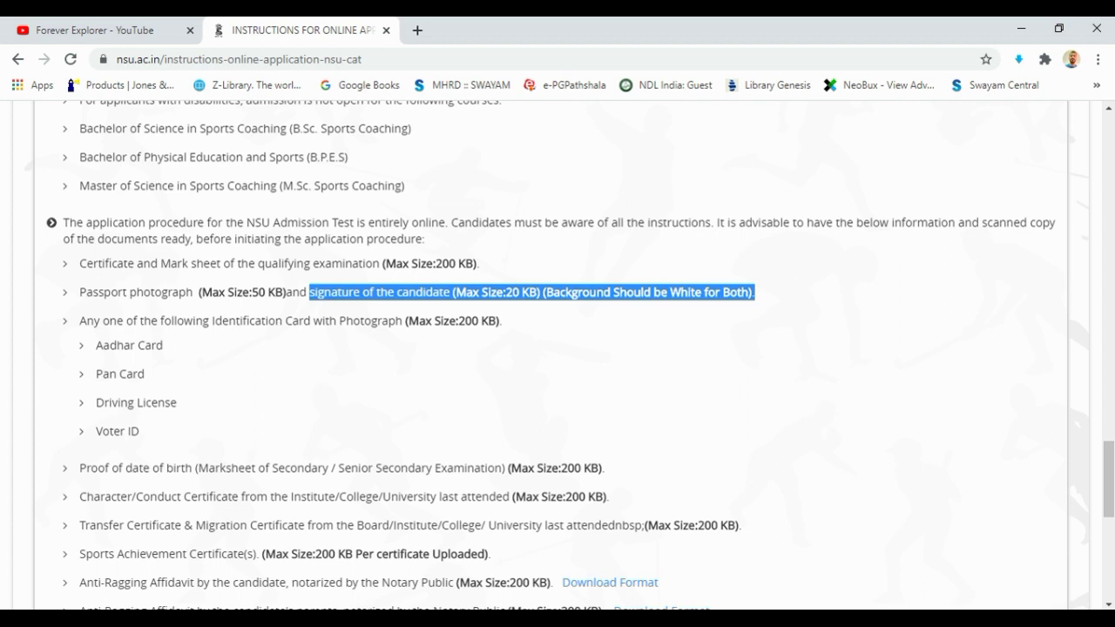
drag(454, 291, 538, 291)
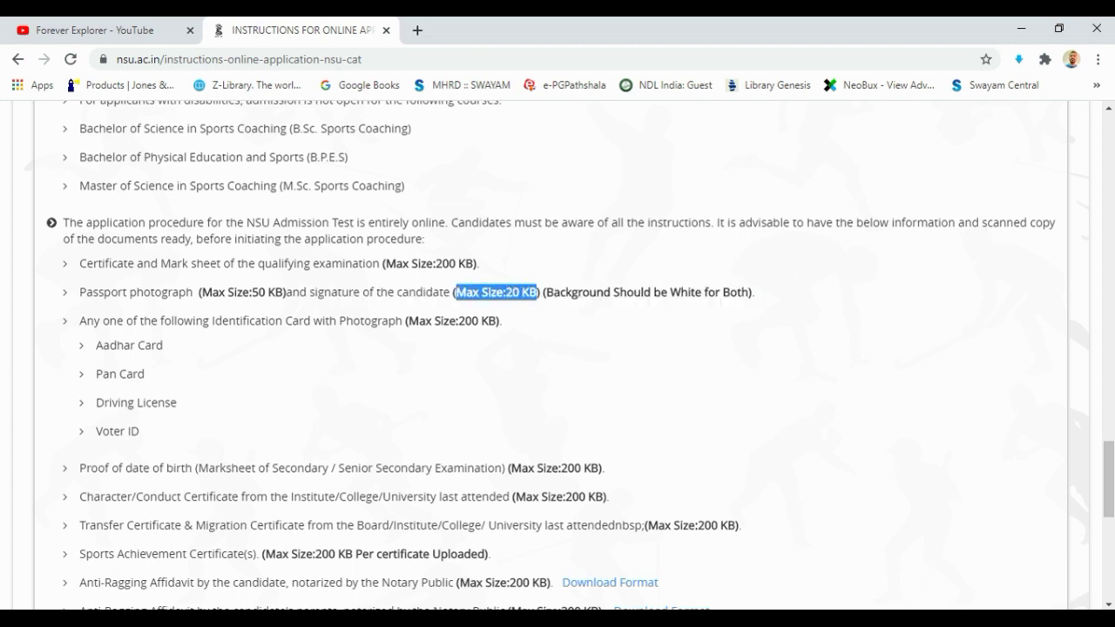
Review the 200 KB identification card requirement and its accepted cards, including Aadhar and Voter ID
drag(79, 320, 371, 321)
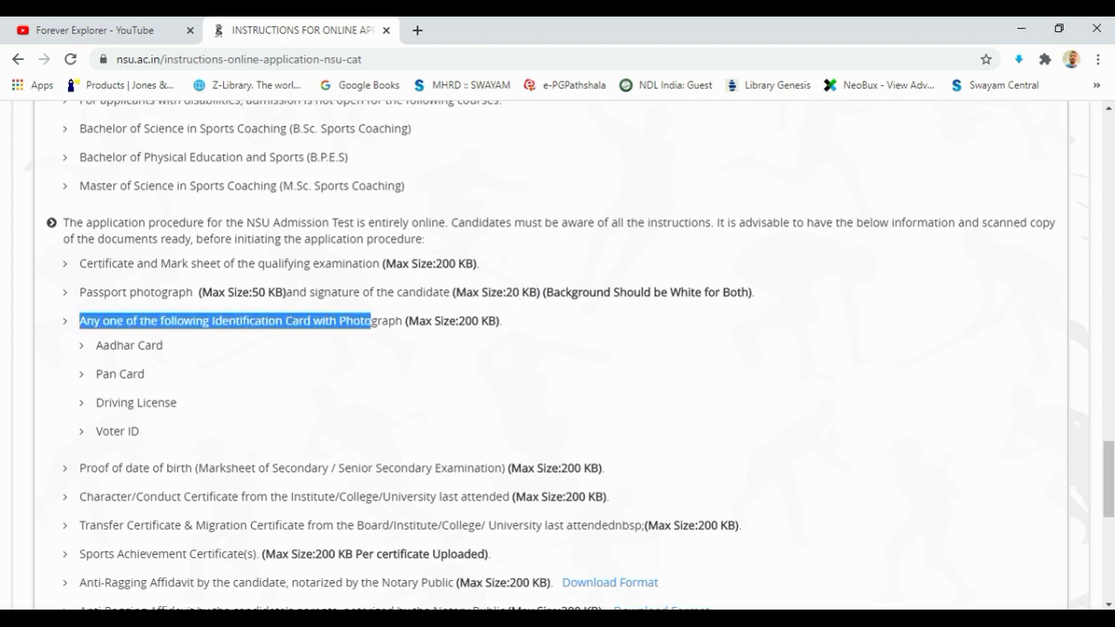
drag(96, 431, 139, 432)
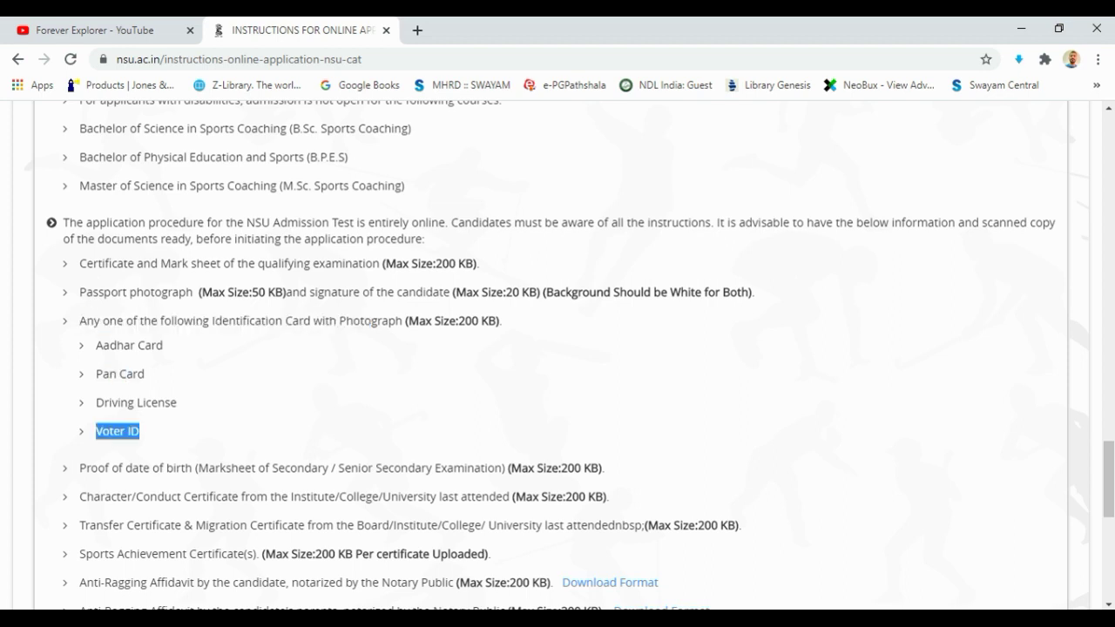
drag(96, 345, 139, 431)
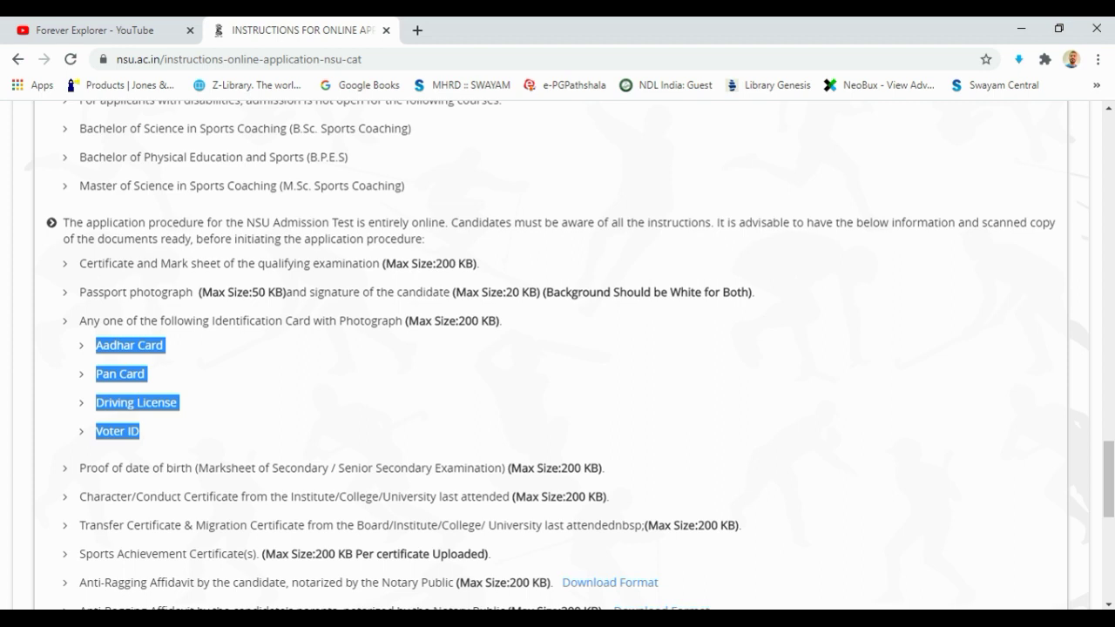
drag(96, 345, 163, 345)
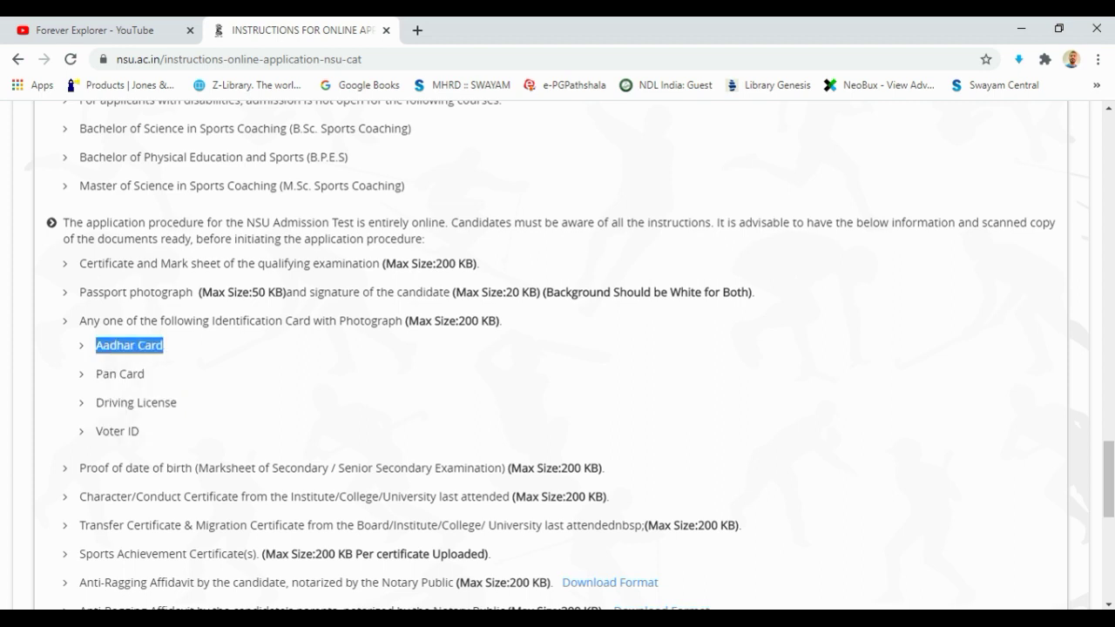
drag(455, 321, 502, 320)
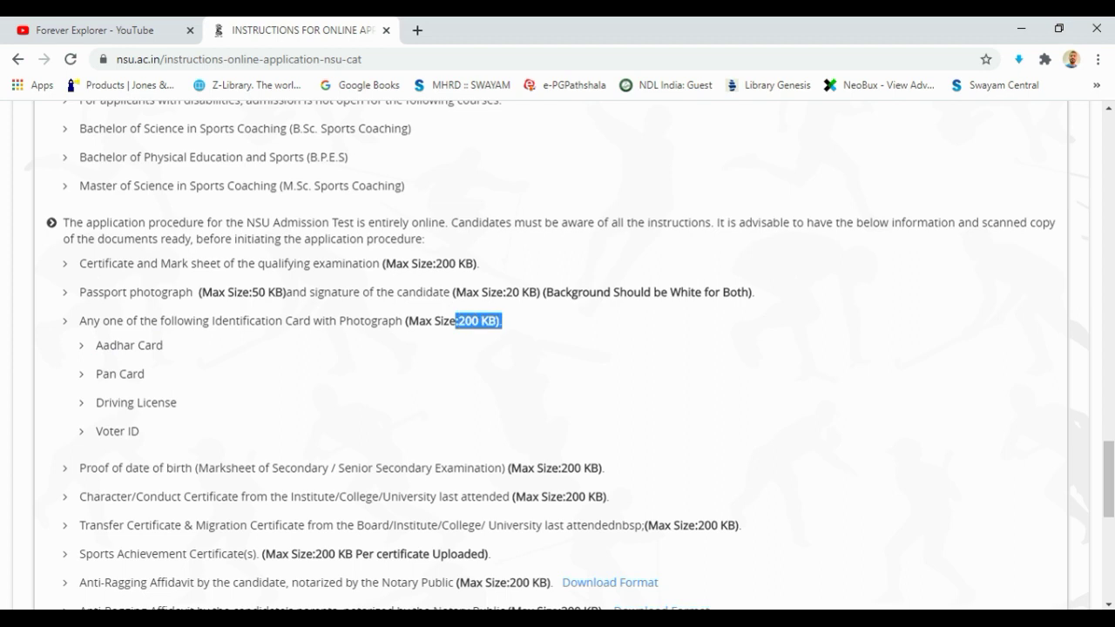
drag(96, 345, 163, 345)
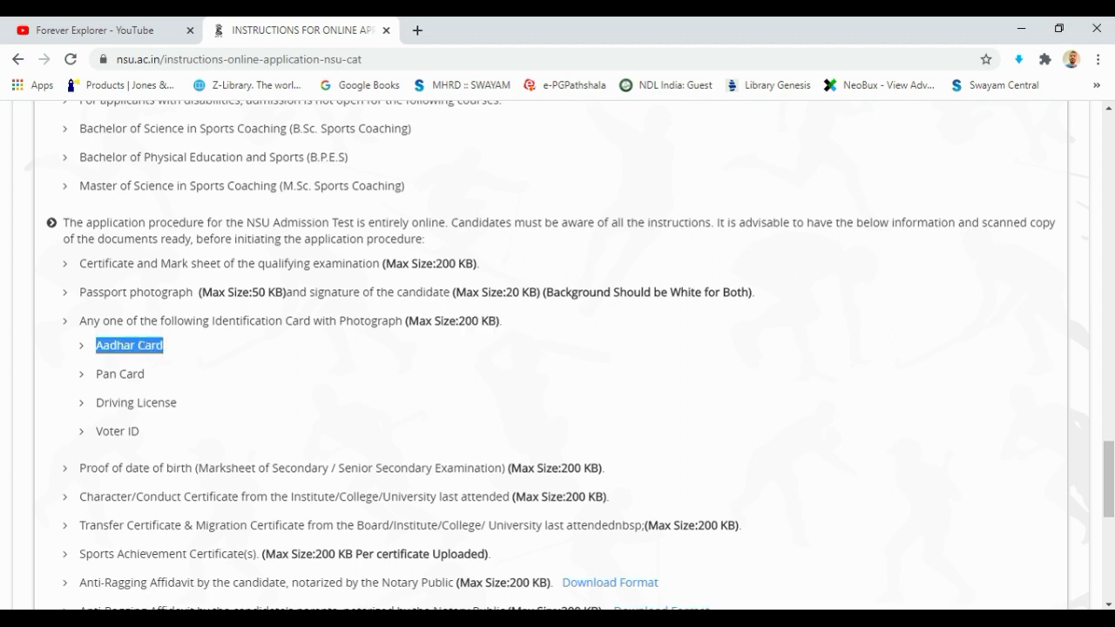
scroll(558, 348, down, 3)
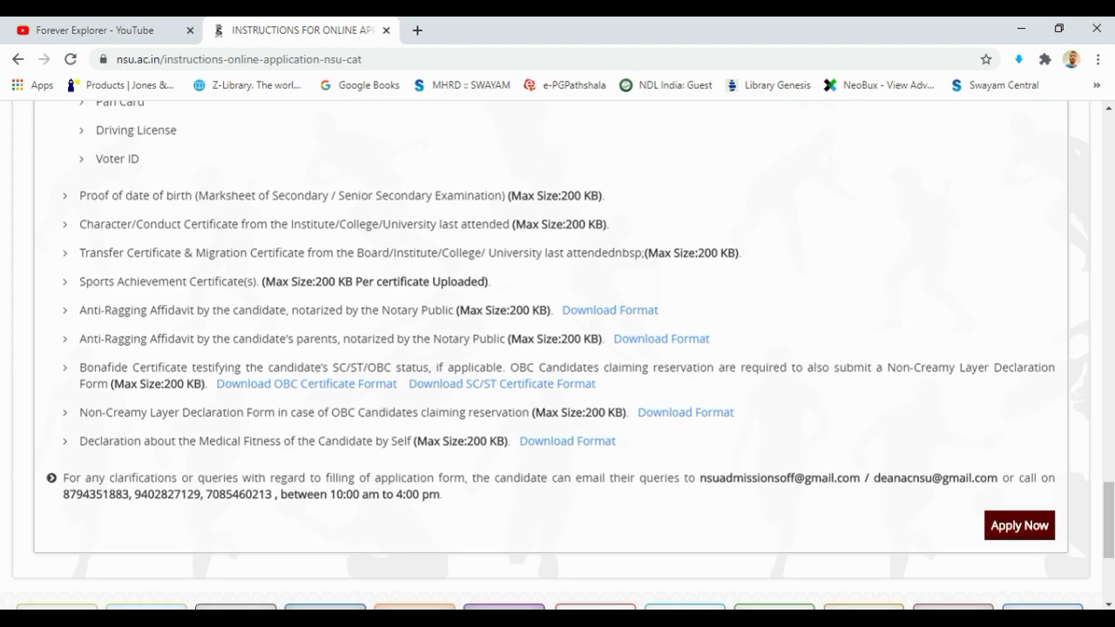
drag(79, 195, 605, 196)
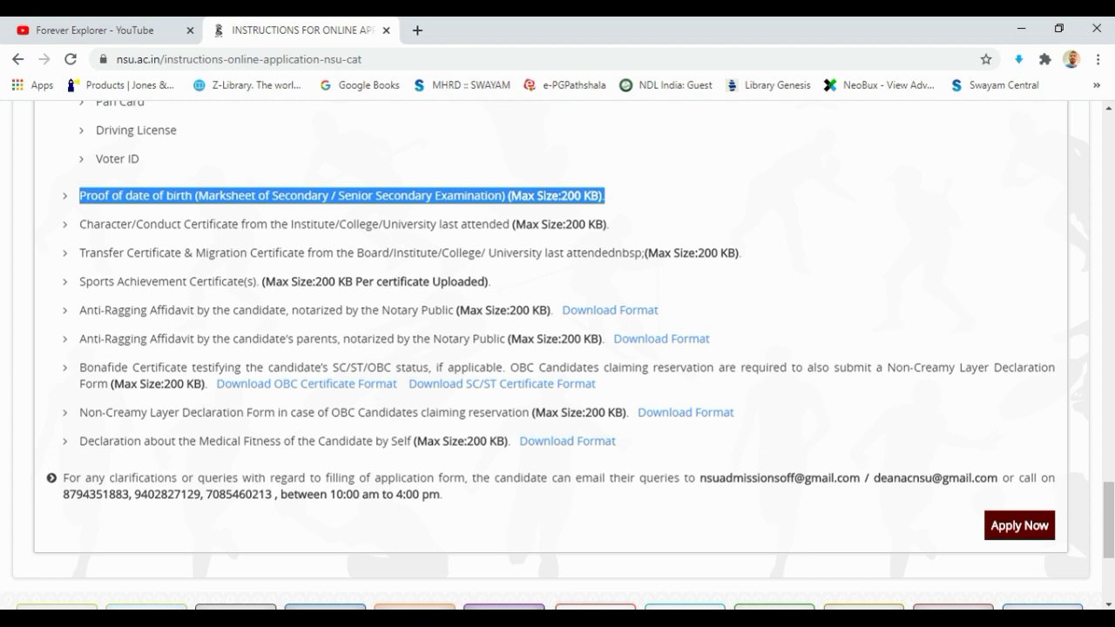
drag(183, 224, 608, 223)
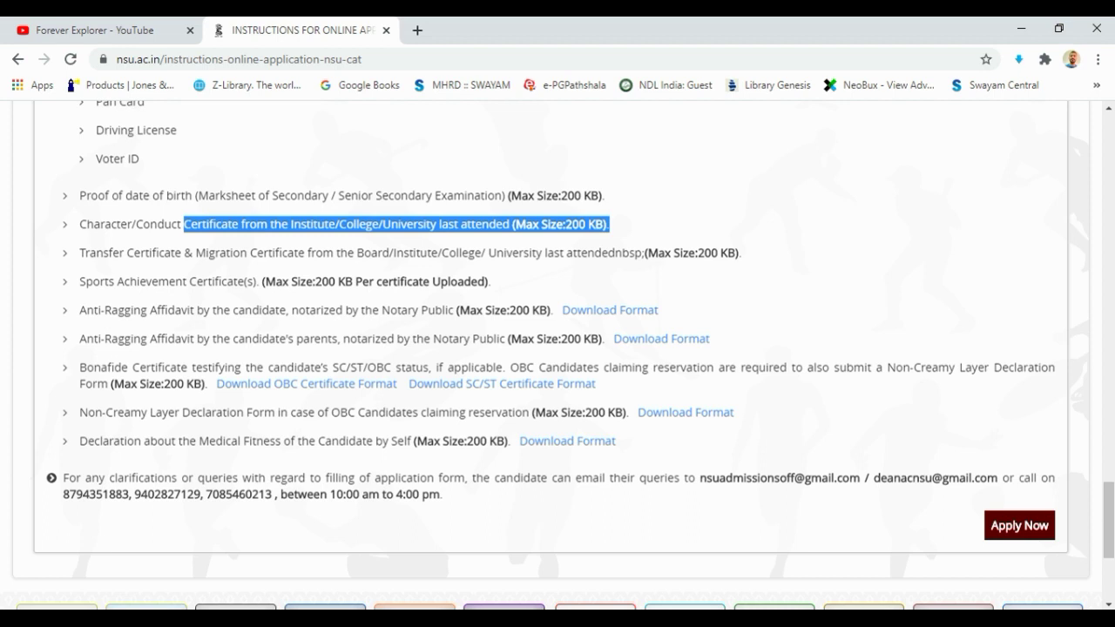
drag(79, 224, 241, 224)
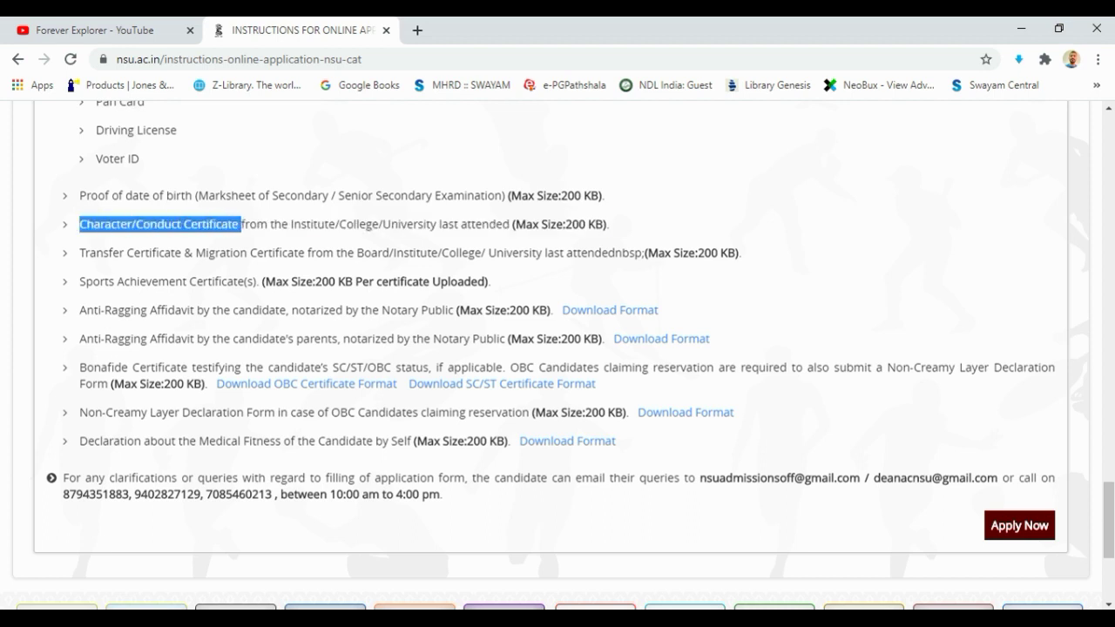
drag(241, 224, 610, 224)
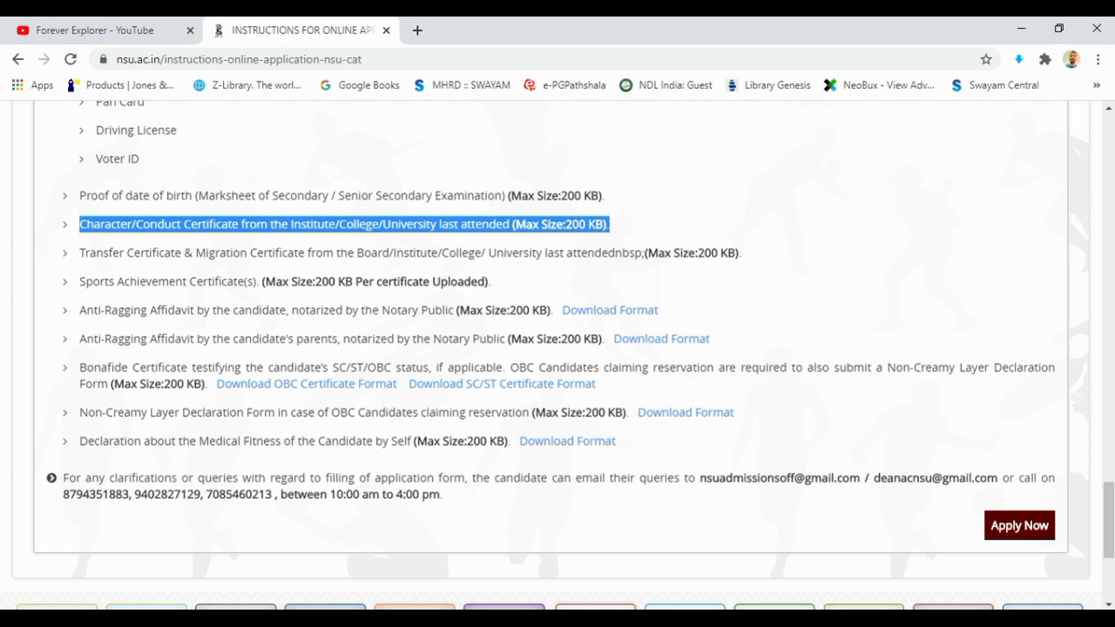
scroll(557, 348, down, 3)
scroll(557, 348, up, 3)
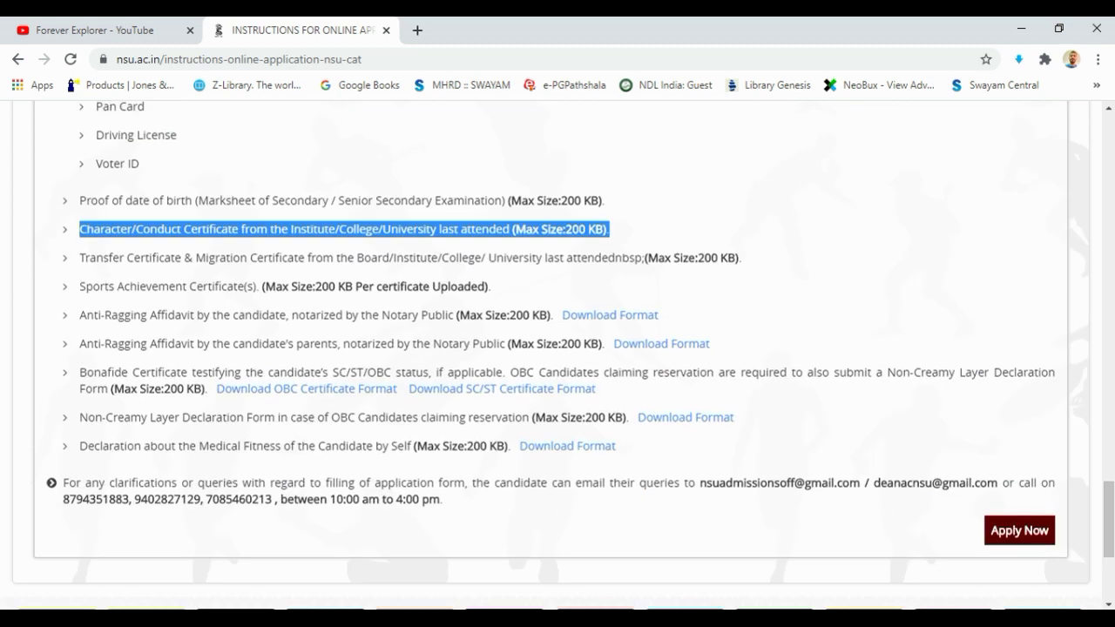
drag(79, 258, 742, 258)
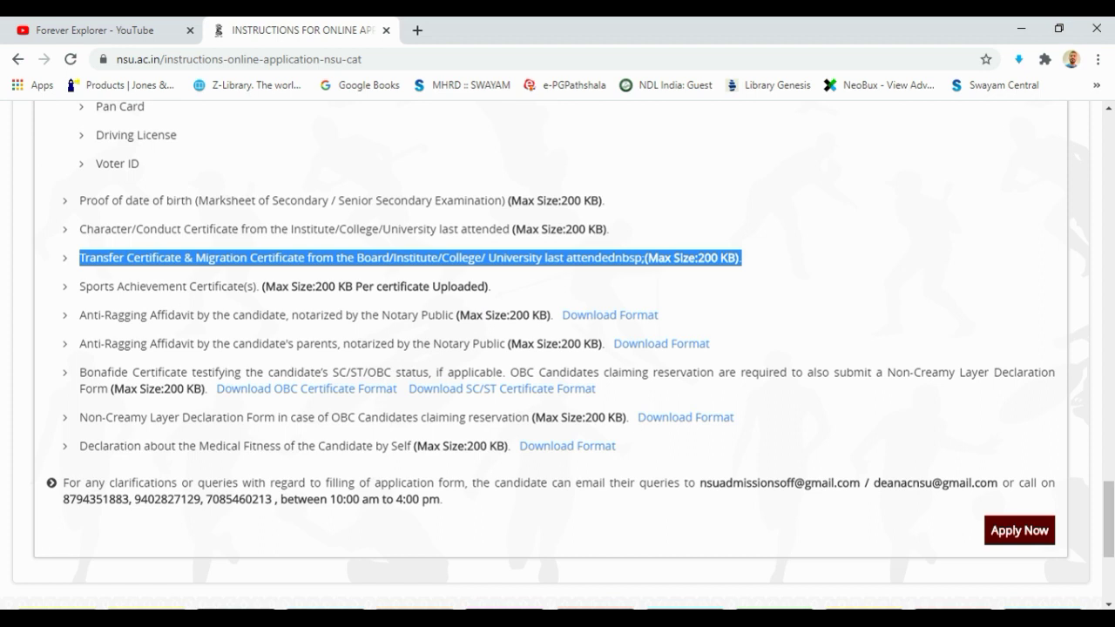
drag(80, 287, 491, 287)
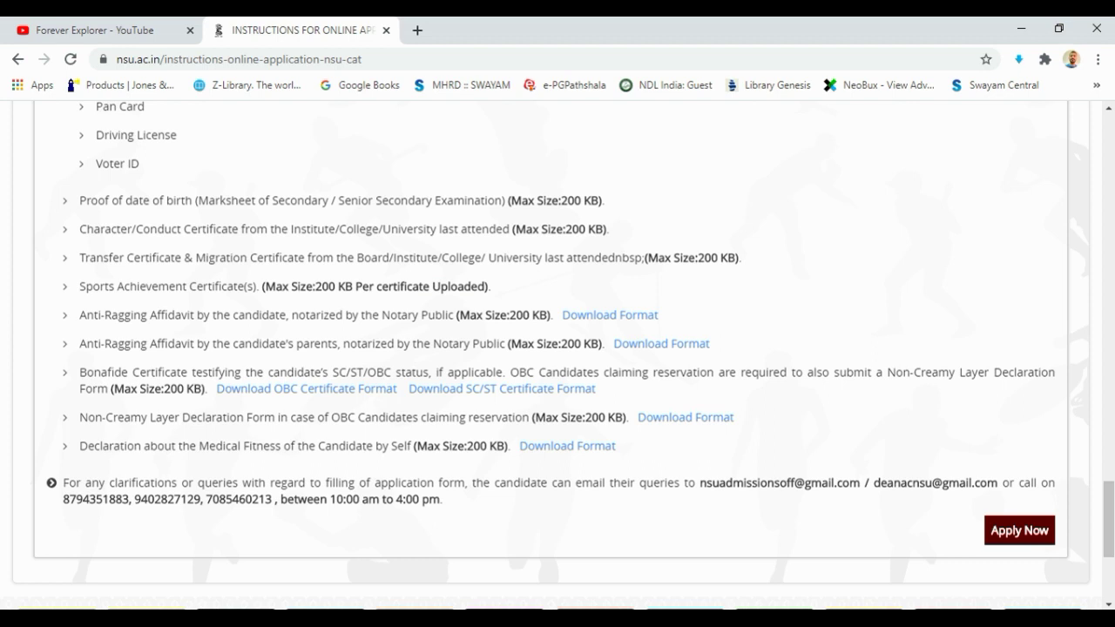
drag(79, 315, 710, 344)
drag(80, 315, 710, 343)
click(610, 314)
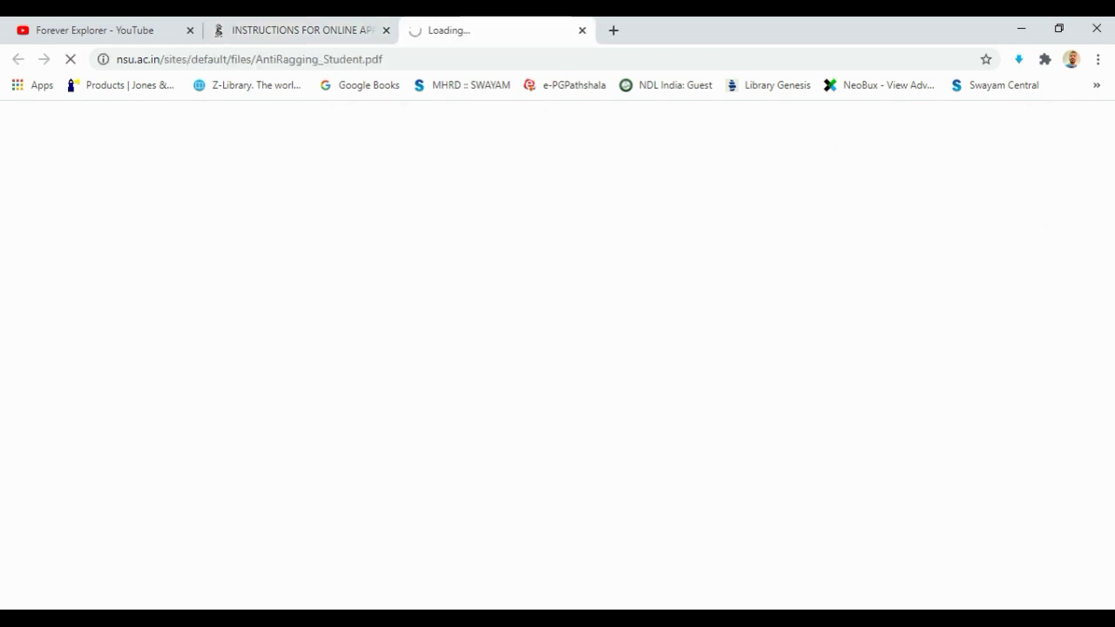
scroll(551, 375, down, 5)
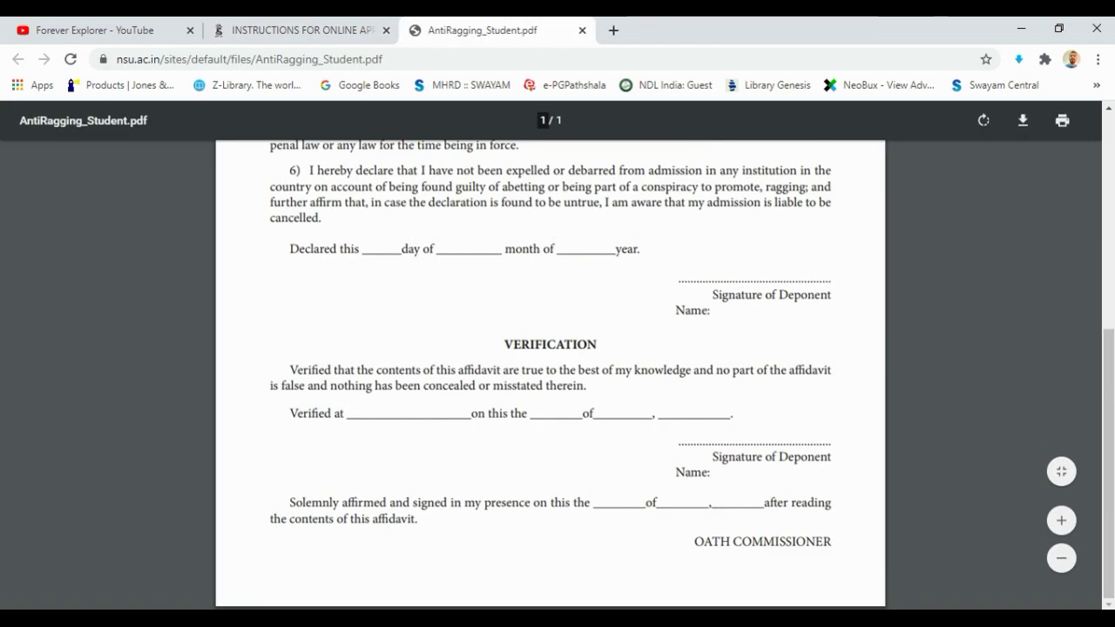
scroll(551, 375, up, 5)
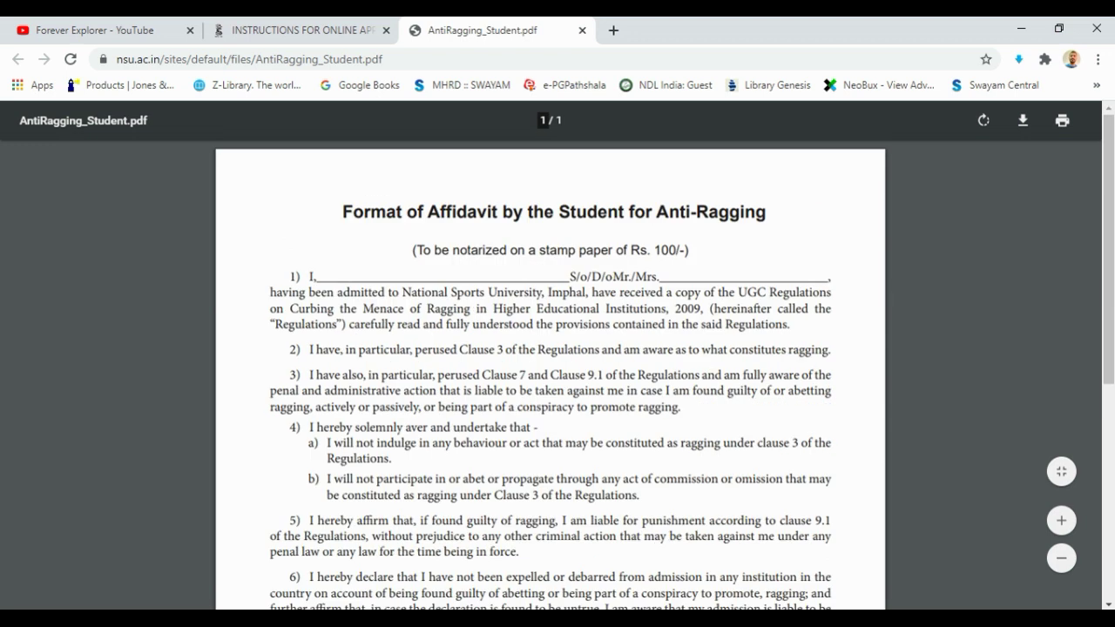
drag(342, 212, 645, 536)
scroll(550, 375, down, 5)
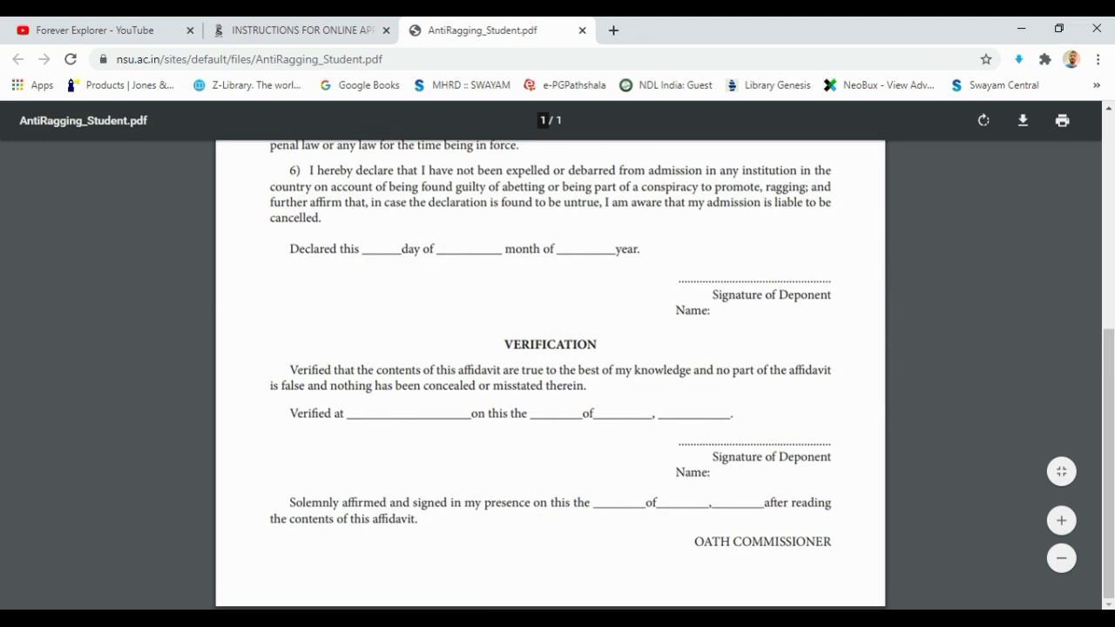
click(582, 29)
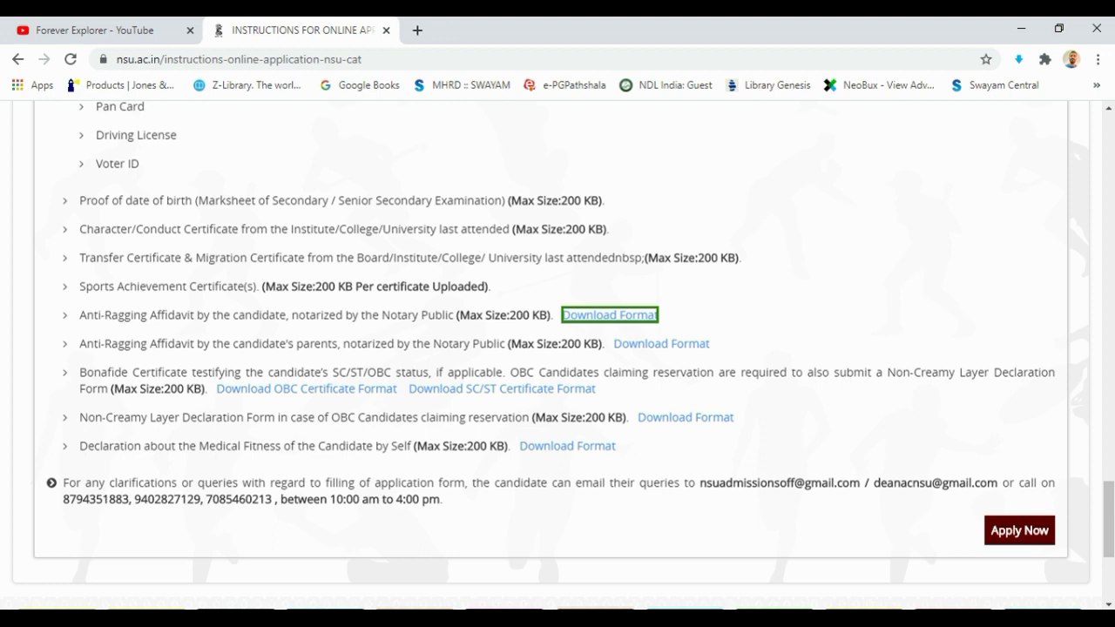
Review the Anti-Ragging Affidavit, Bonafide Certificate, Non-Creamy Layer and Medical Fitness requirements
drag(78, 315, 711, 343)
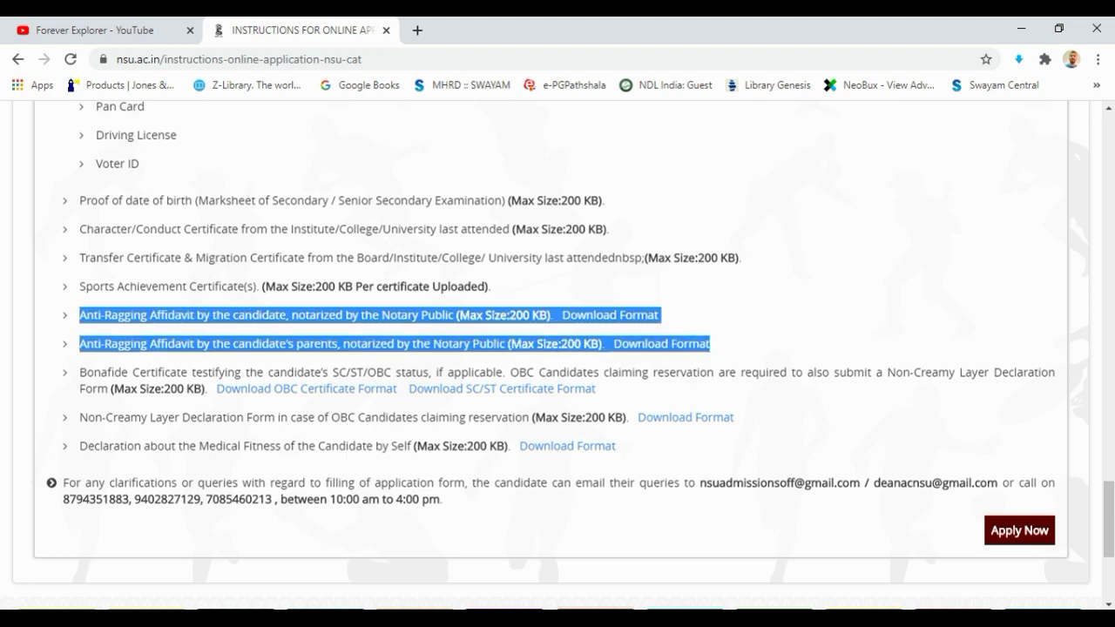
drag(79, 372, 211, 389)
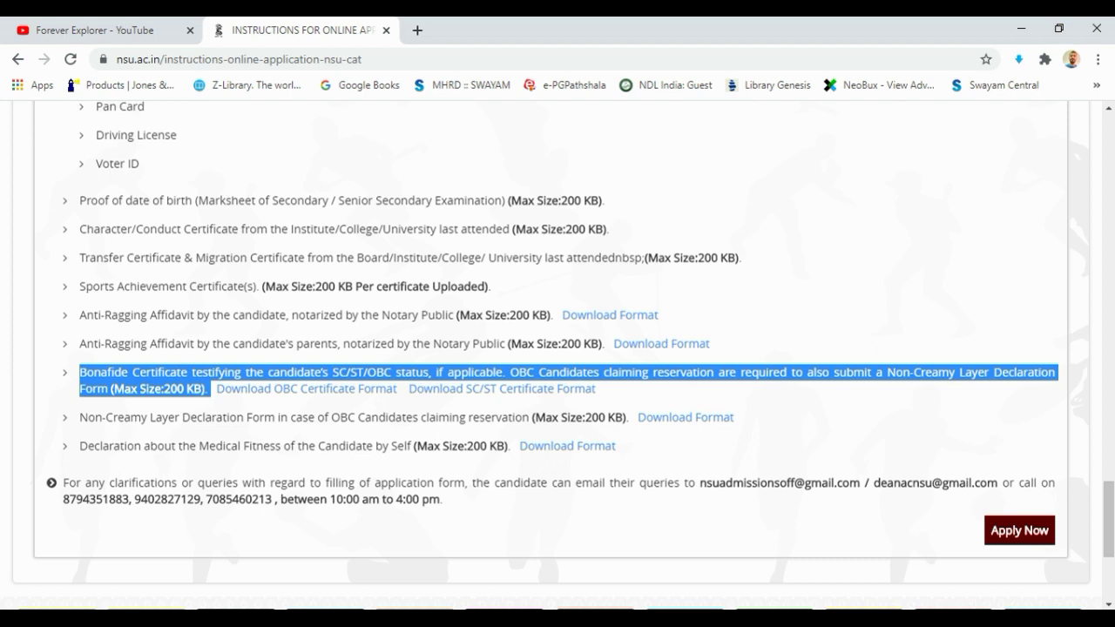
drag(79, 417, 629, 417)
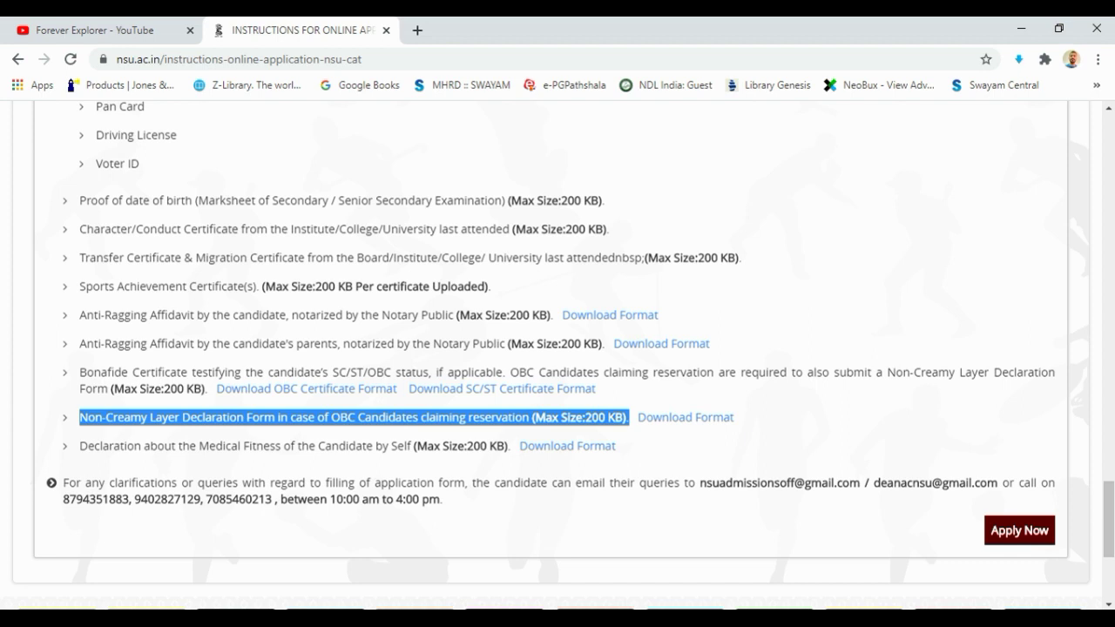
drag(79, 446, 414, 446)
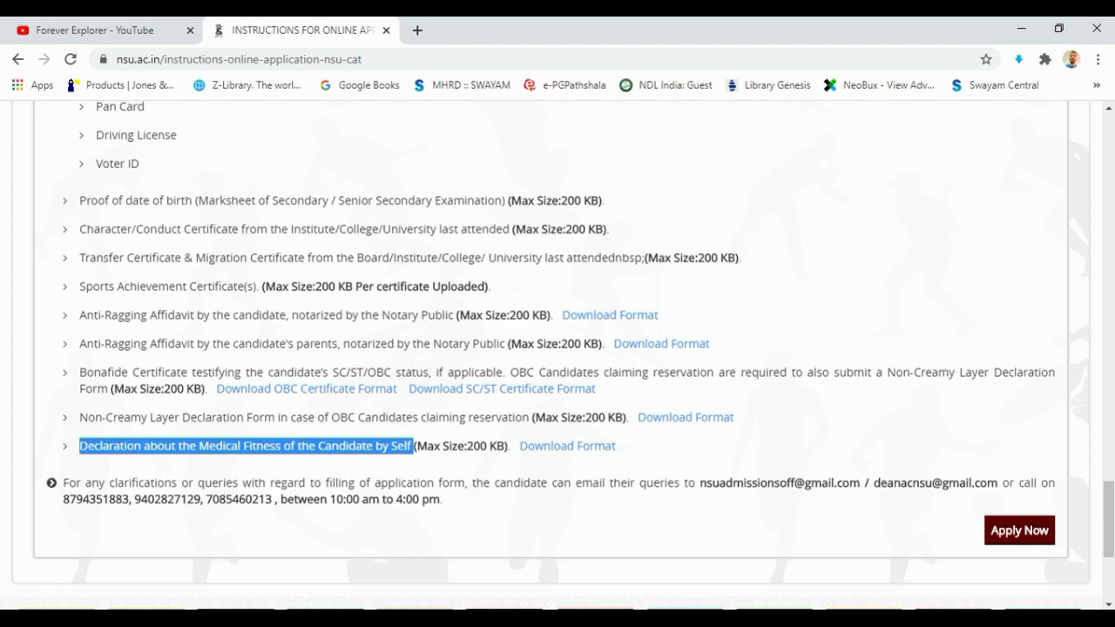
Open the Medical Fitness declaration format, note its 200 KB limit, then launch Apply Now
click(567, 446)
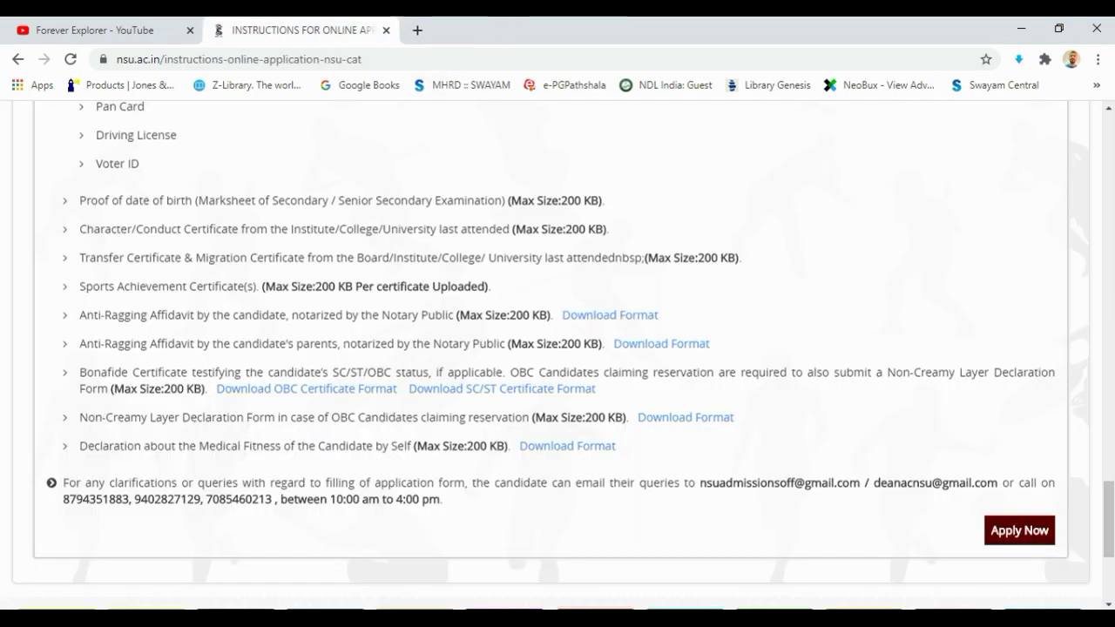
drag(416, 446, 506, 446)
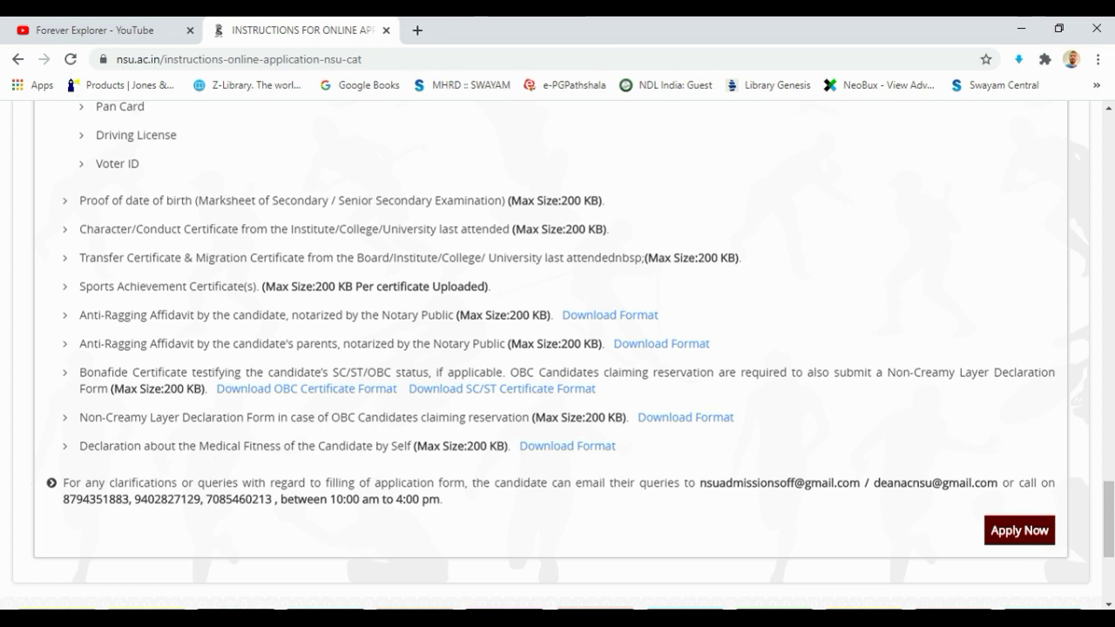
key(Tab)
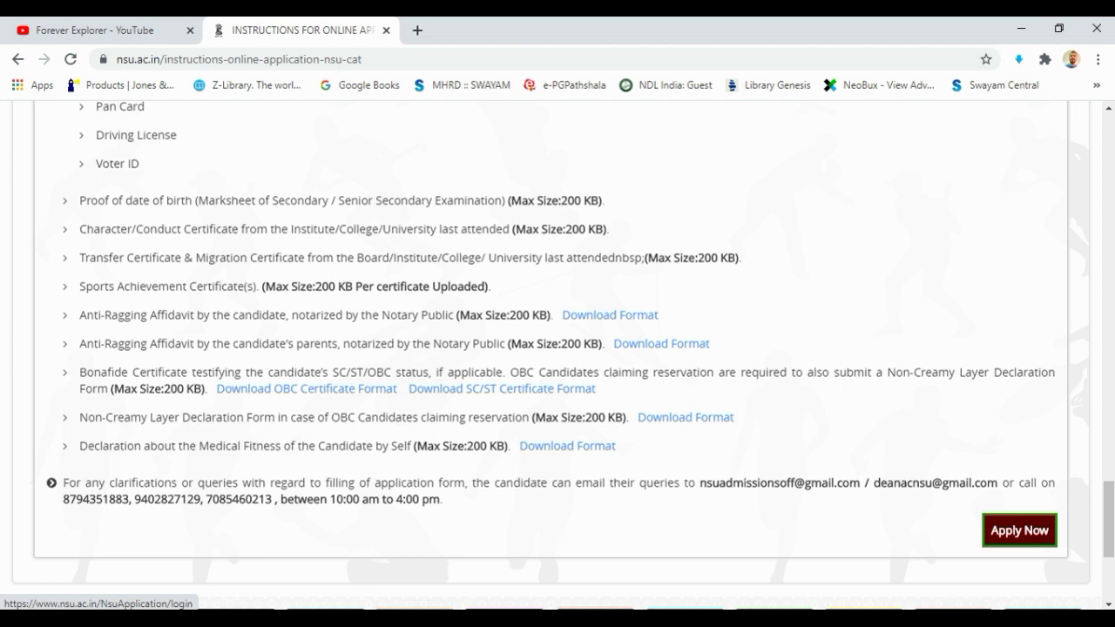
click(1019, 530)
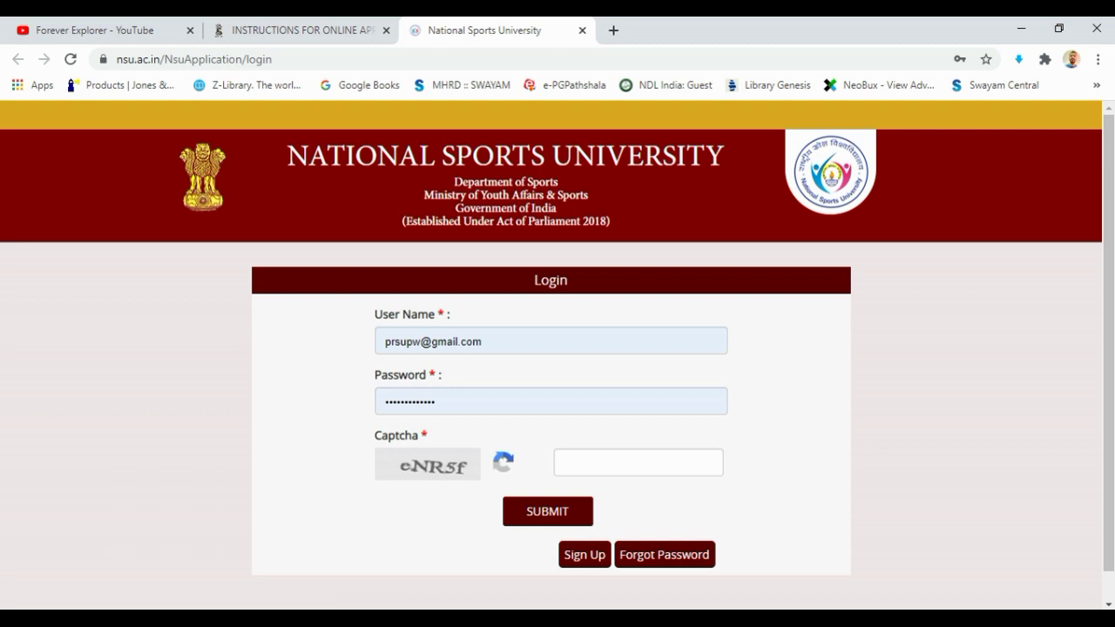
Start a new account via Sign Up, registering as an Admissions Candidate
scroll(558, 349, down, 1)
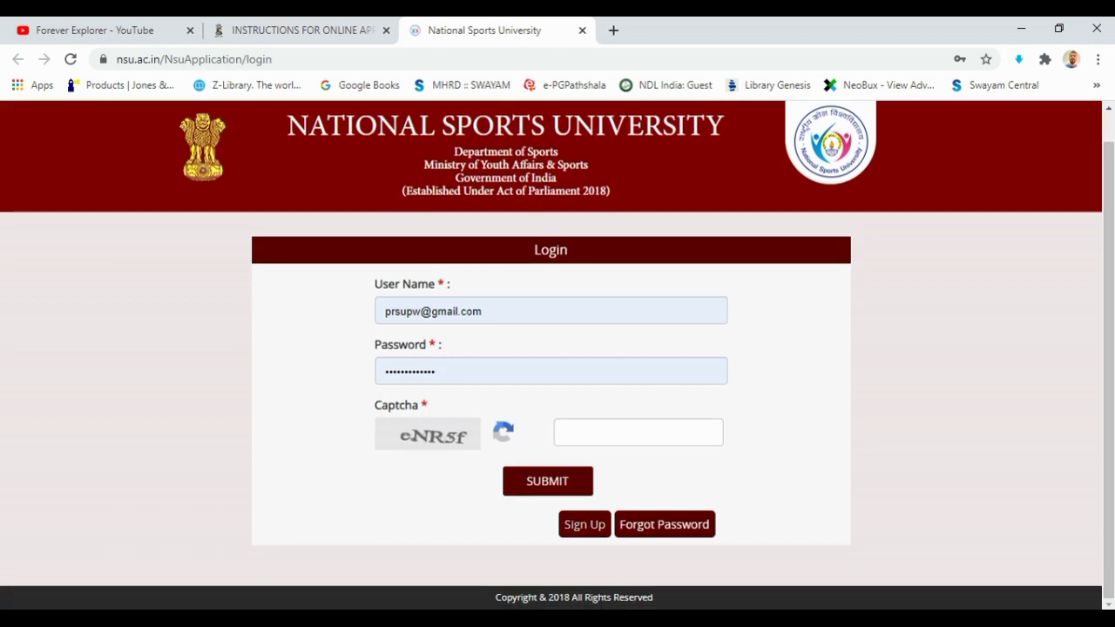
click(584, 523)
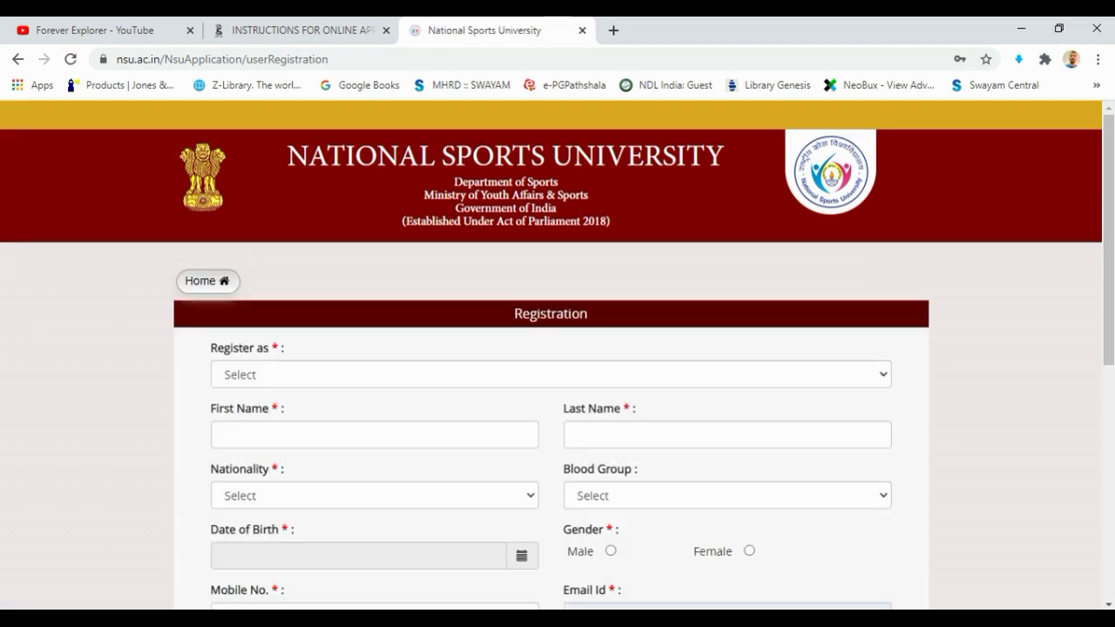
click(551, 375)
click(284, 413)
Enter the candidate's first and last name
scroll(557, 349, down, 2)
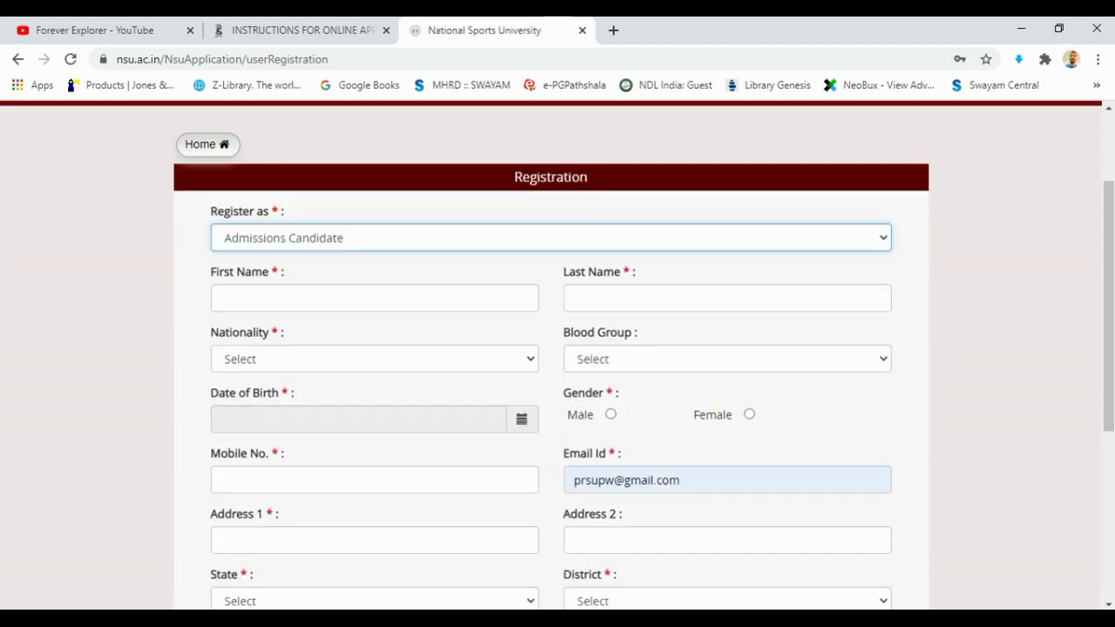
click(374, 299)
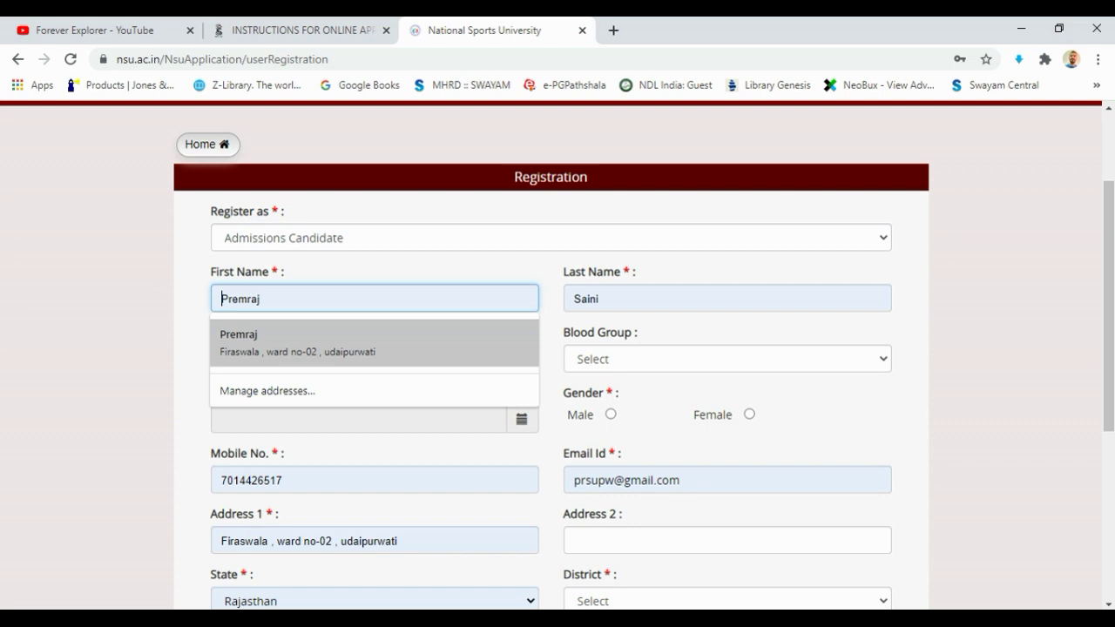
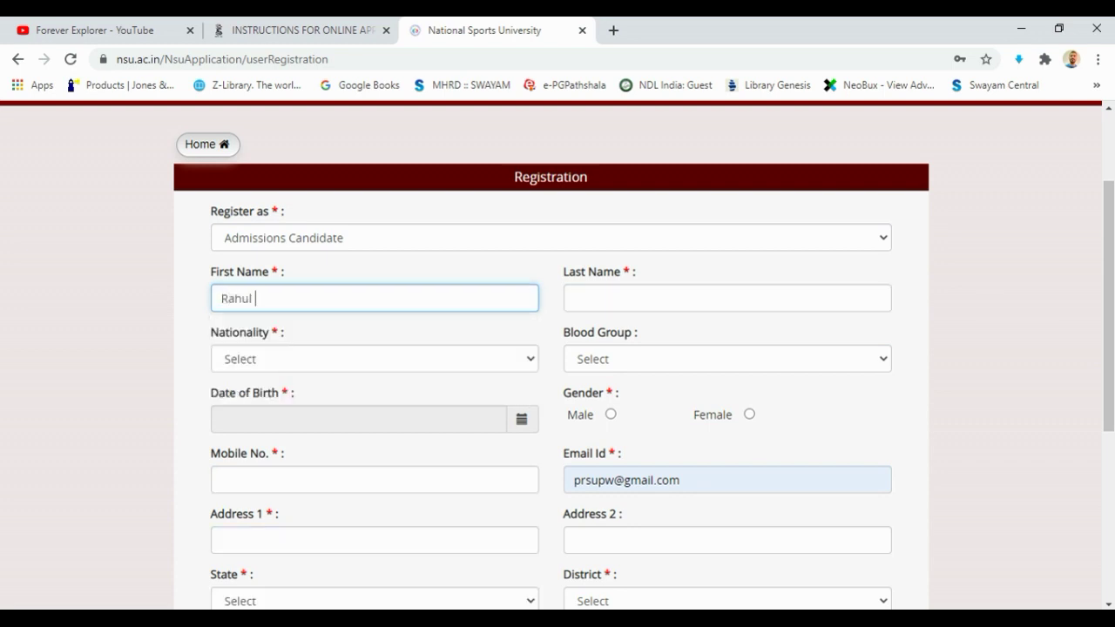
click(728, 298)
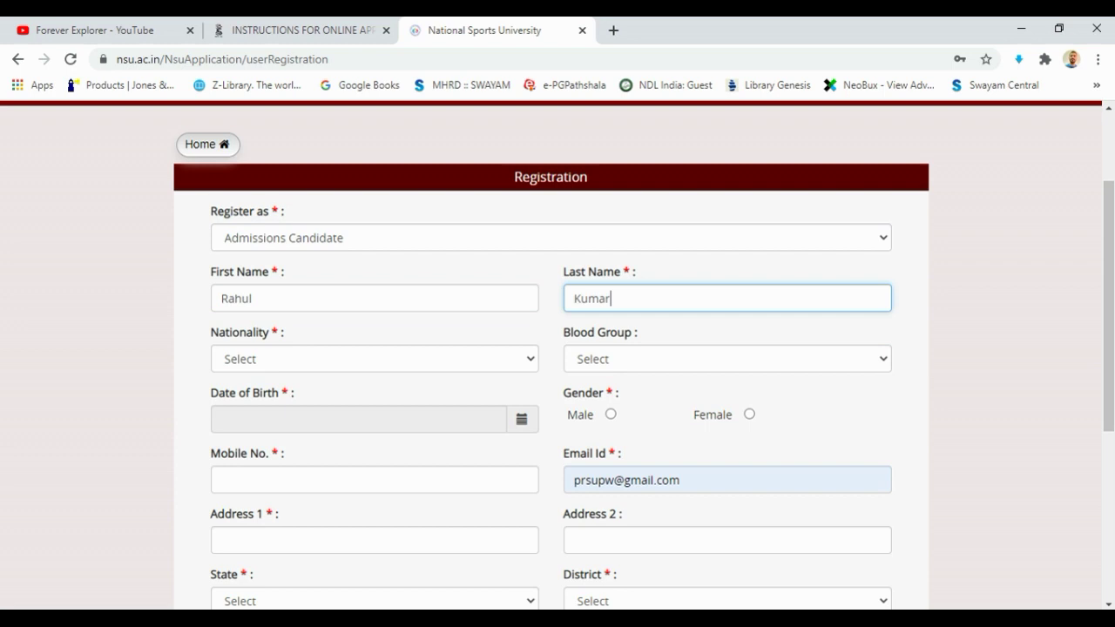
Set Nationality to India and Blood Group to B+
click(375, 359)
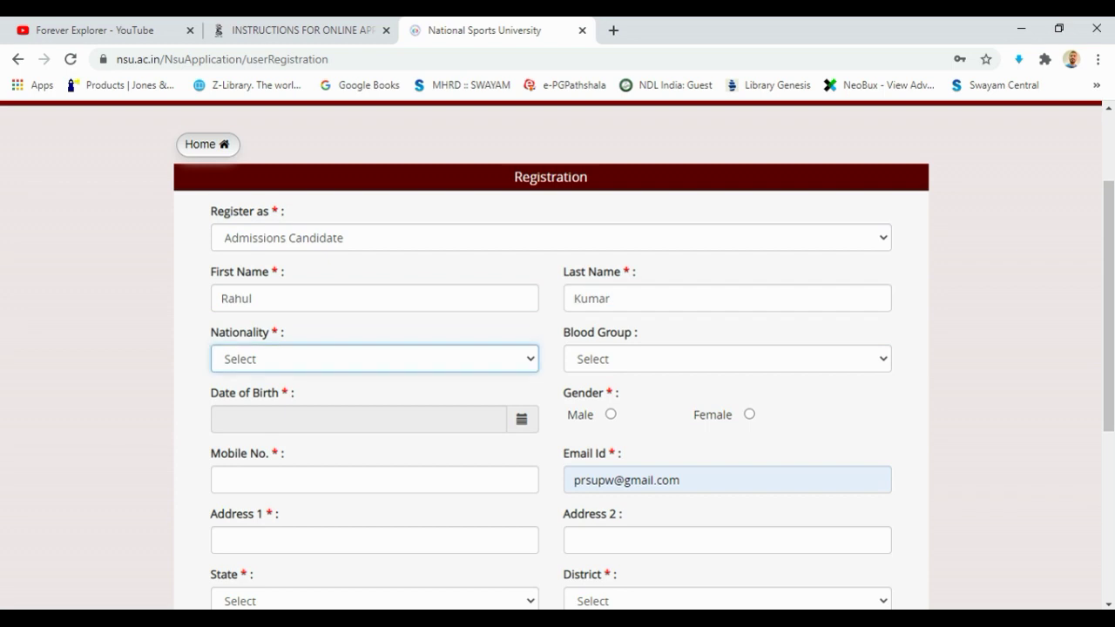
key(i)
key(n)
click(727, 359)
key(b)
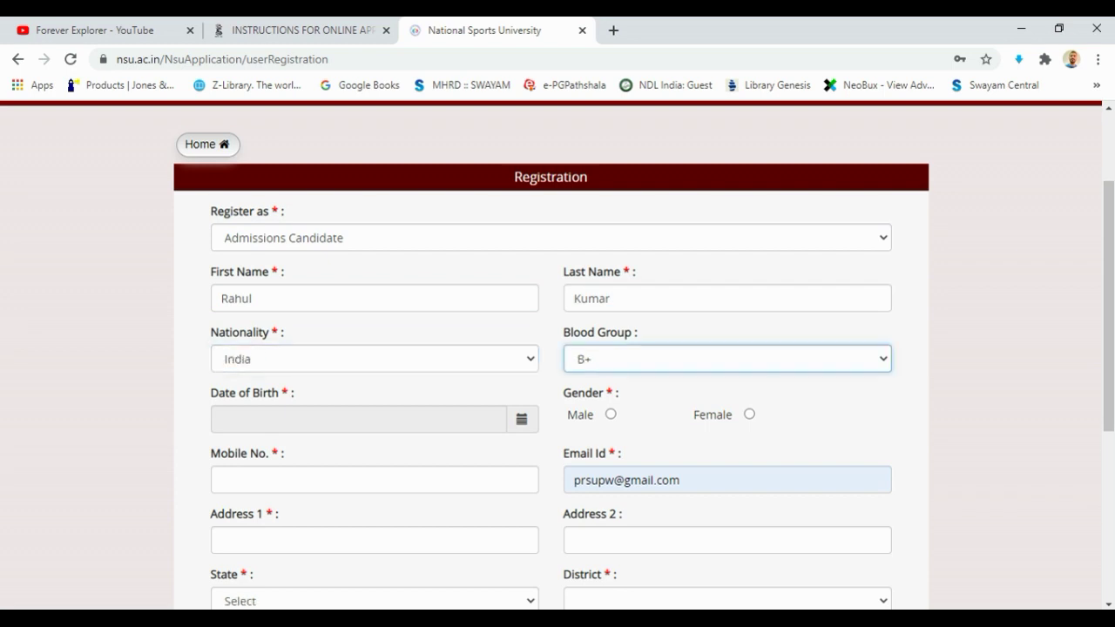
click(358, 419)
Set the date of birth to 29 August 2001 and gender to Male
scroll(551, 355, down, 3)
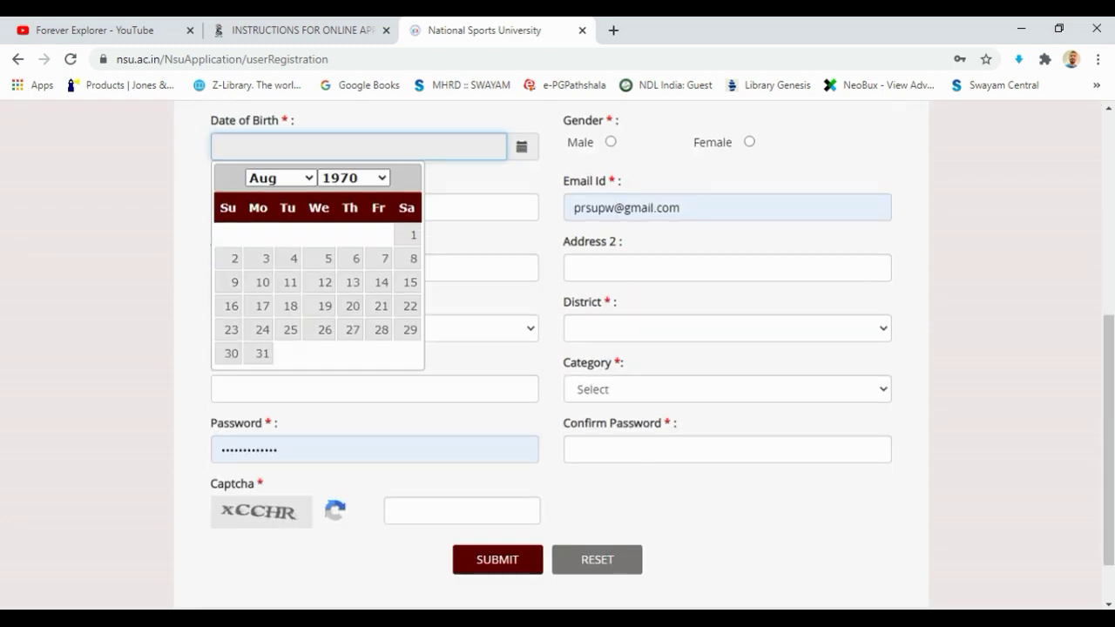
click(353, 177)
scroll(348, 413, down, 3)
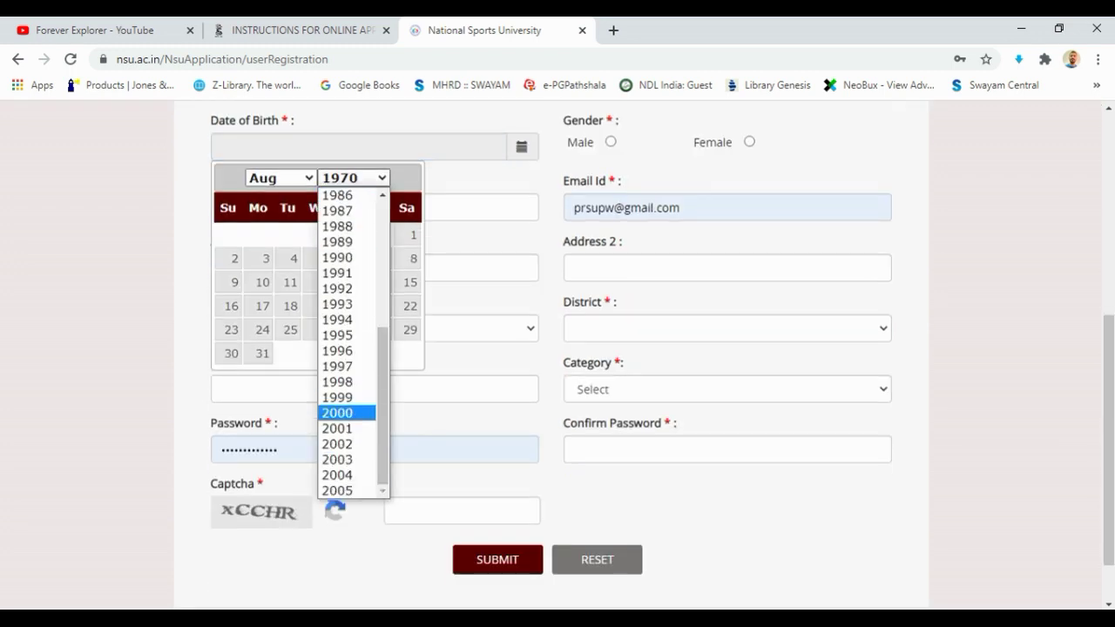
click(348, 429)
click(324, 329)
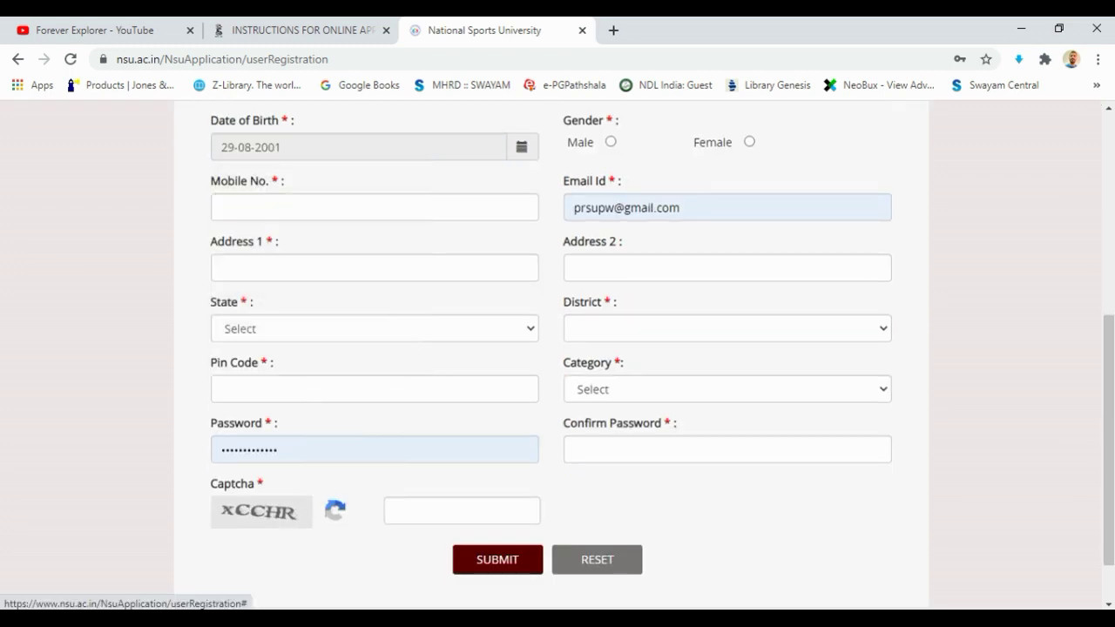
click(611, 141)
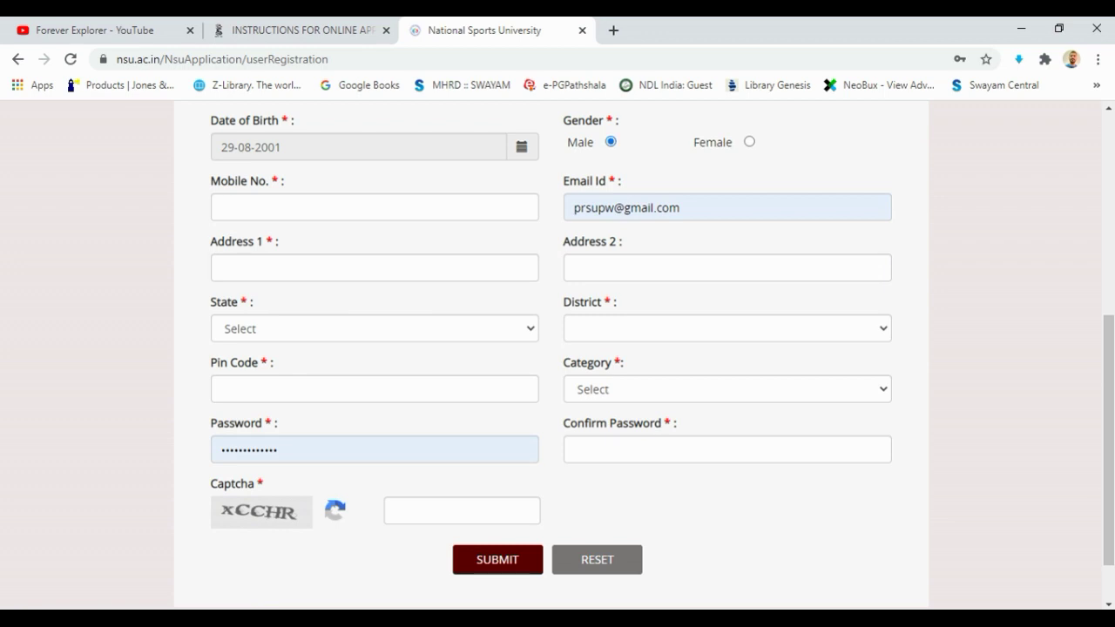
Enter the mobile number and autofill address, state and pin code from a saved address
click(374, 208)
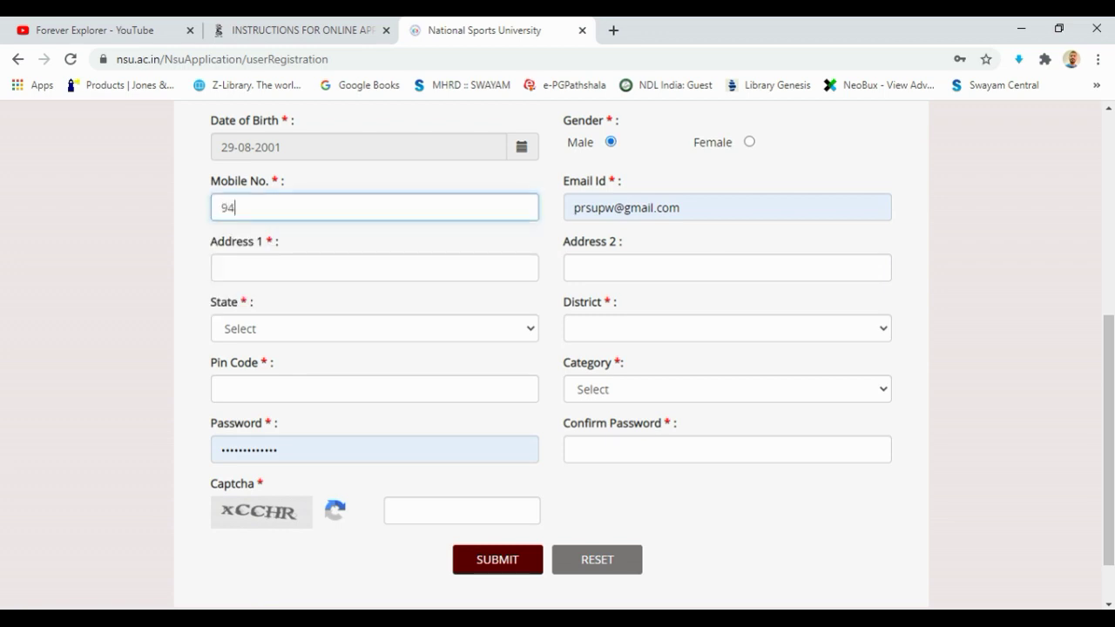
click(374, 267)
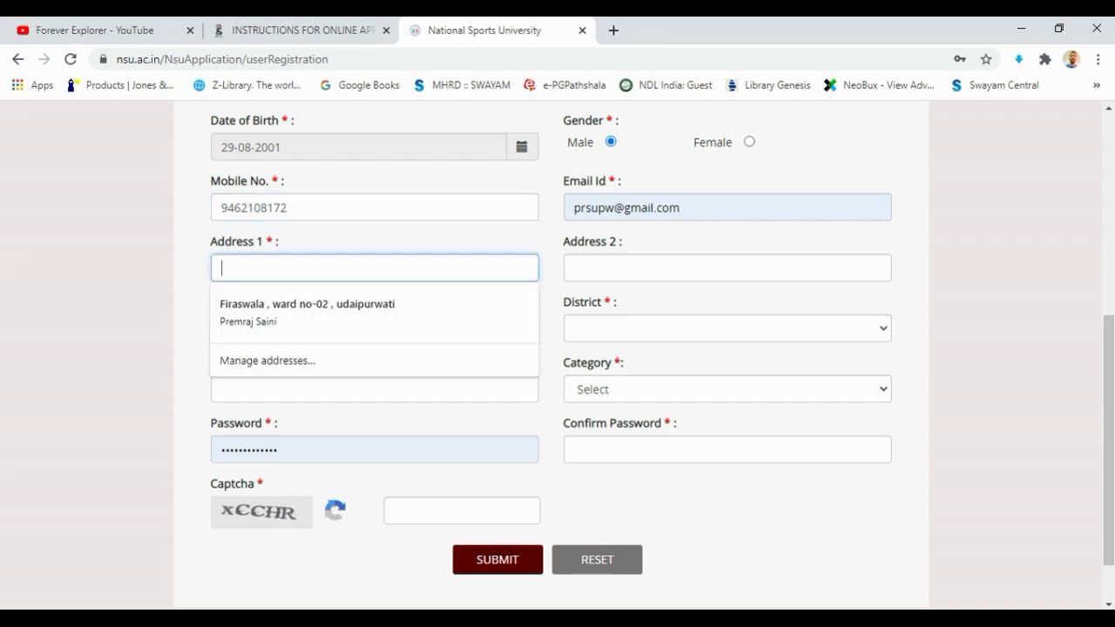
key(Down)
key(Return)
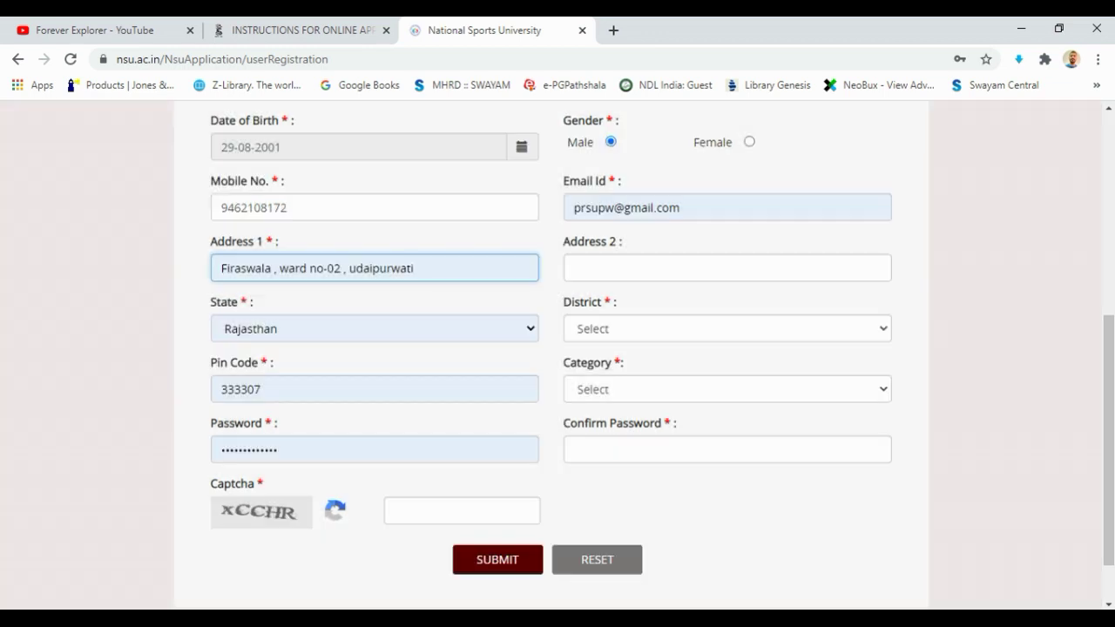
click(726, 267)
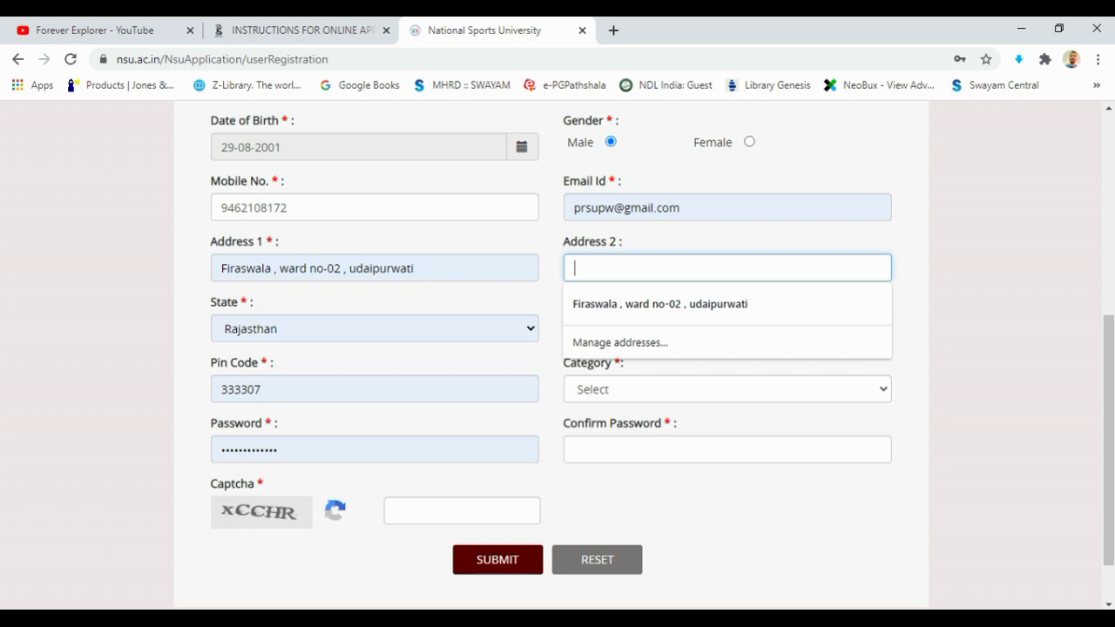
key(Escape)
Choose Jaipur as the district
key(alt+Down)
key(j)
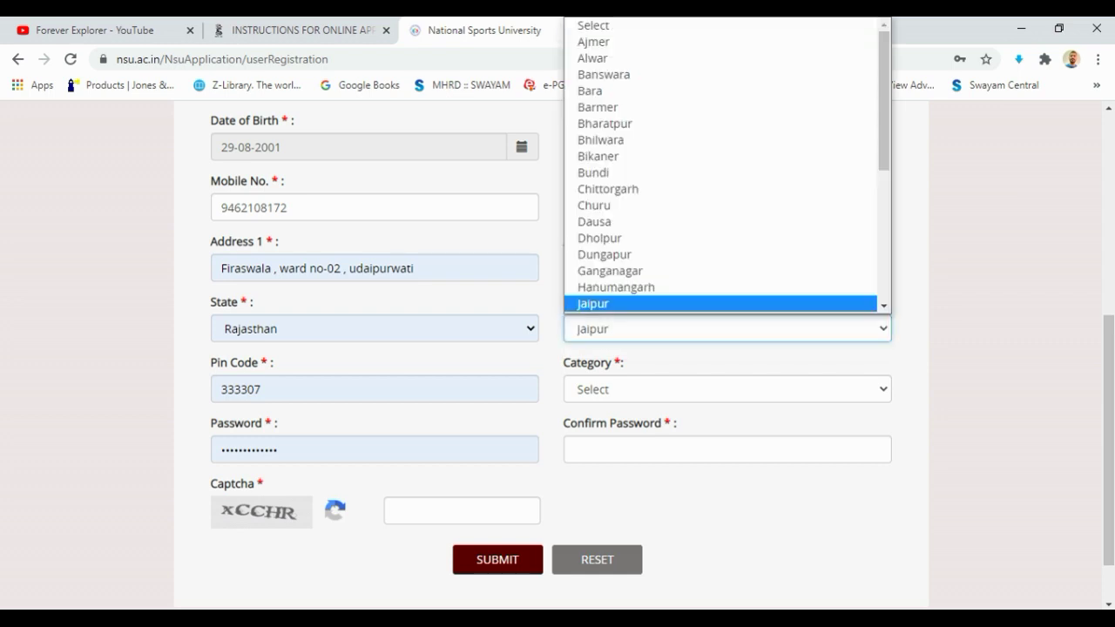
key(Down)
key(Up)
key(Return)
Set the category to OBC and clear the autofilled password
key(Tab)
key(alt+Down)
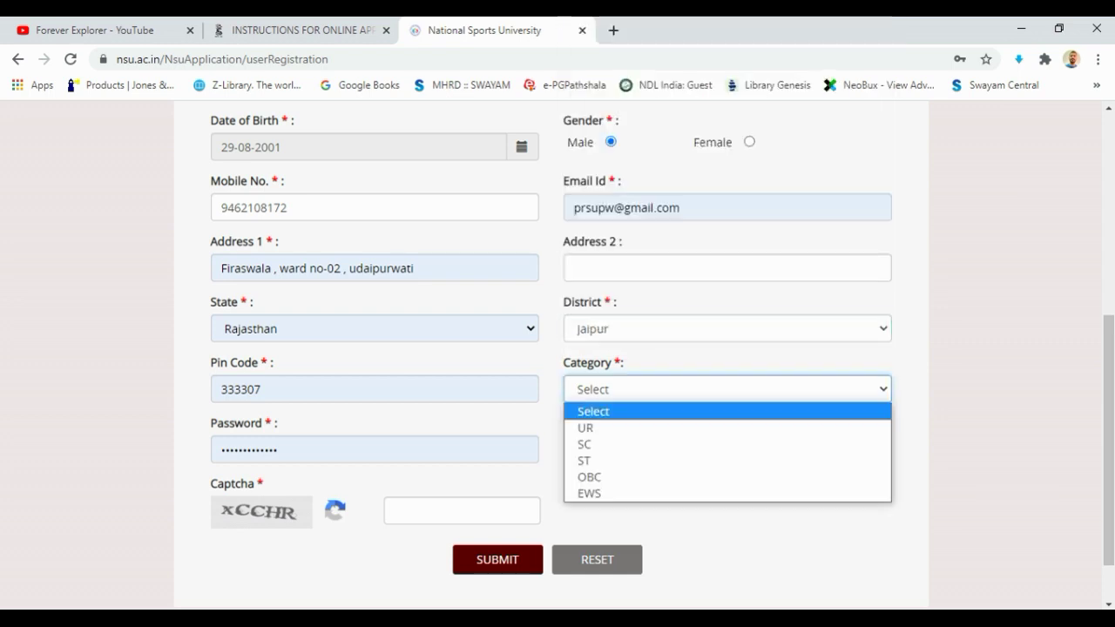
key(s)
key(Down)
key(Up)
key(Up)
key(Down)
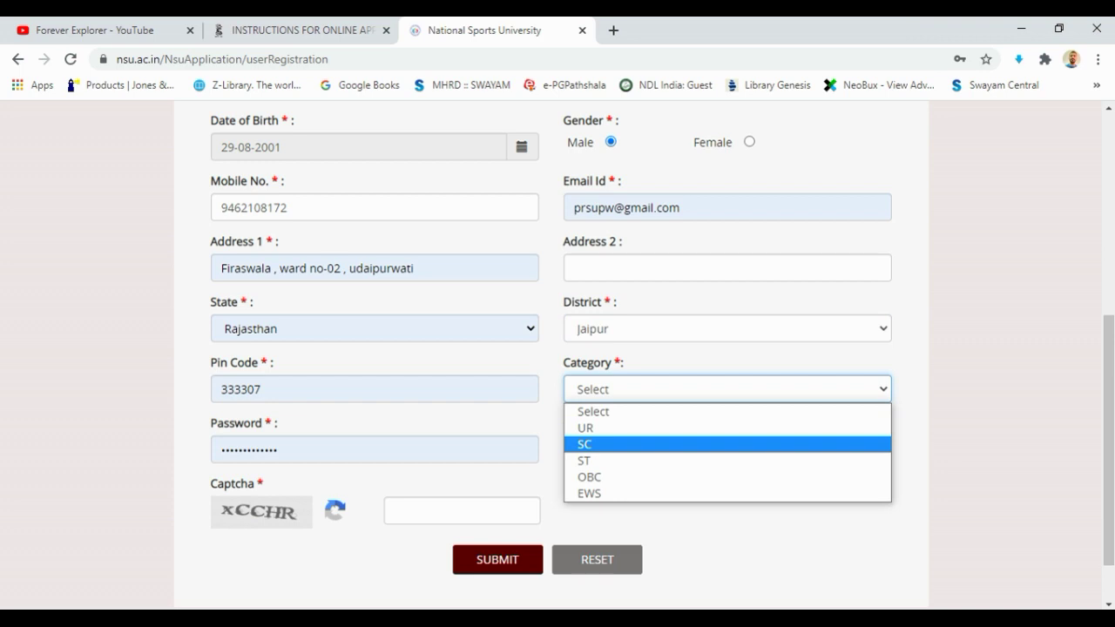
key(Up)
key(Up)
key(Down)
key(Down)
key(Down)
key(Down)
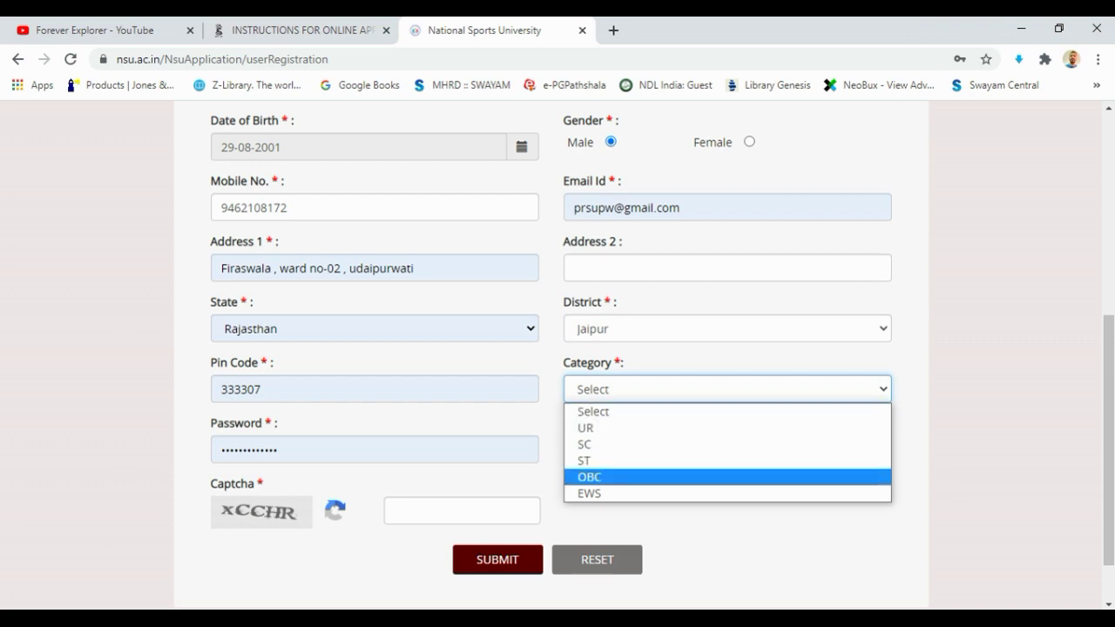
key(Down)
key(Home)
key(o)
key(Return)
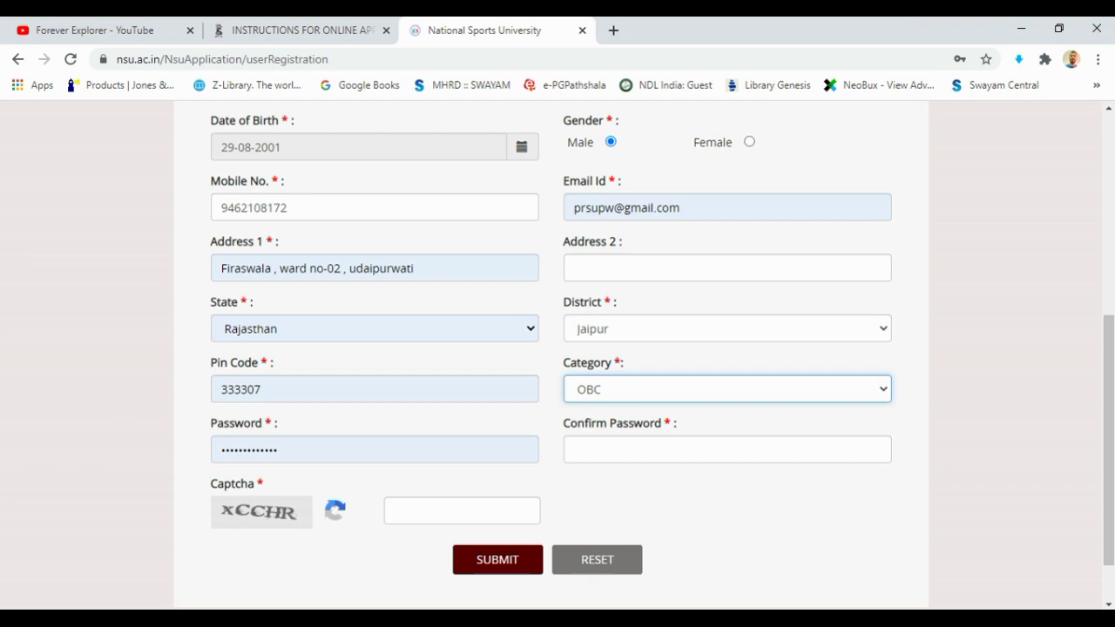
key(Tab)
key(BackSpace)
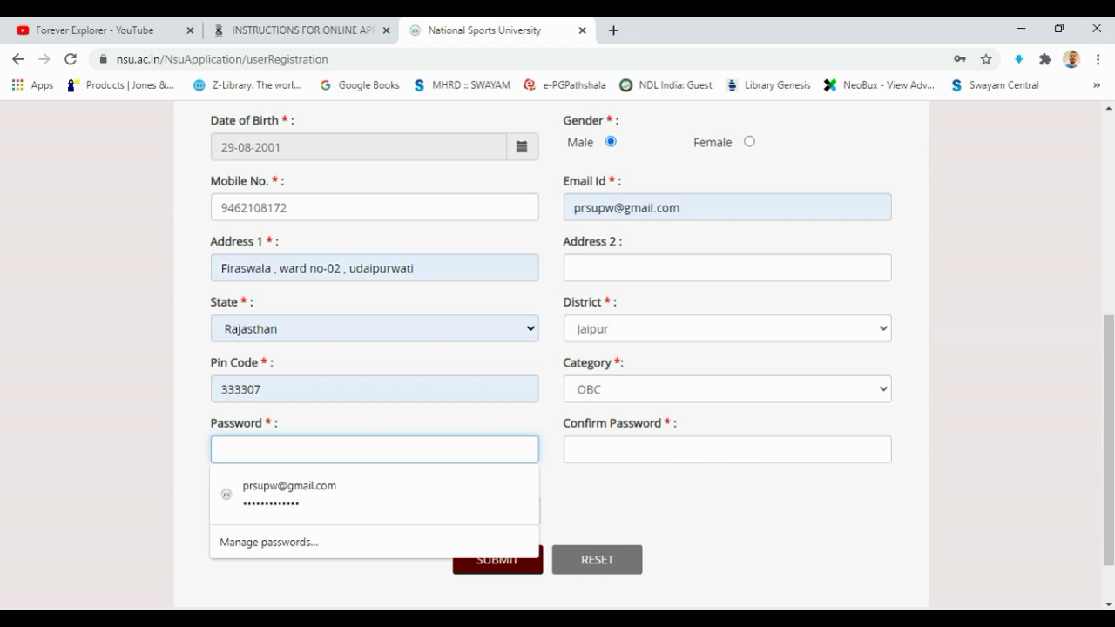
Enter the password and replace the e-mail address with a corrected one
text(••••••)
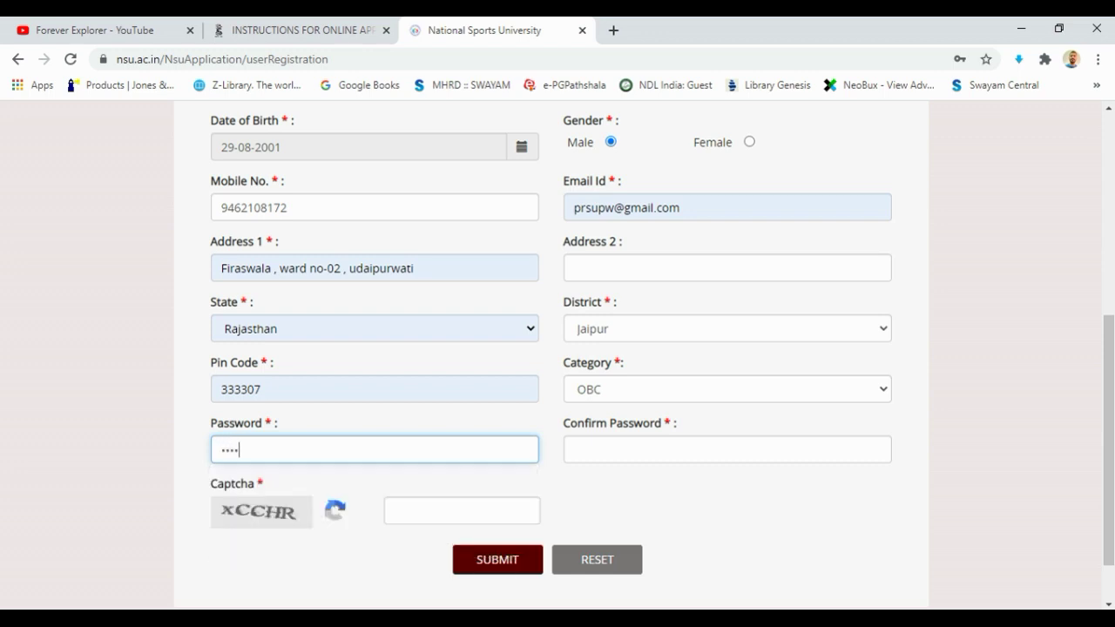
text(•••••)
click(575, 450)
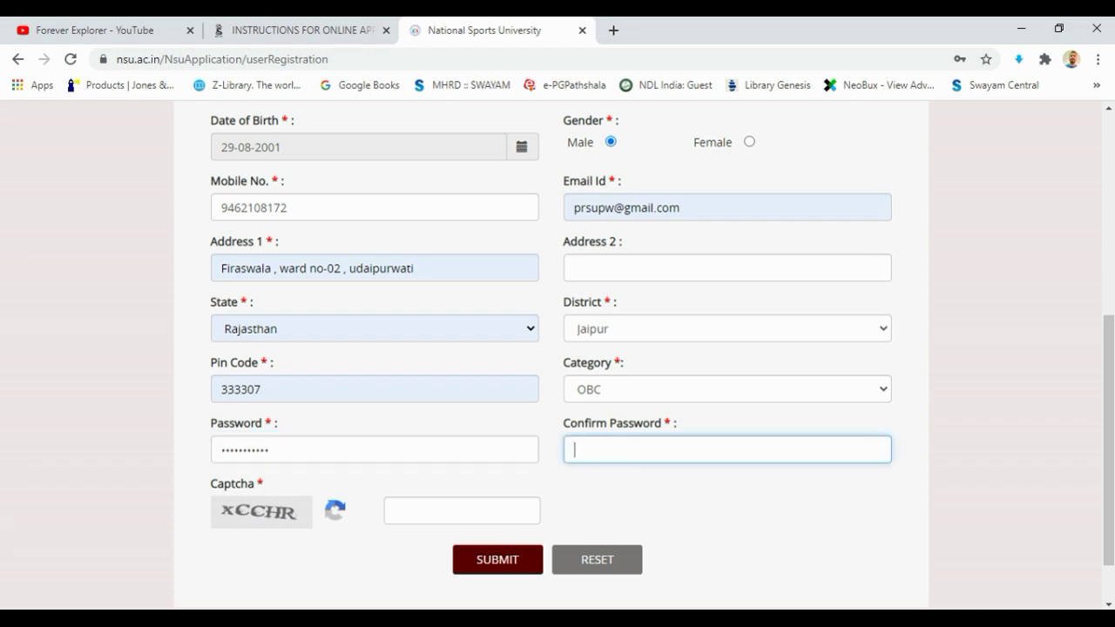
text(•••••••••••)
triple_click(627, 207)
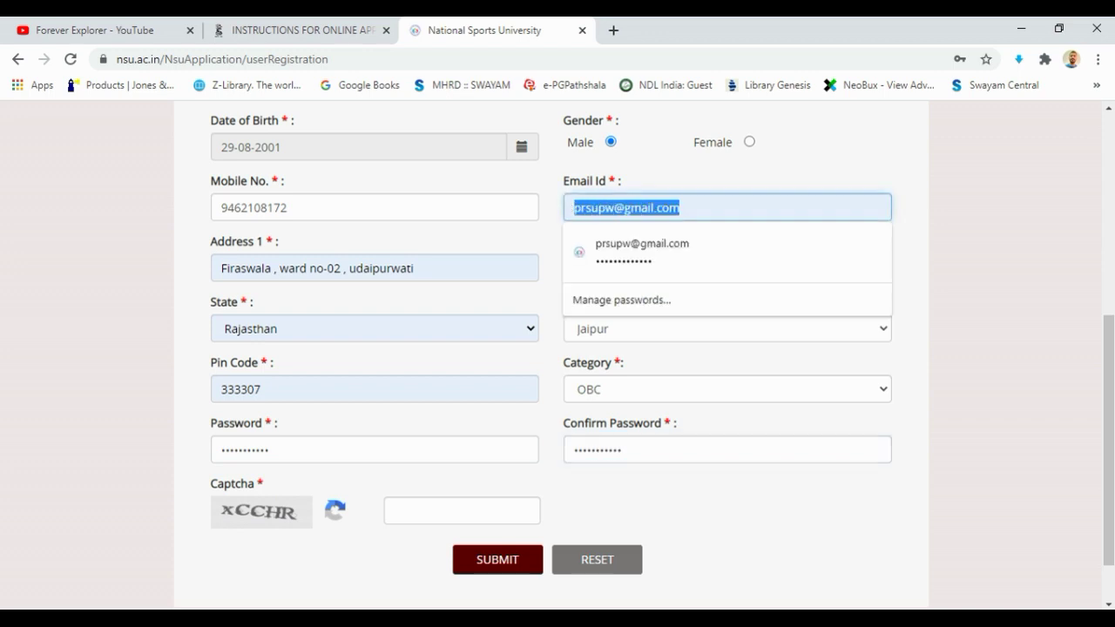
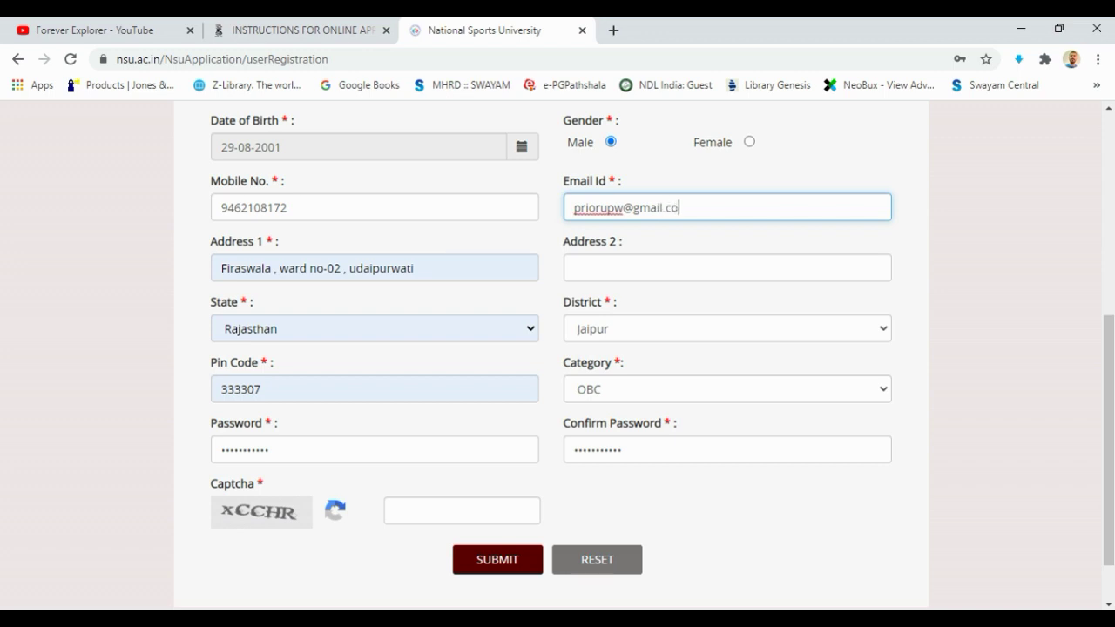
Fill in the captcha text and submit the registration form
click(462, 510)
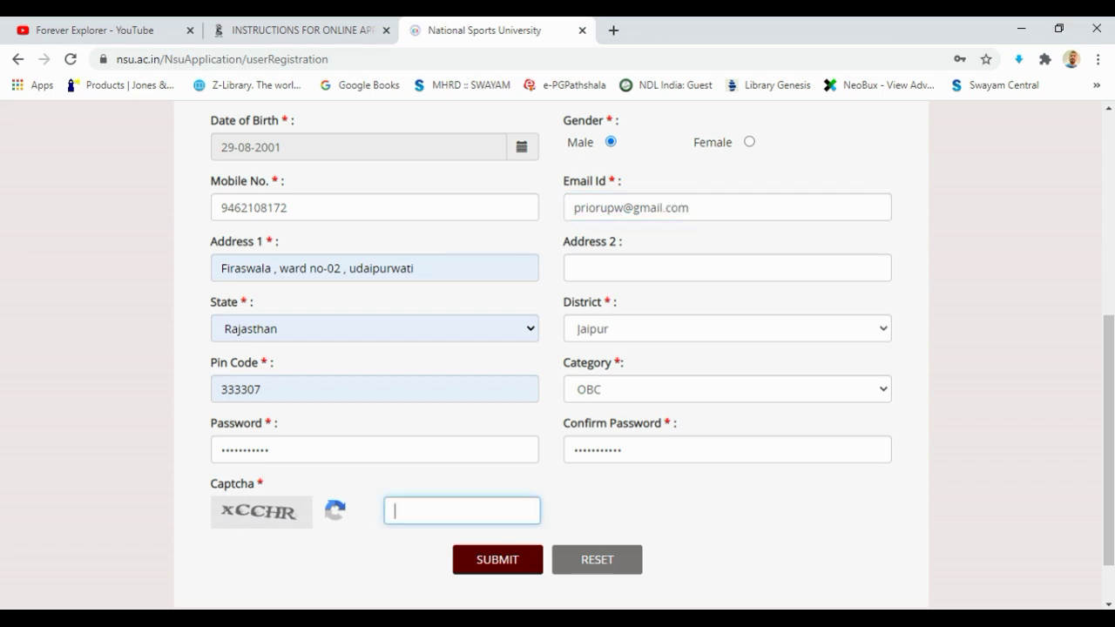
text(xCCHR)
key(Tab)
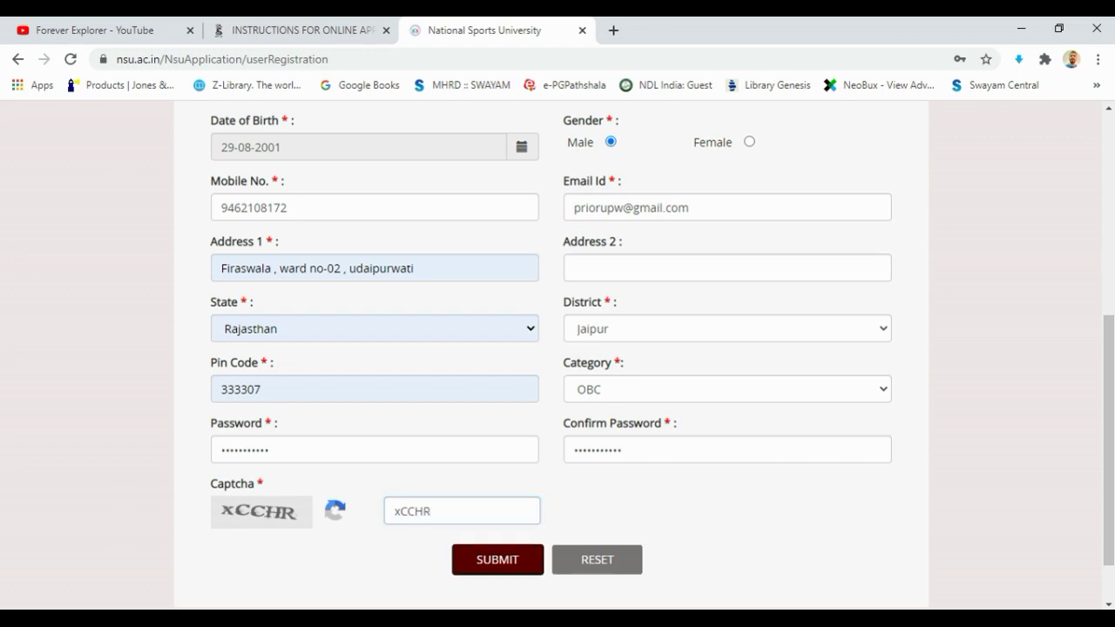
key(Return)
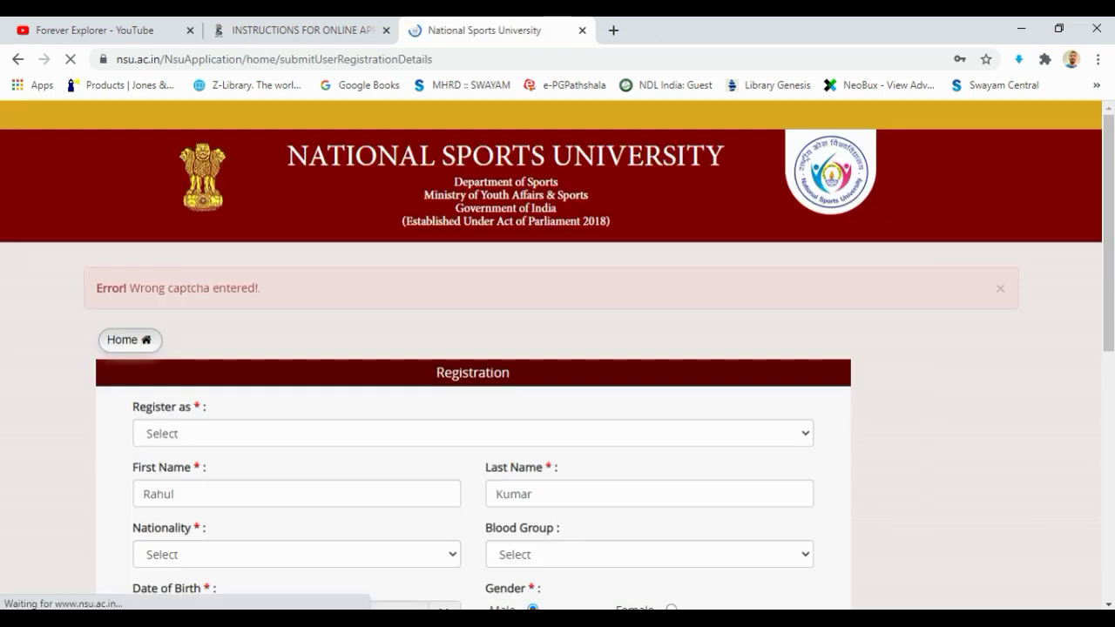
Reselect Rajasthan as the state and Jaipur as the district
scroll(558, 349, down, 6)
click(384, 444)
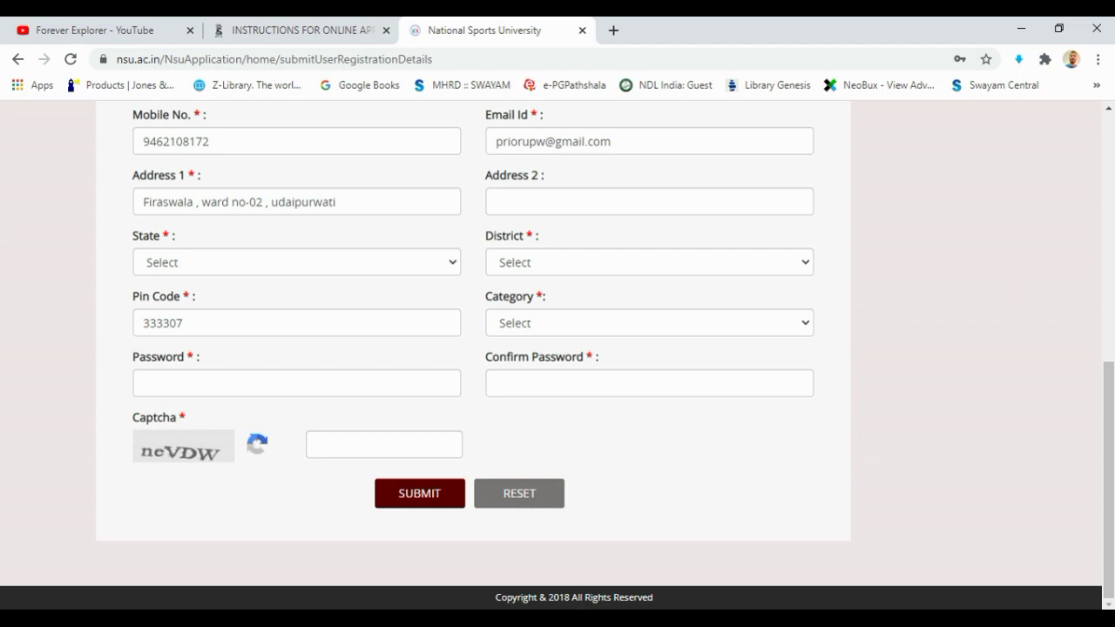
click(649, 262)
click(296, 262)
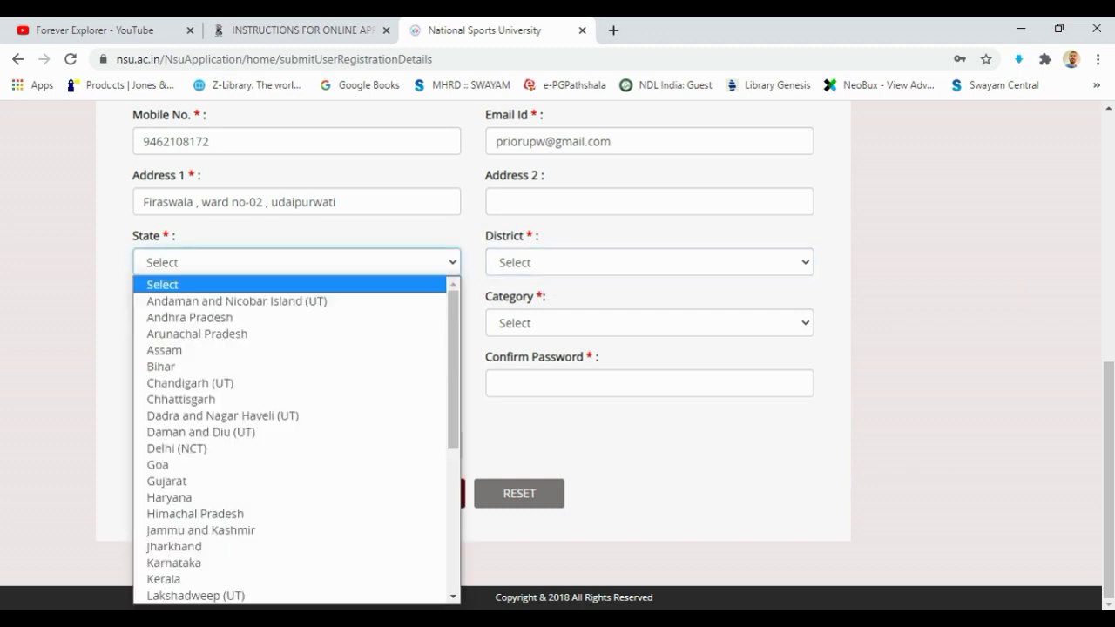
key(r)
key(Return)
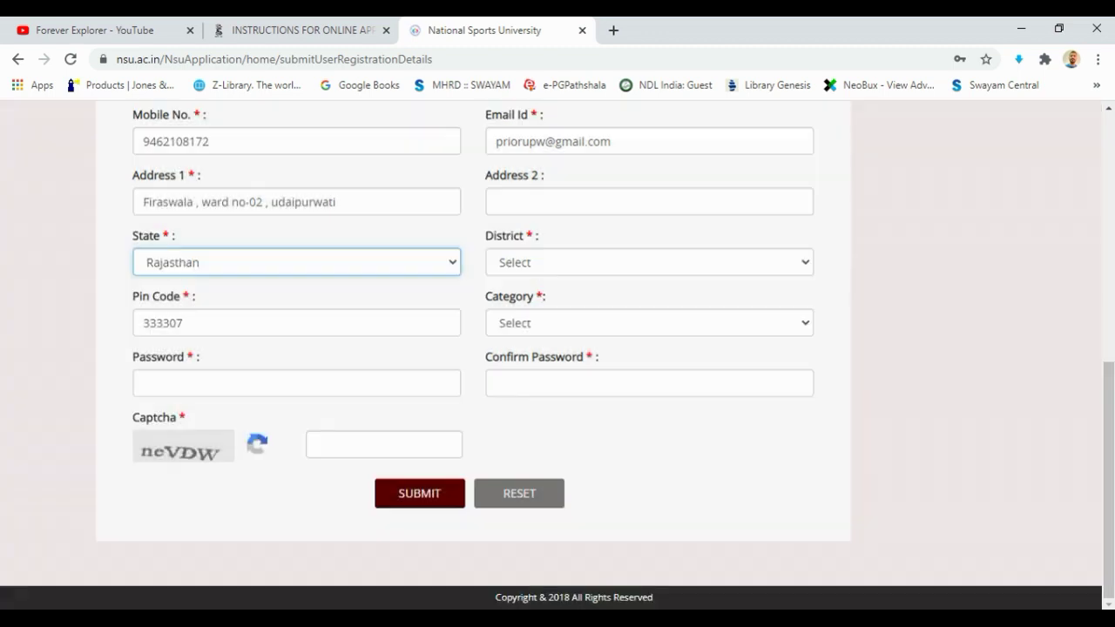
click(649, 262)
key(j)
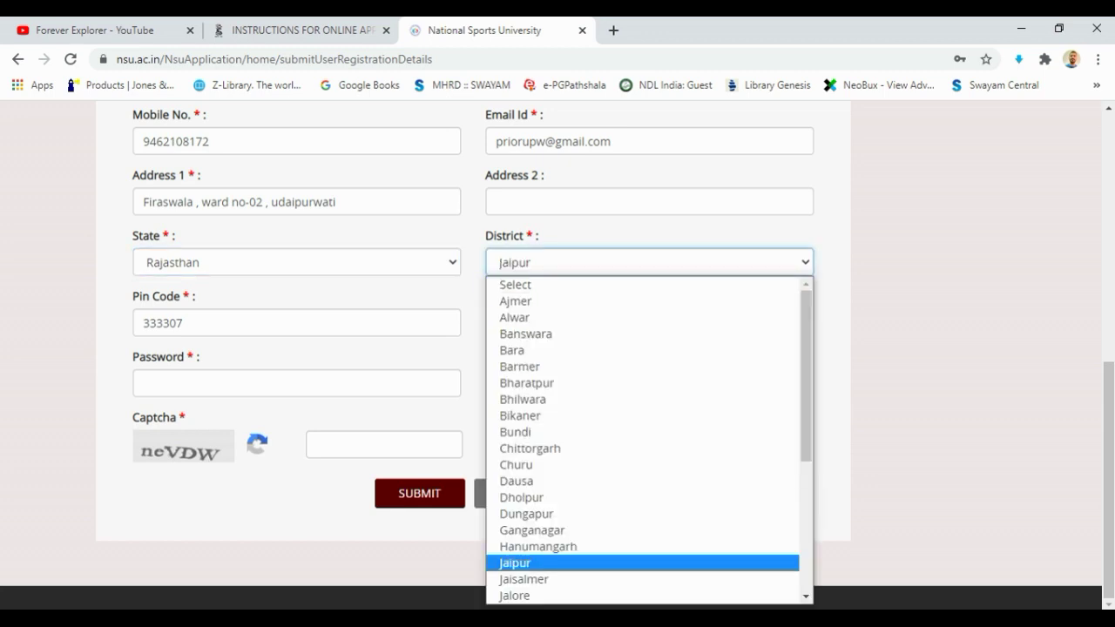
key(Return)
Set the category back to OBC after briefly picking ST and UR
click(649, 323)
key(Down)
key(Down)
key(Down)
key(Return)
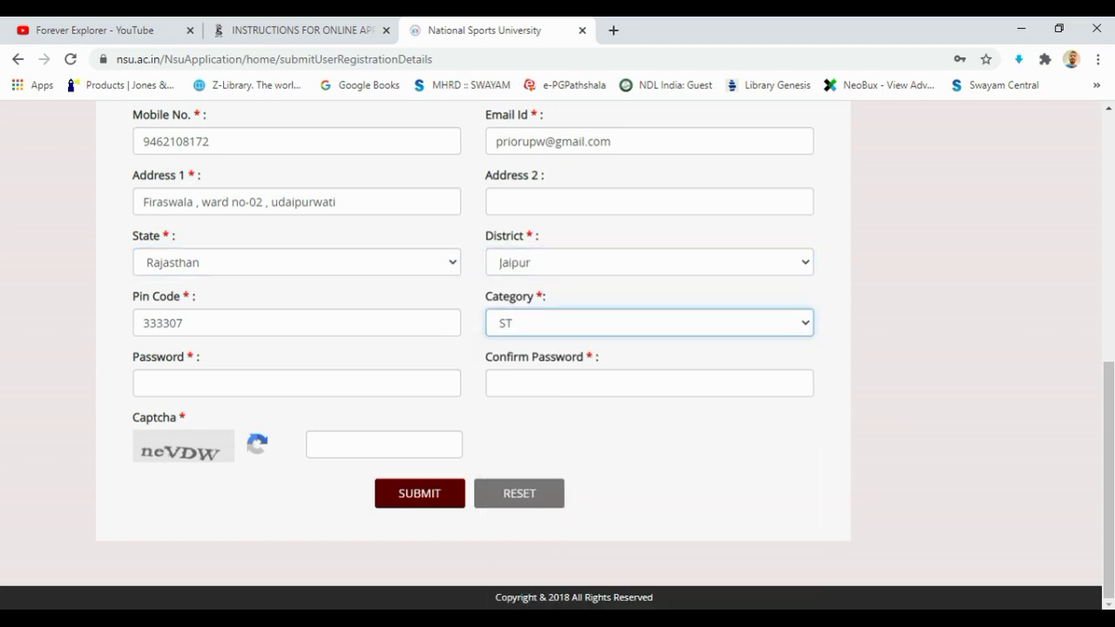
key(alt+Down)
key(u)
key(Return)
click(296, 384)
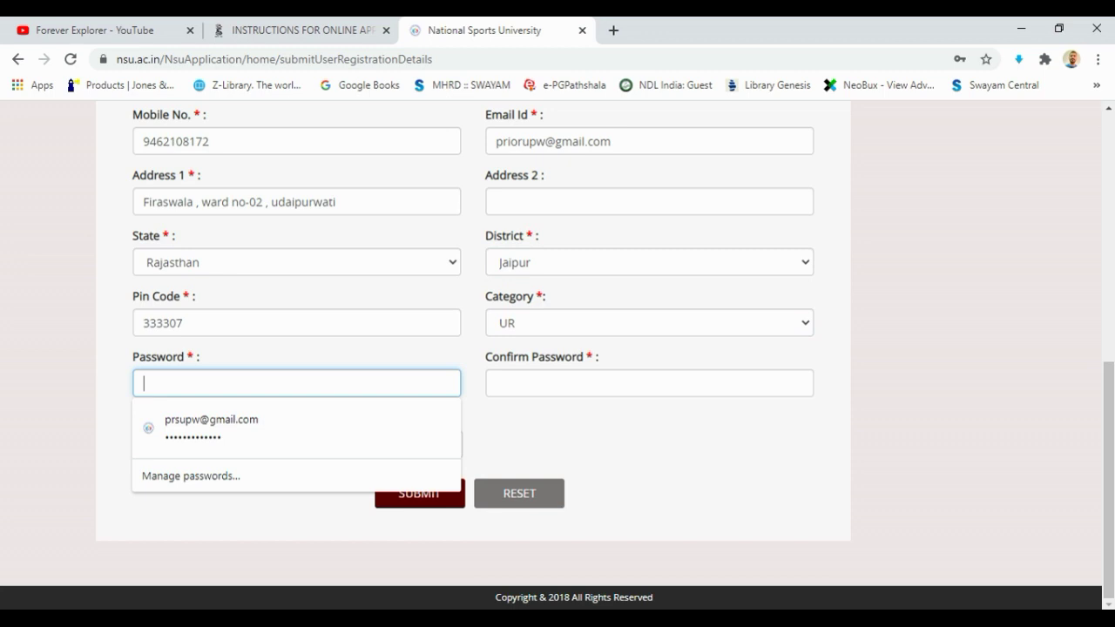
click(649, 323)
click(647, 408)
Re-enter the password, type the new captcha text and resubmit the form
click(297, 383)
text(•••••••)
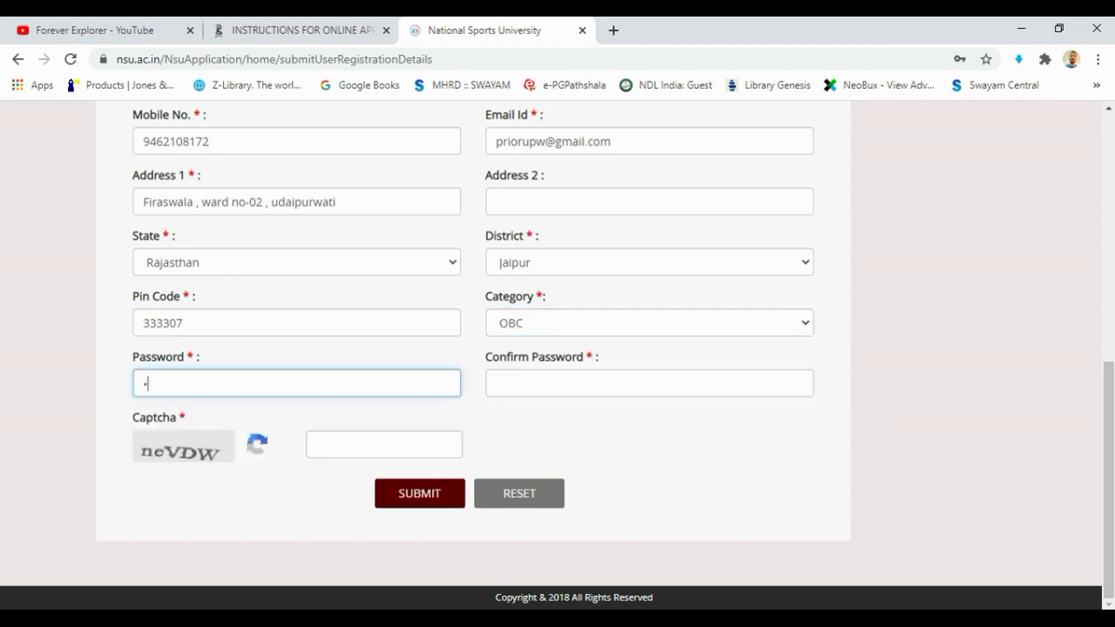
text(••••)
click(649, 384)
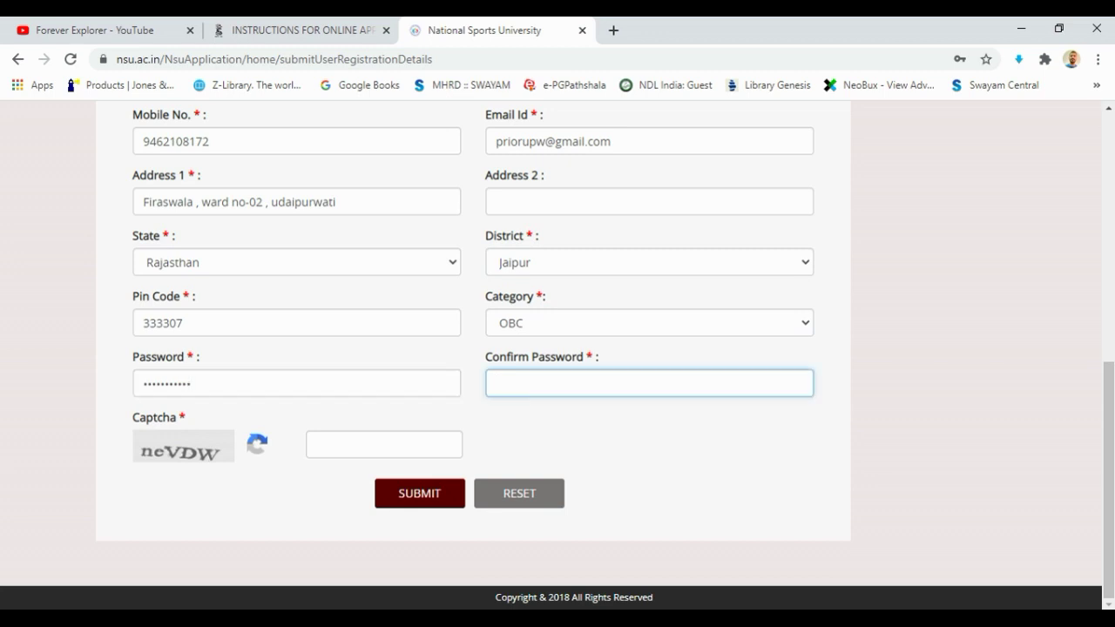
text(•••••••••••)
click(383, 444)
text(Nc)
key(BackSpace)
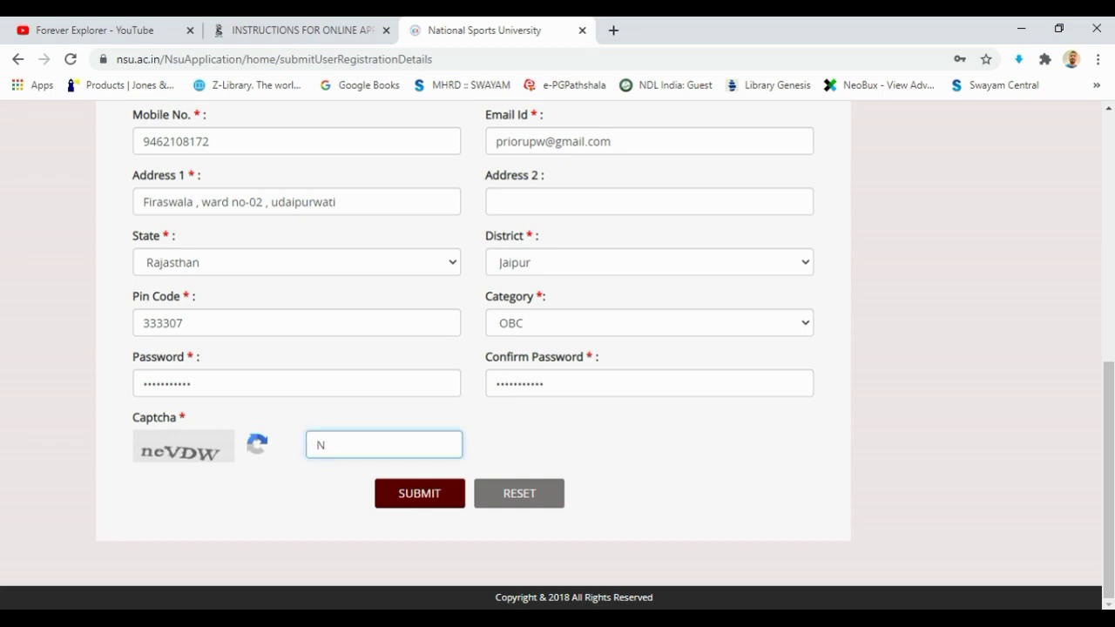
key(BackSpace)
text(neVDW)
key(Return)
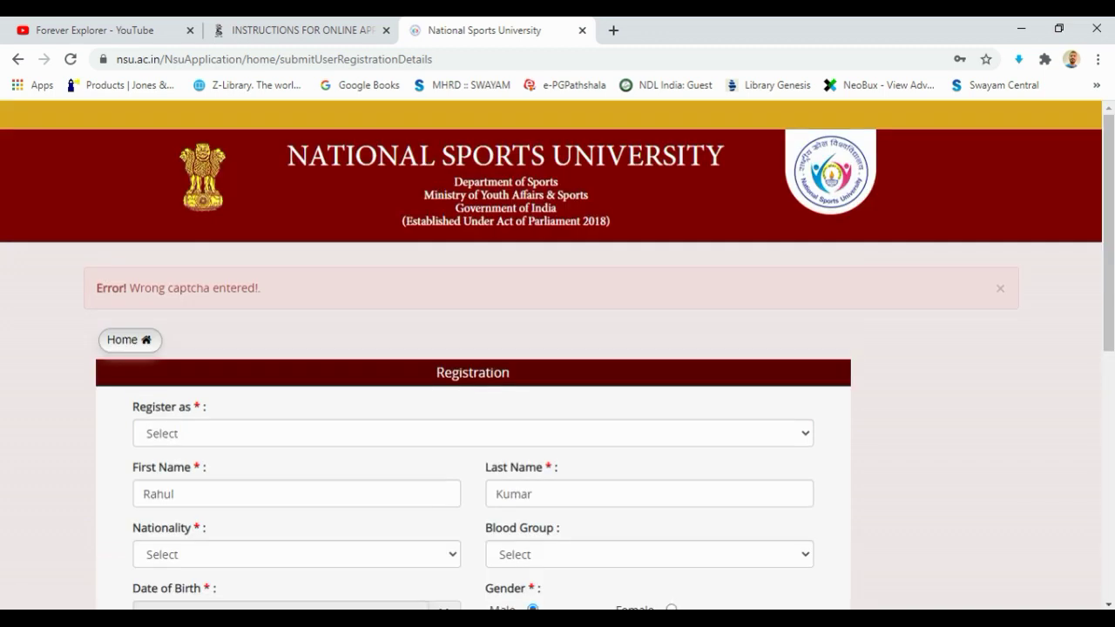
Keep the registration type as Admissions Candidate, and set nationality to India and blood group to A+
click(472, 296)
click(200, 334)
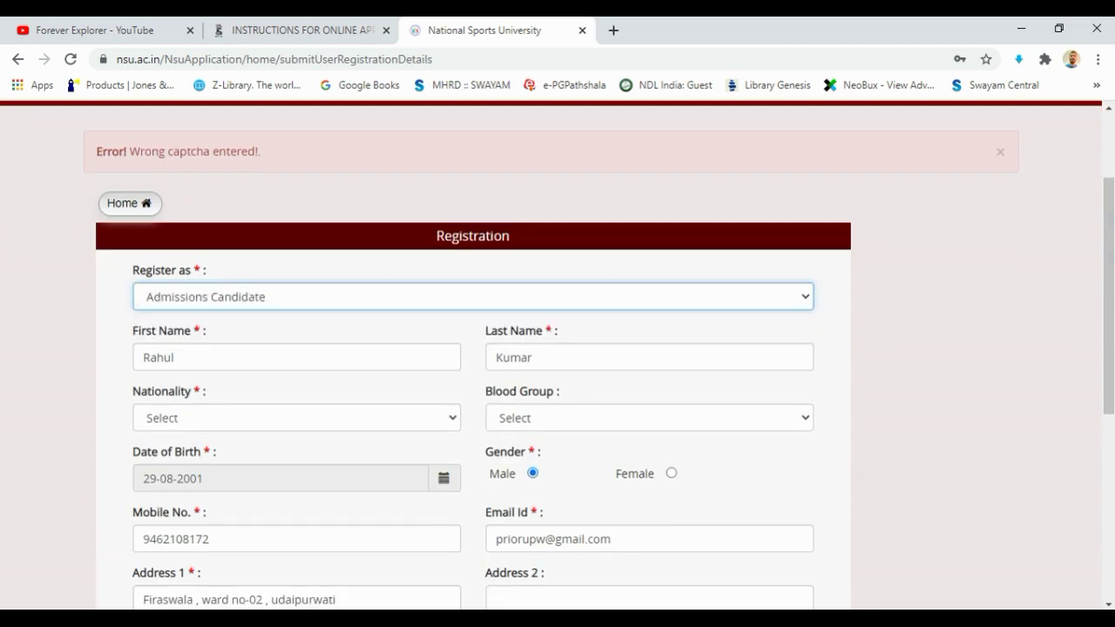
scroll(557, 348, down, 2)
click(296, 282)
text(india)
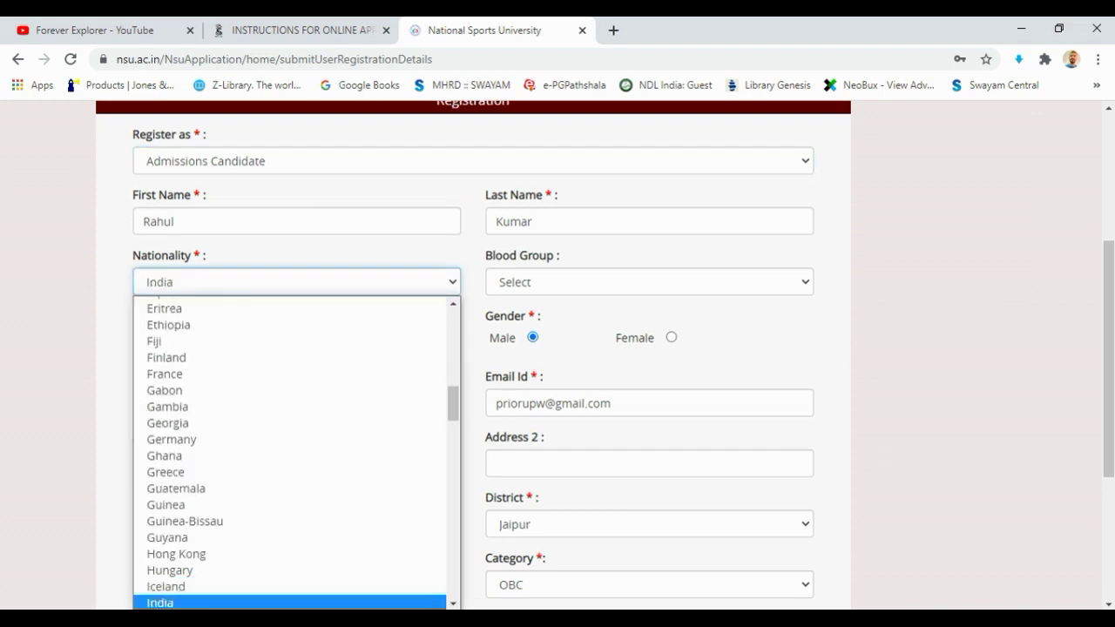
key(Return)
click(649, 281)
click(523, 352)
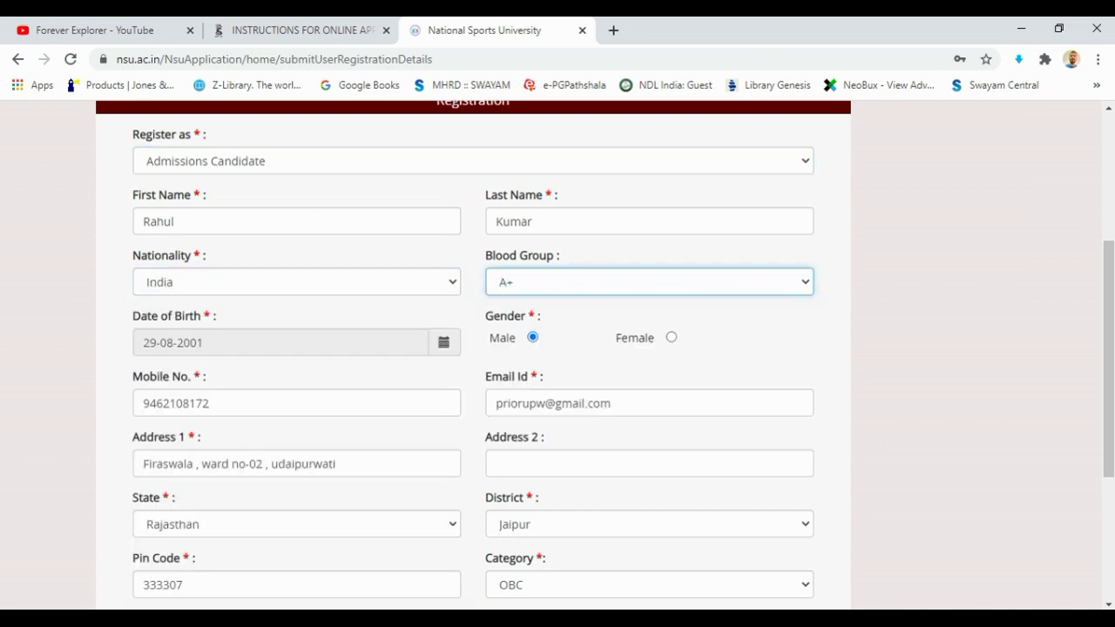
drag(612, 404, 600, 403)
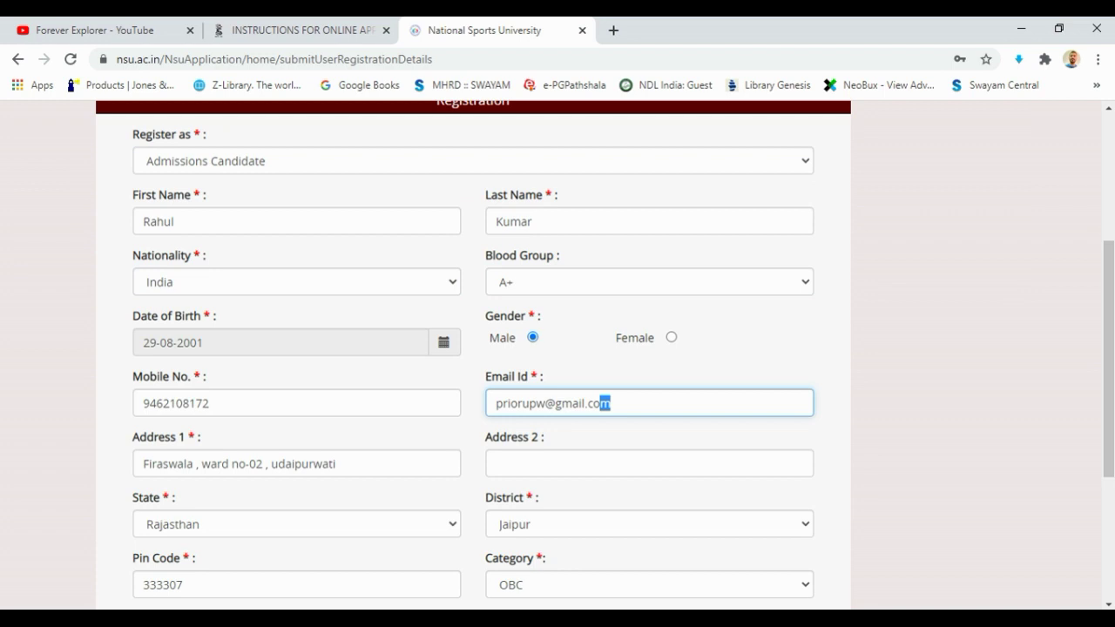
Submit the registration, decline saving the password, and highlight the registration success message
scroll(601, 404, down, 3)
key(Return)
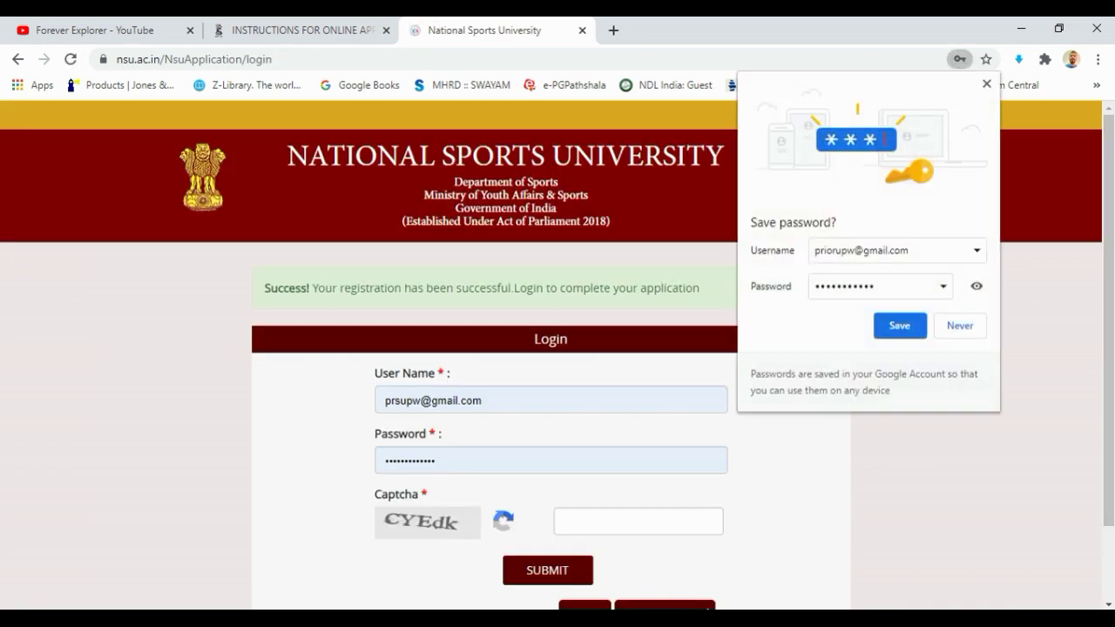
key(Escape)
scroll(558, 348, down, 1)
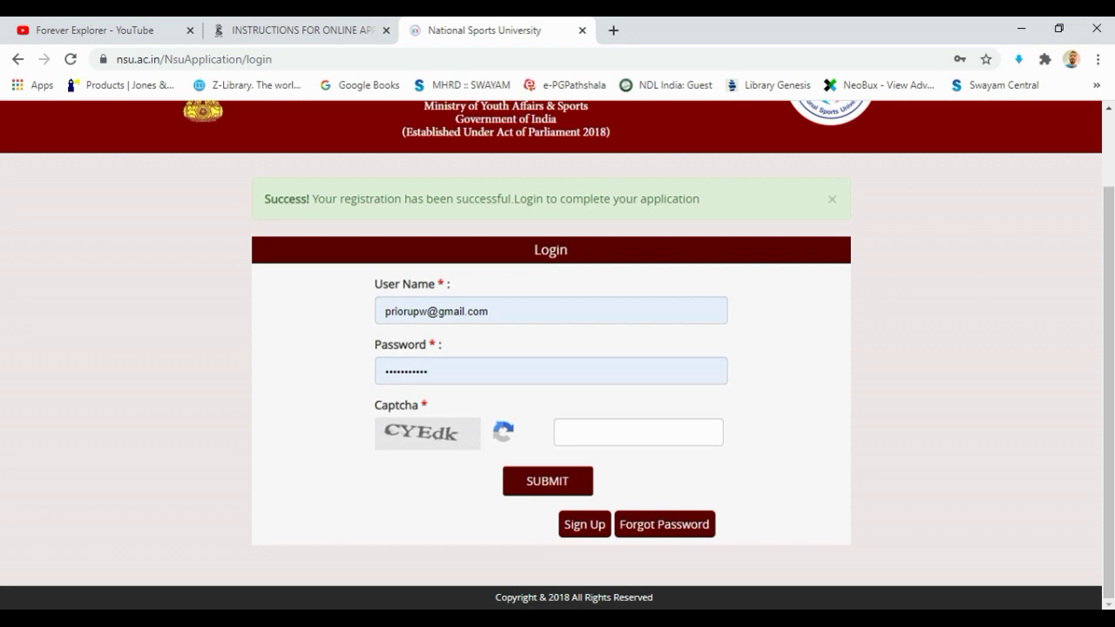
key(Return)
drag(271, 198, 700, 200)
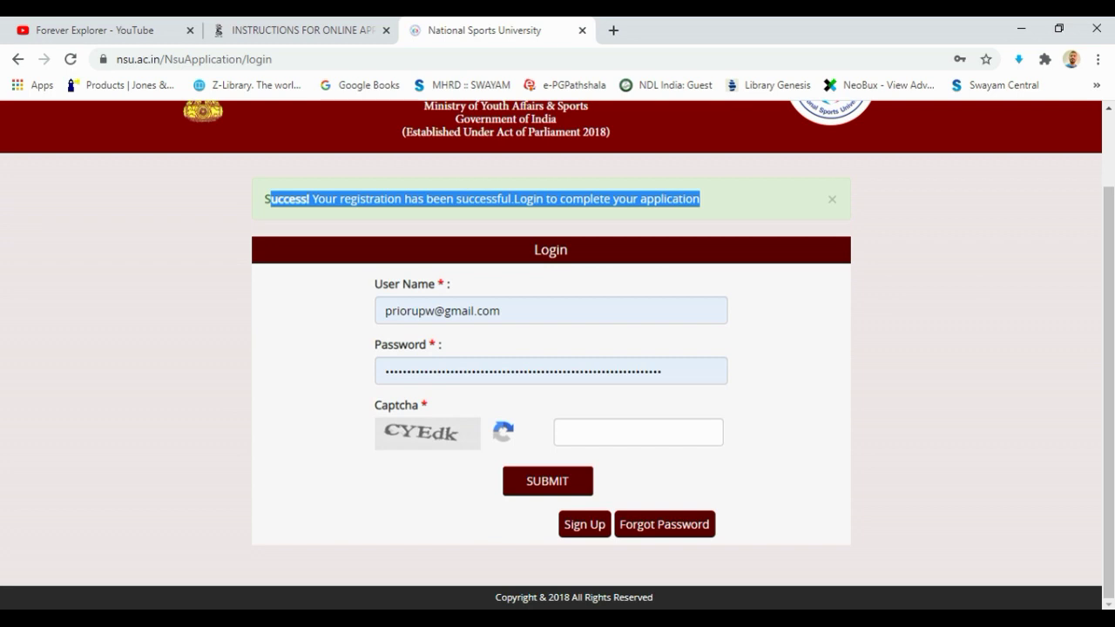
Re-highlight the registration success message and check the prefilled username on the login page
click(701, 200)
drag(700, 199, 258, 200)
drag(502, 310, 446, 310)
click(446, 310)
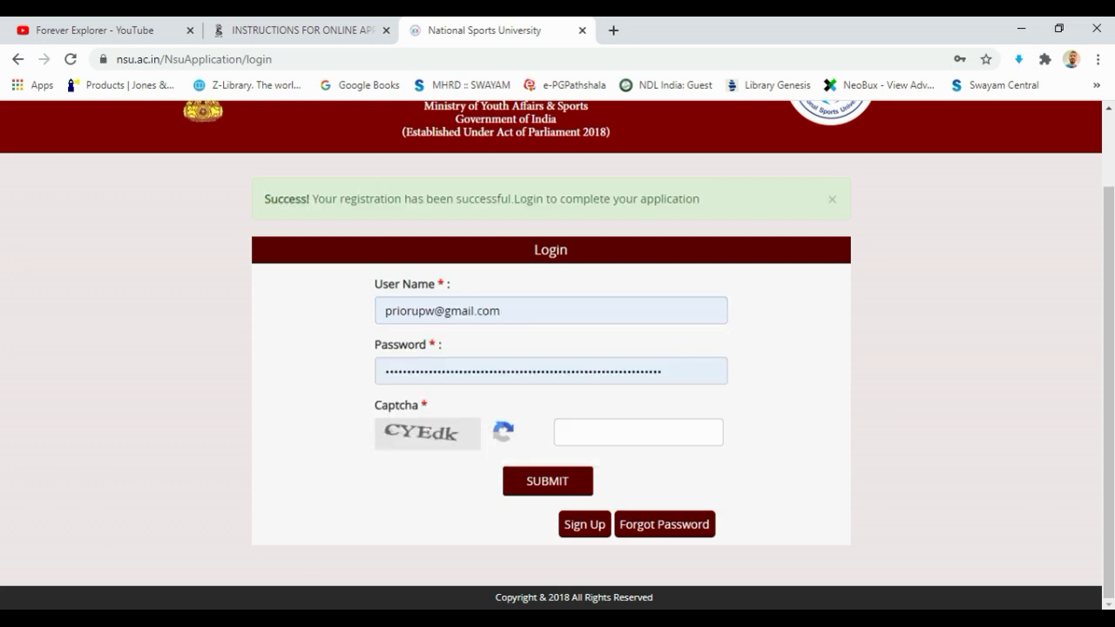
Enter the captcha characters shown, with correct letter case, and log in
click(566, 432)
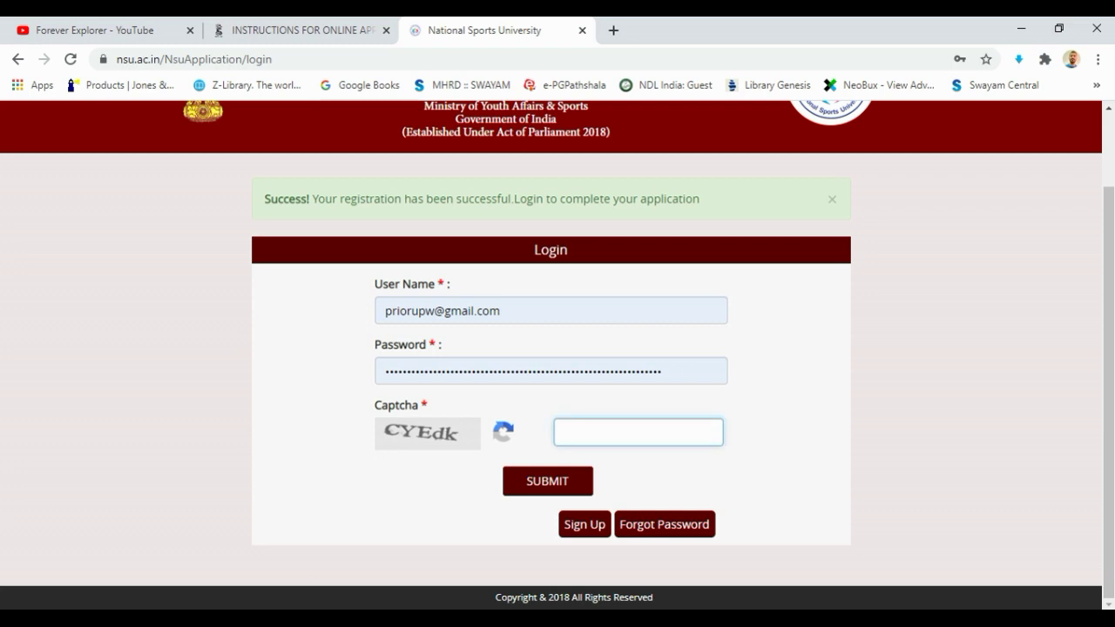
text(c)
key(BackSpace)
text(CYEdk)
key(Return)
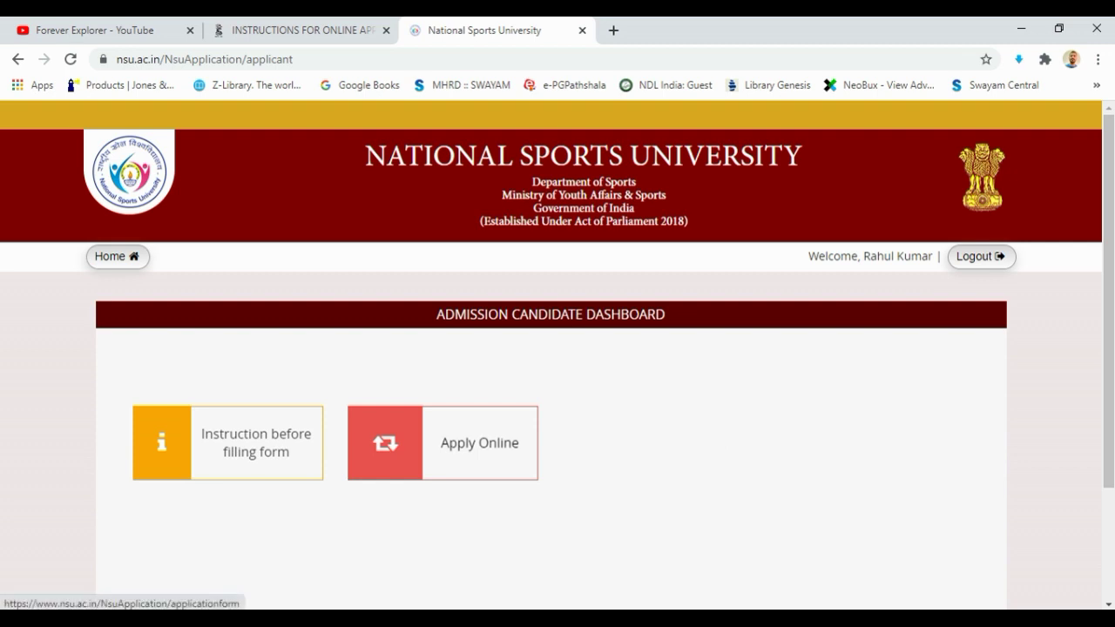
Start the online application and choose Under Graduate with the BPES course
click(442, 442)
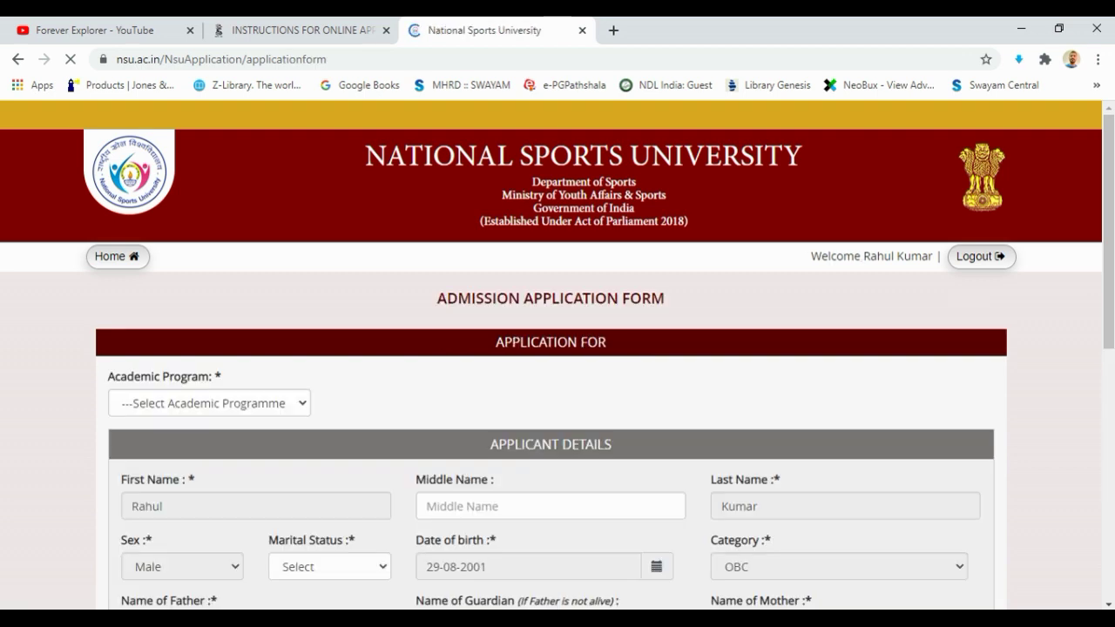
scroll(557, 348, down, 6)
scroll(557, 349, up, 6)
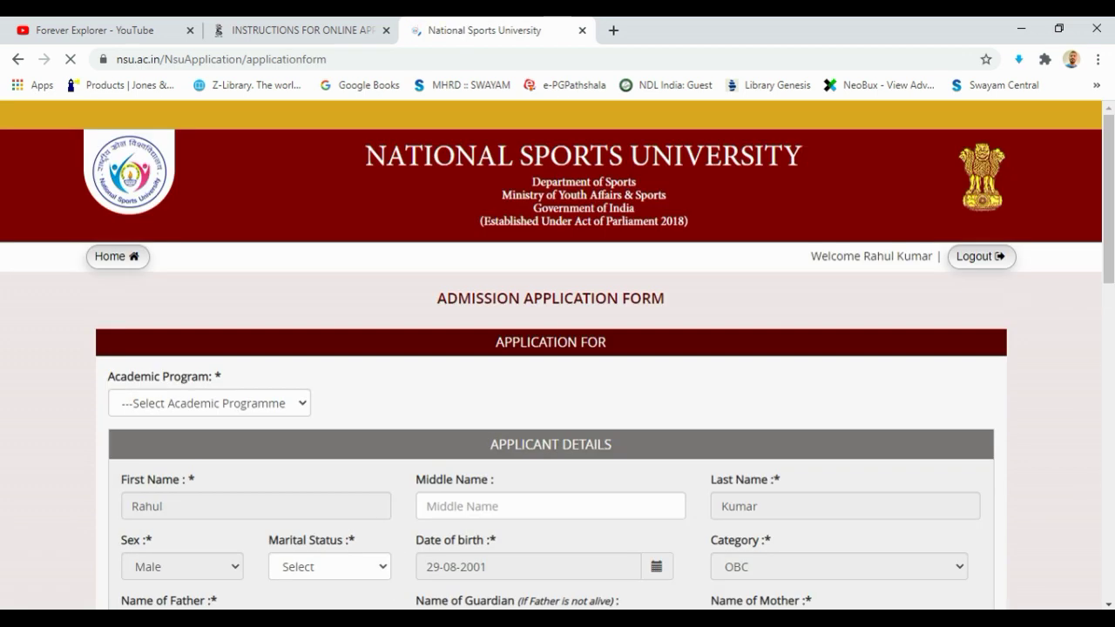
click(209, 403)
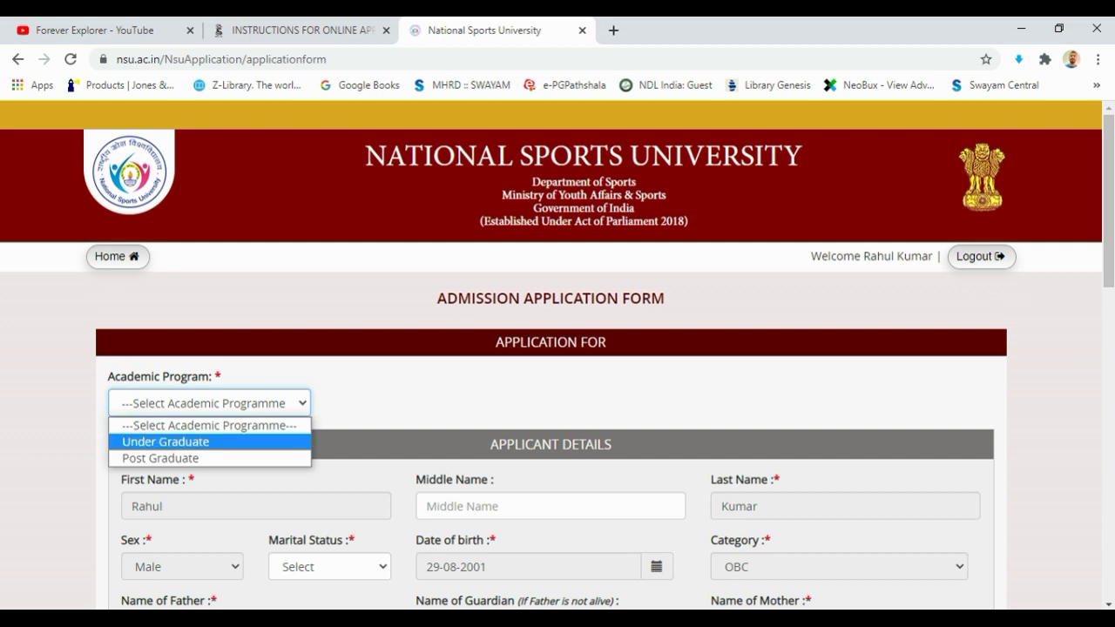
key(Return)
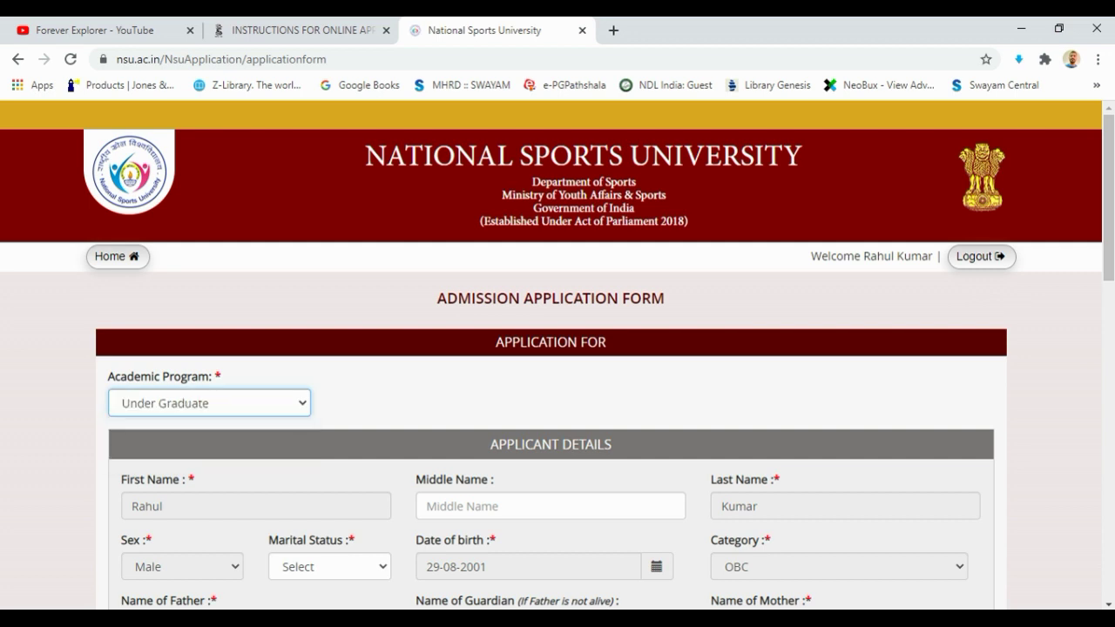
click(512, 402)
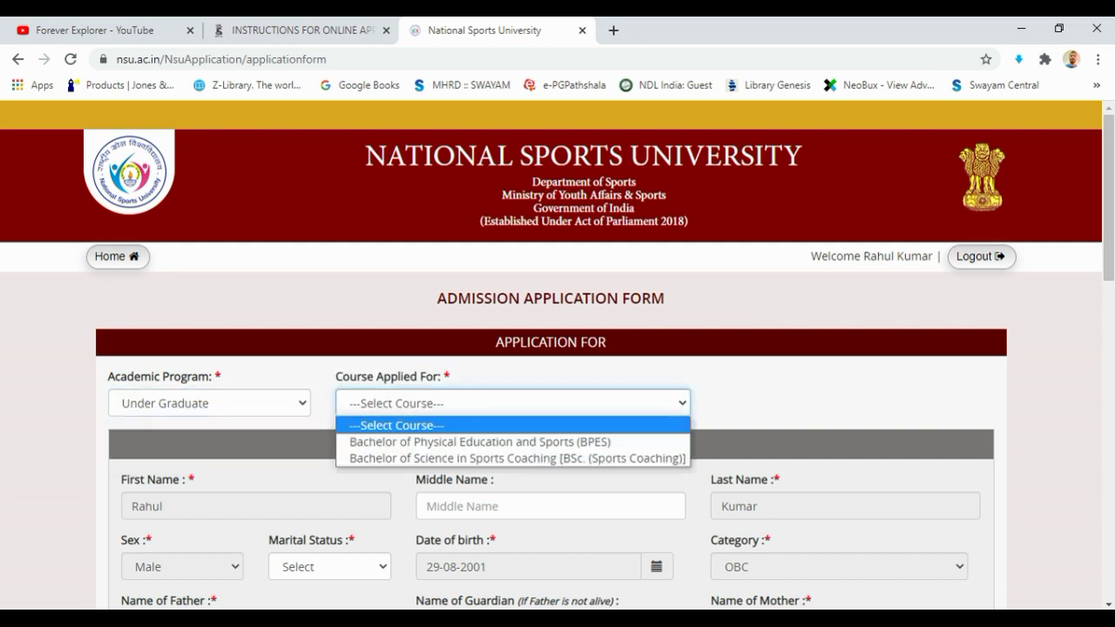
key(Down)
key(Down)
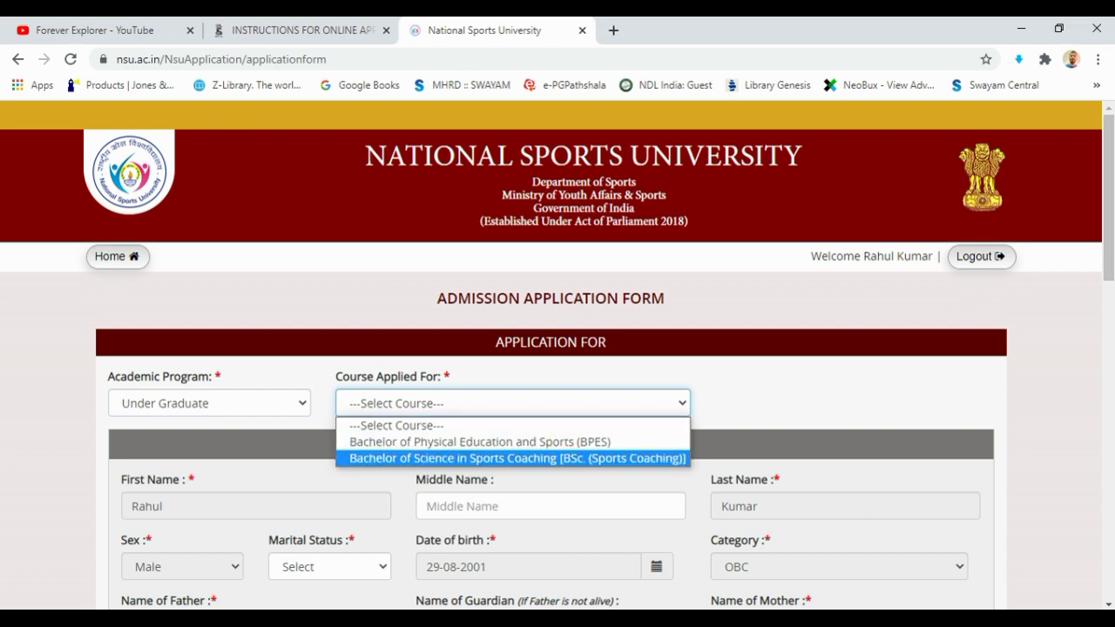
key(Up)
key(Return)
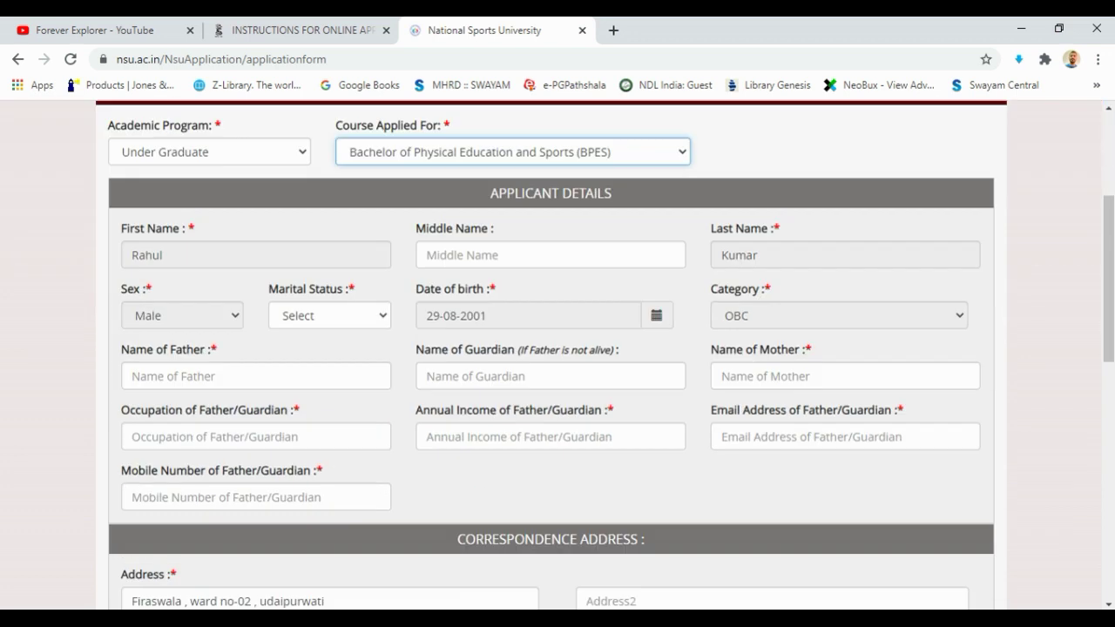
Select Yoga as the discipline
key(Tab)
key(alt+Down)
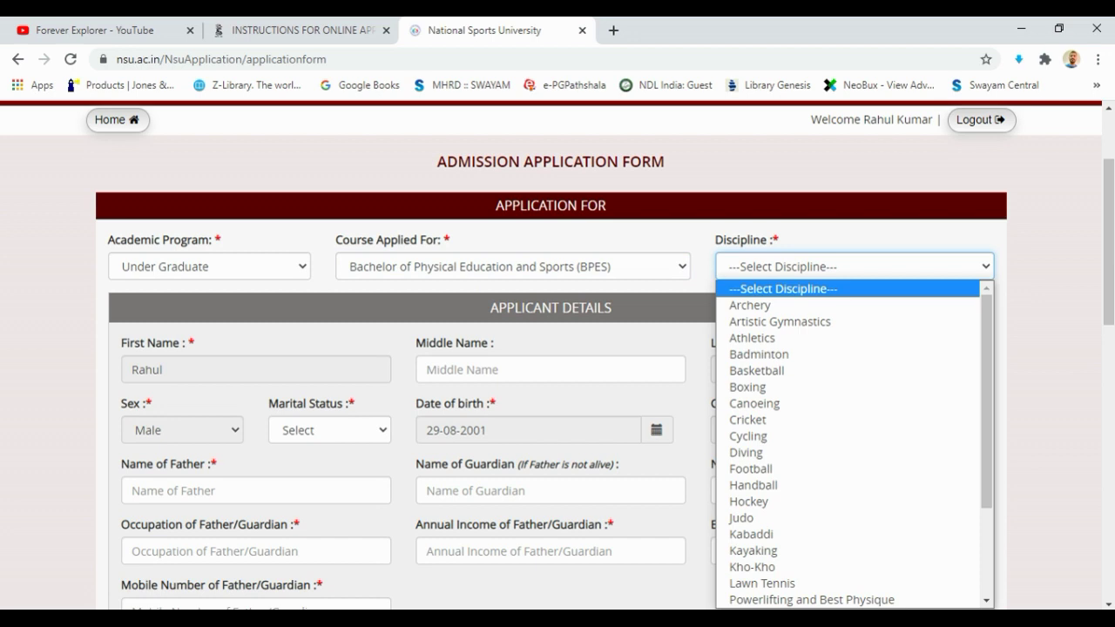
key(d)
key(k)
key(a)
key(y)
key(Up)
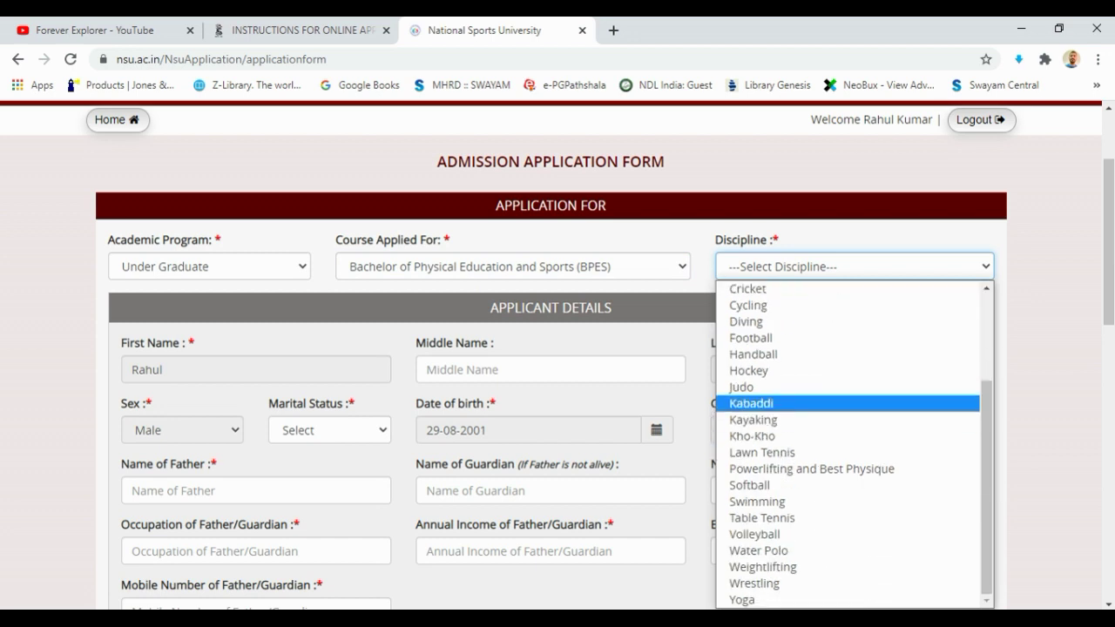
key(l)
key(w)
key(y)
key(Return)
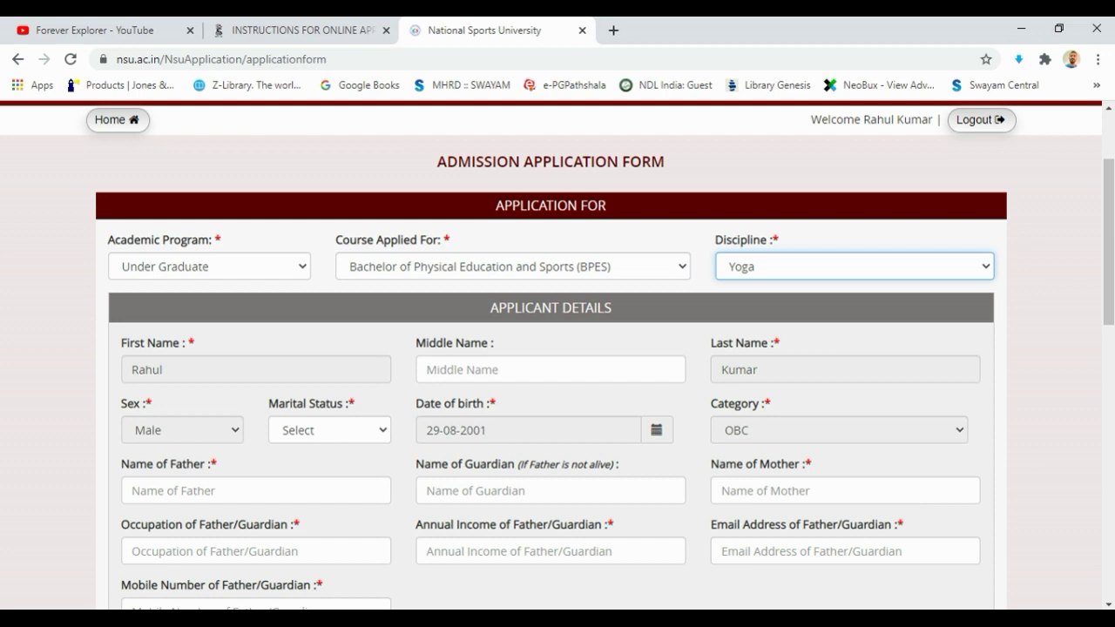
Set marital status to Unmarried
key(Tab)
key(alt+Down)
key(Down)
key(Down)
key(Return)
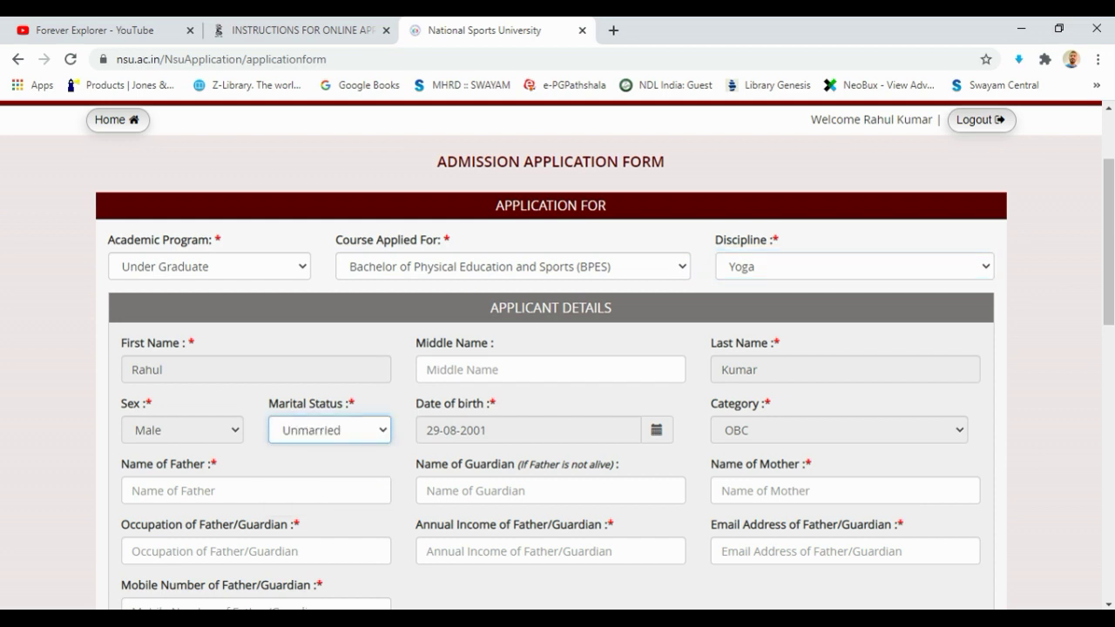
Enter father's name 'xyz' and mother's name 'abc'
scroll(557, 349, down, 2)
click(256, 355)
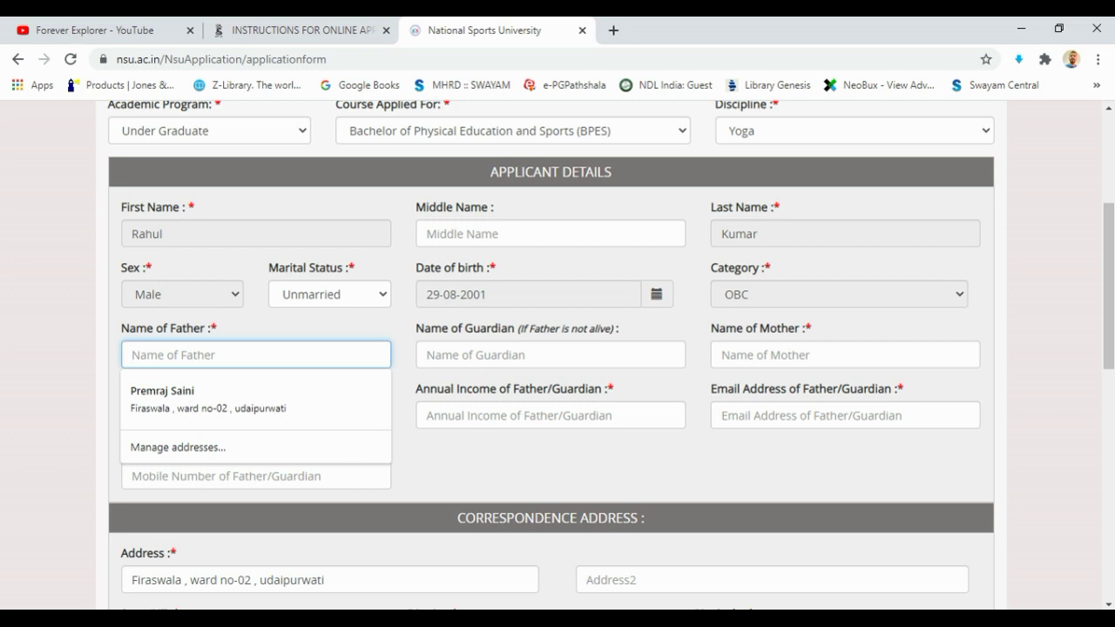
text(xyz)
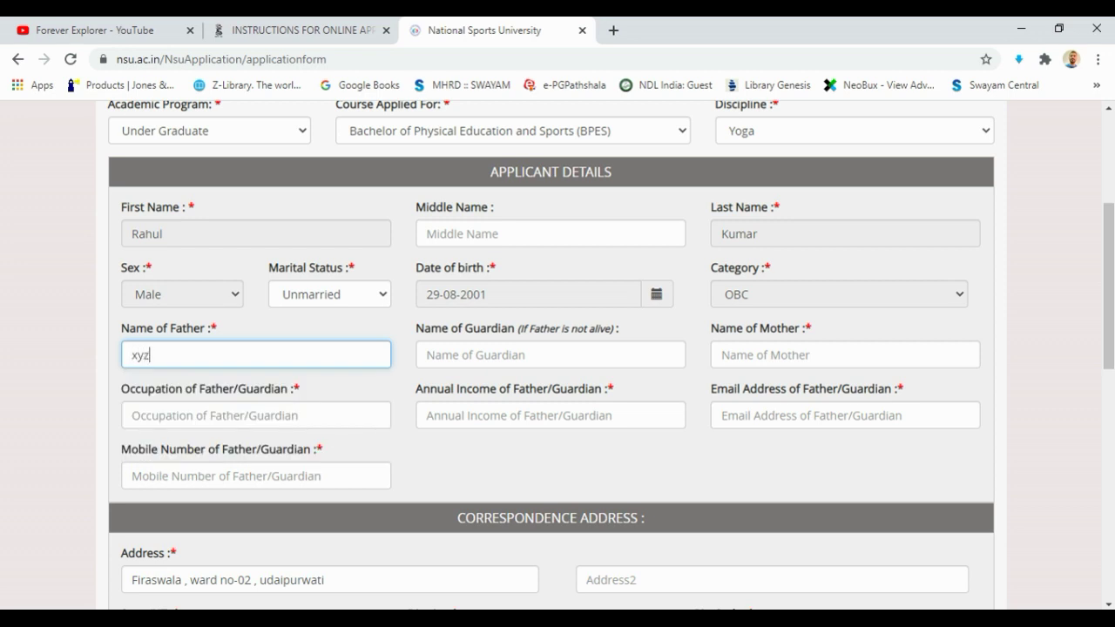
click(551, 355)
click(845, 354)
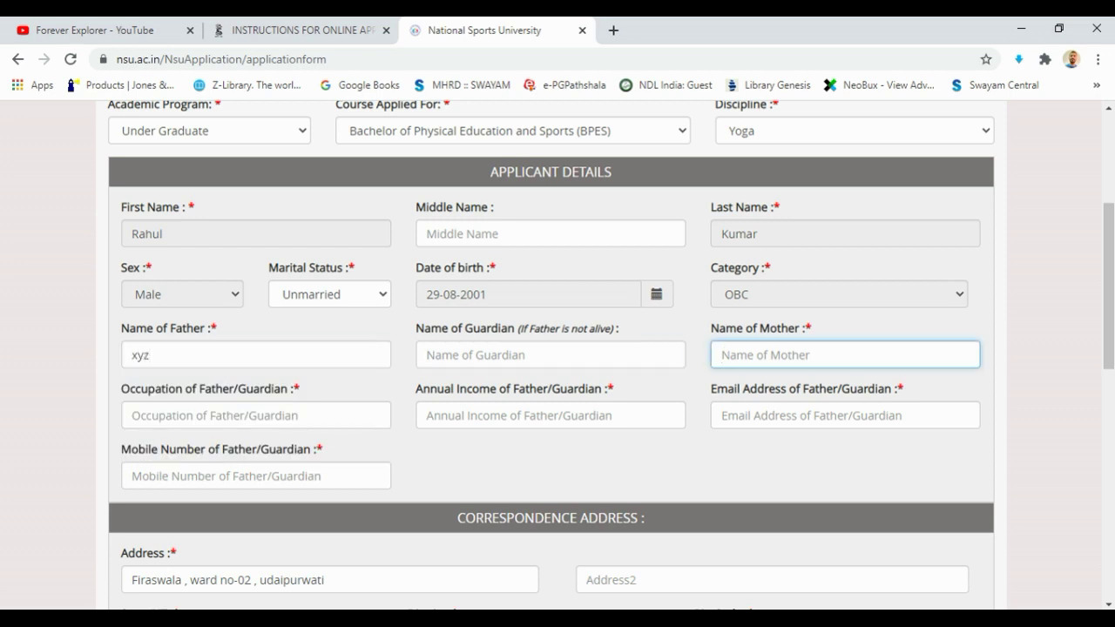
text(abc)
Enter father's occupation 'xyz', annual income 252, and fill the e-mail from the saved autofill entry
click(256, 416)
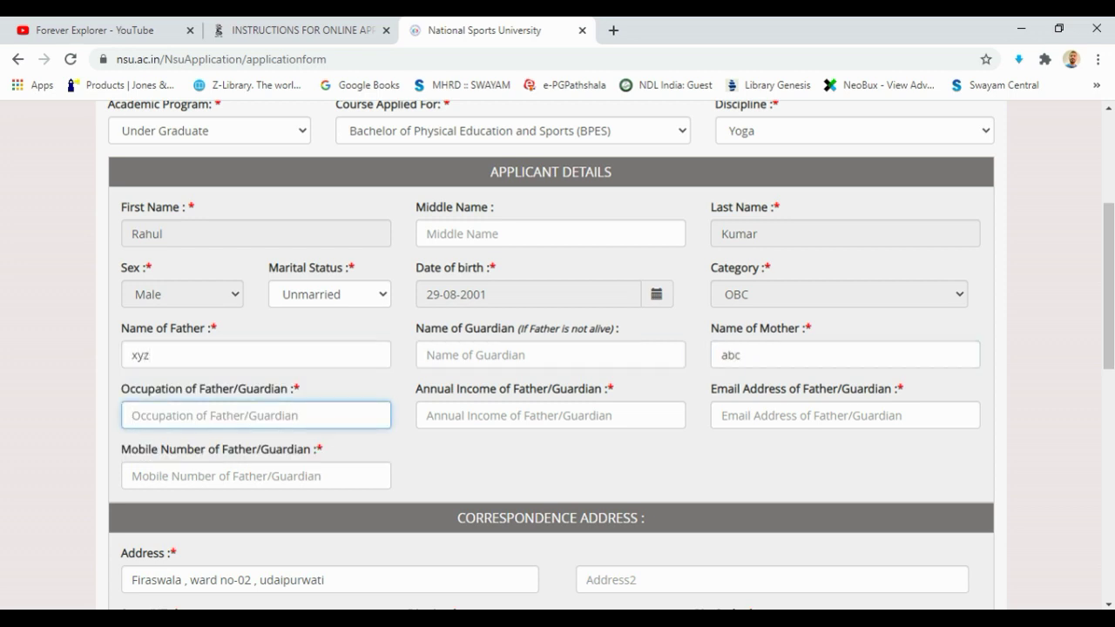
text(xy)
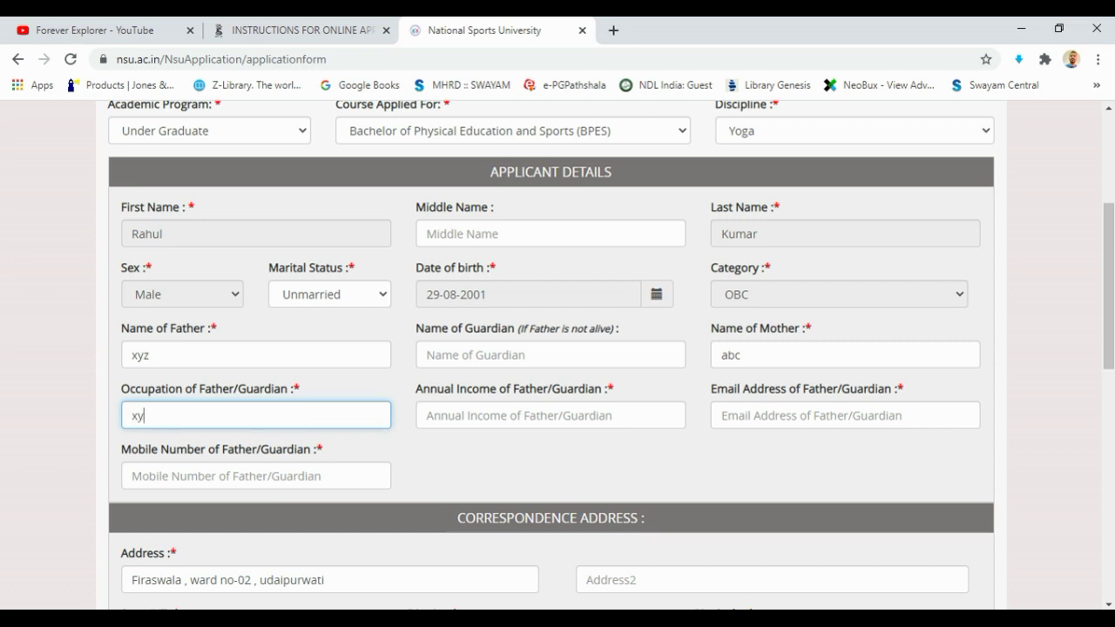
text(z)
click(550, 416)
text(25)
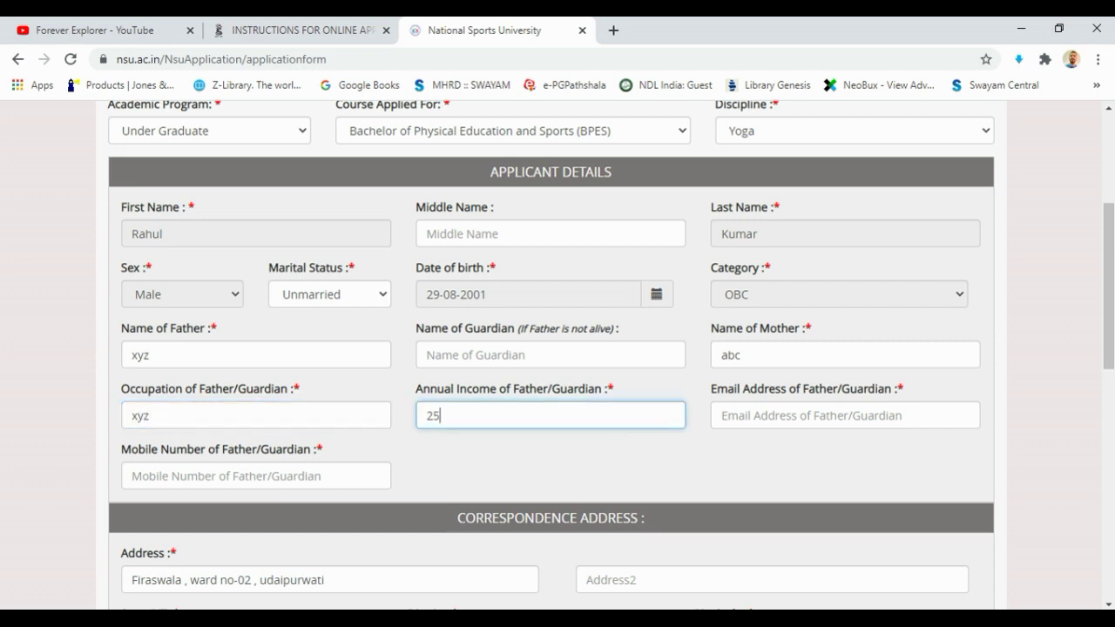
text(2)
click(845, 416)
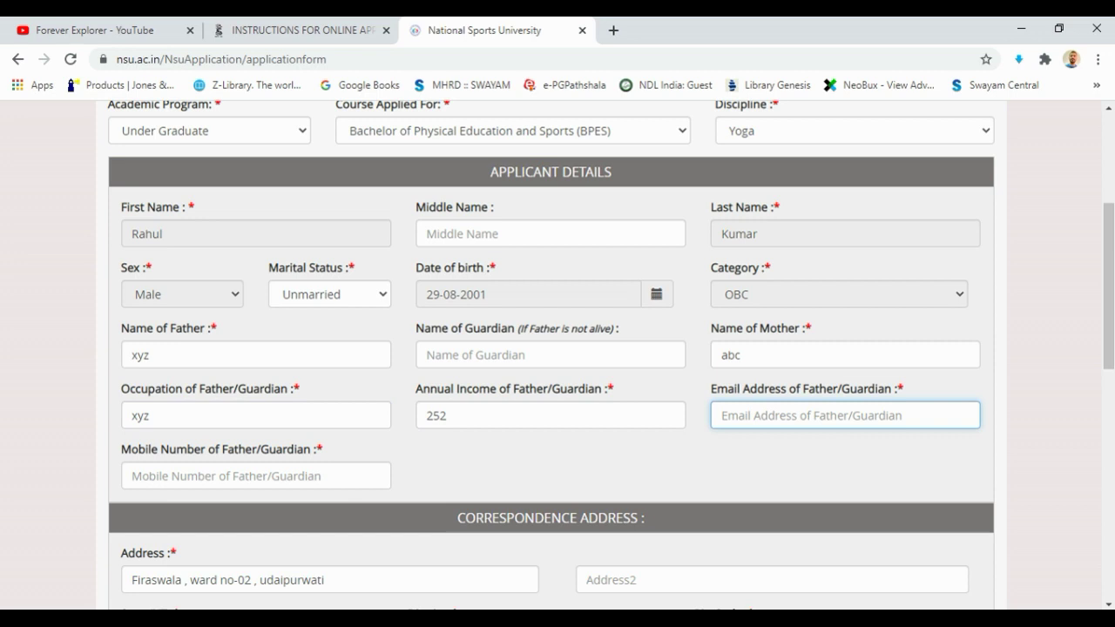
text(pr)
key(Down)
key(Return)
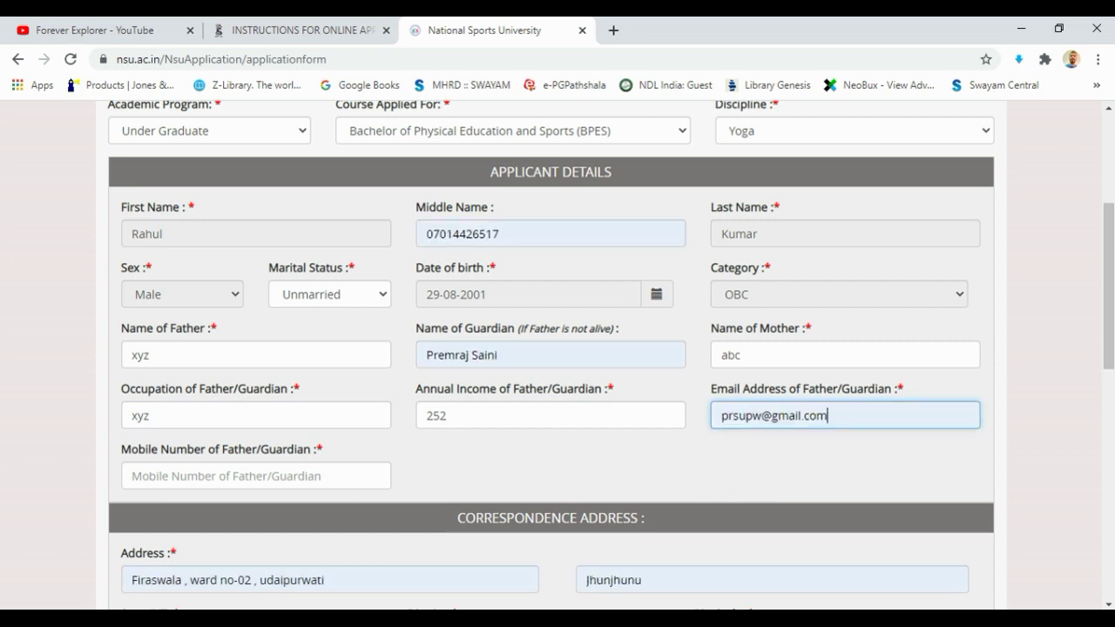
Enter the guardian's ten-digit mobile number, correcting the mistyped digits
click(256, 476)
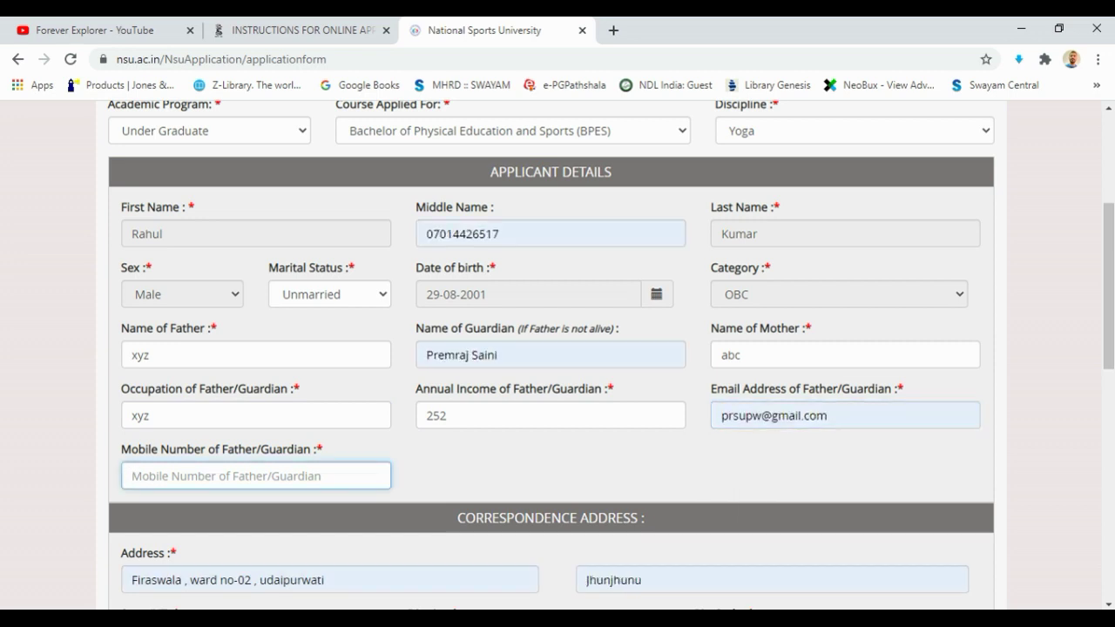
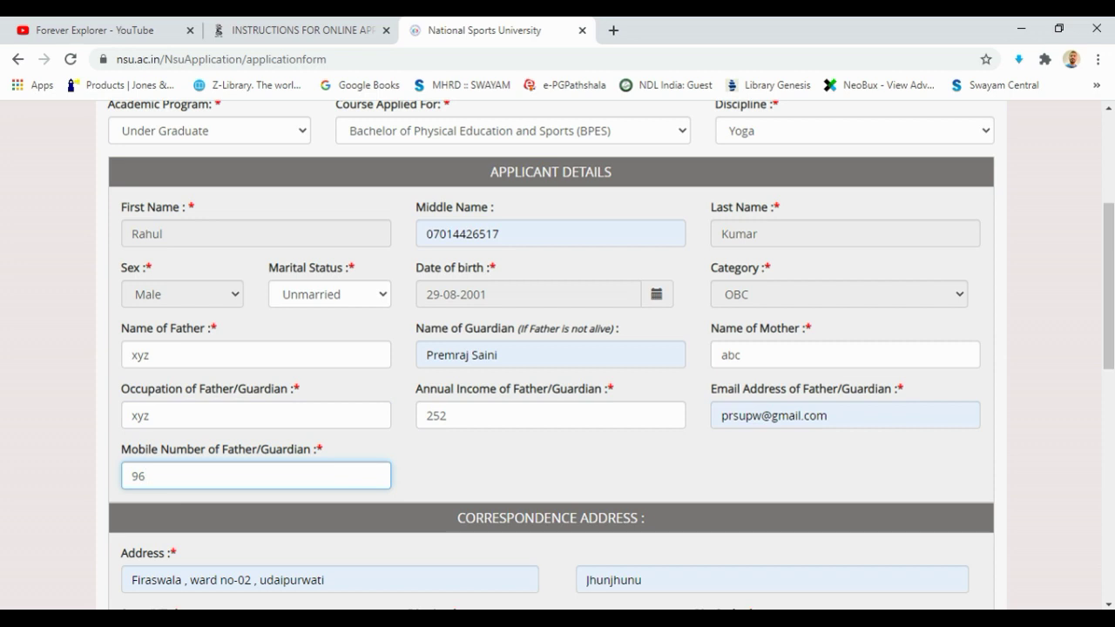
key(BackSpace)
key(BackSpace)
key(BackSpace)
key(BackSpace)
key(BackSpace)
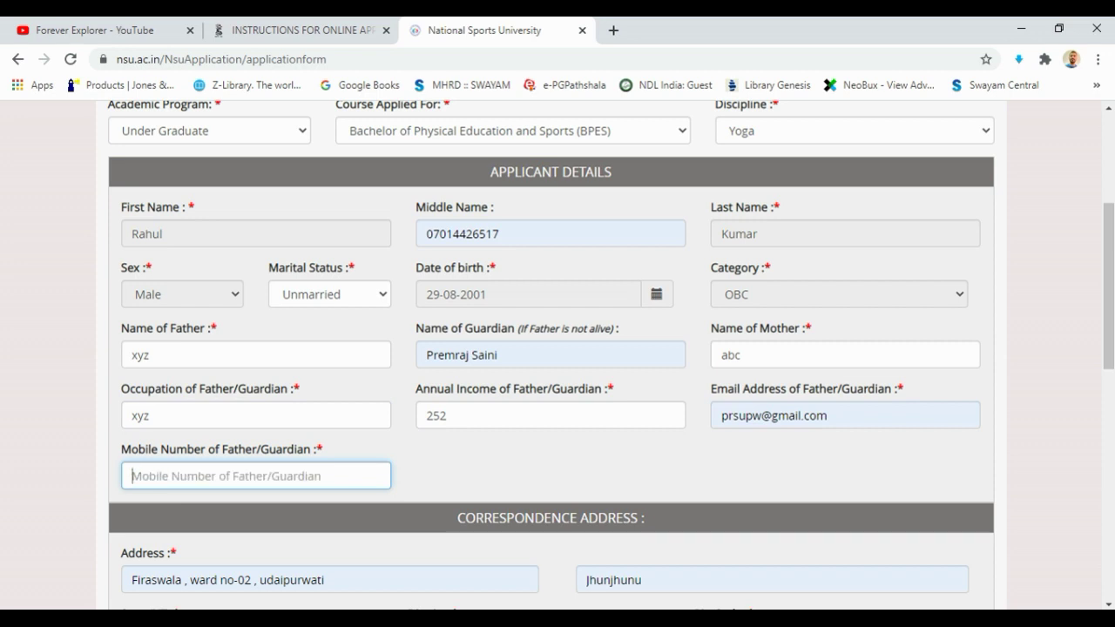
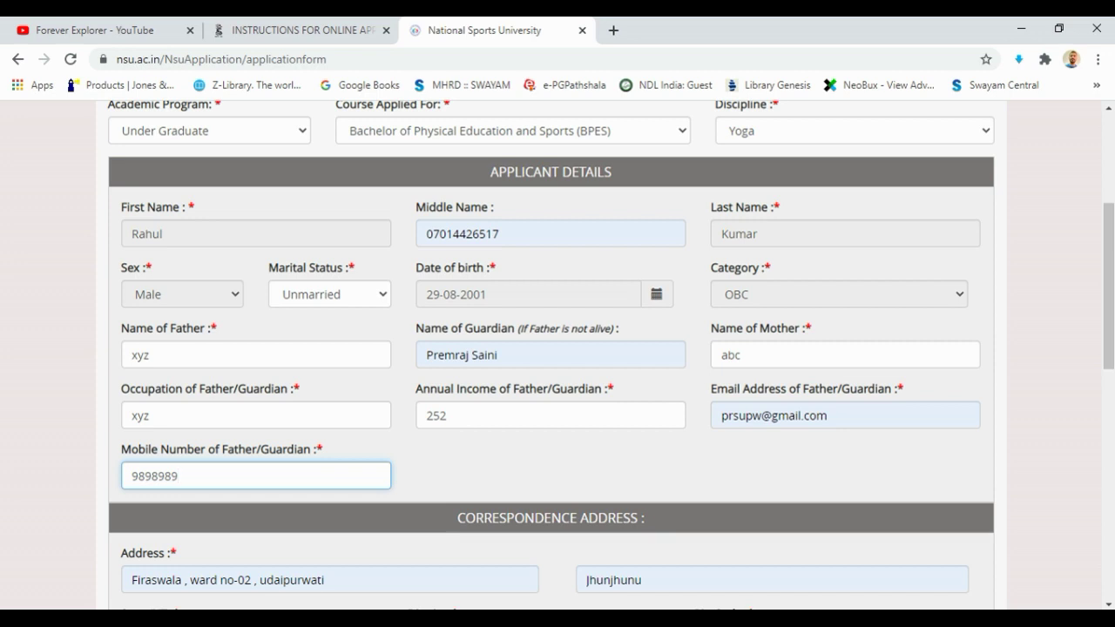
Tick 'If Same as Correspondence Address' for the permanent address
scroll(558, 349, down, 2)
scroll(558, 348, down, 2)
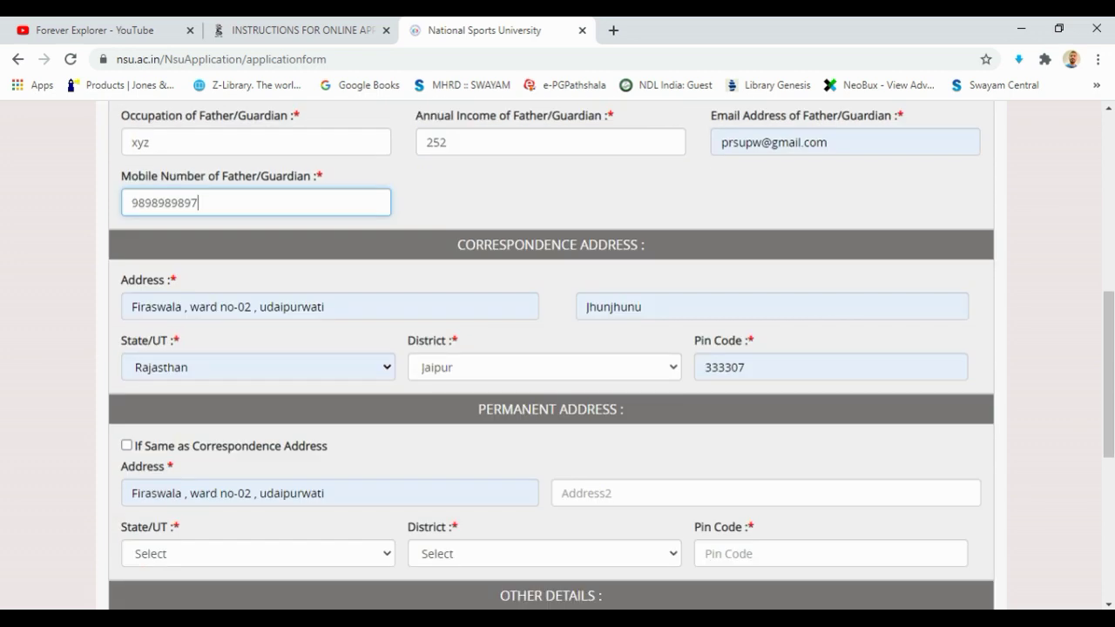
scroll(557, 349, down, 2)
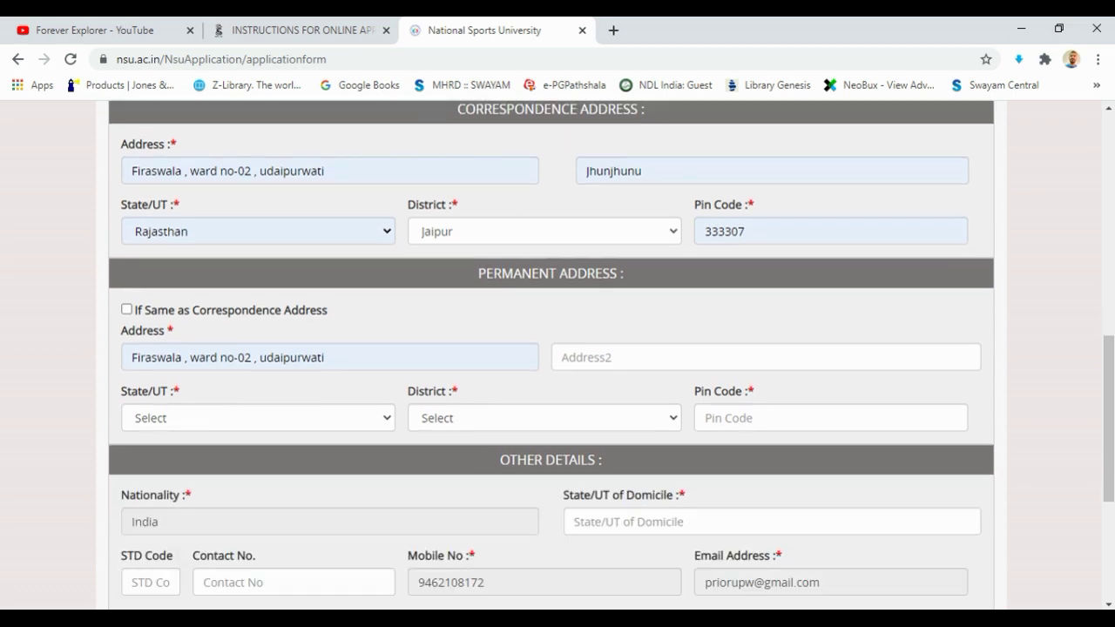
click(126, 309)
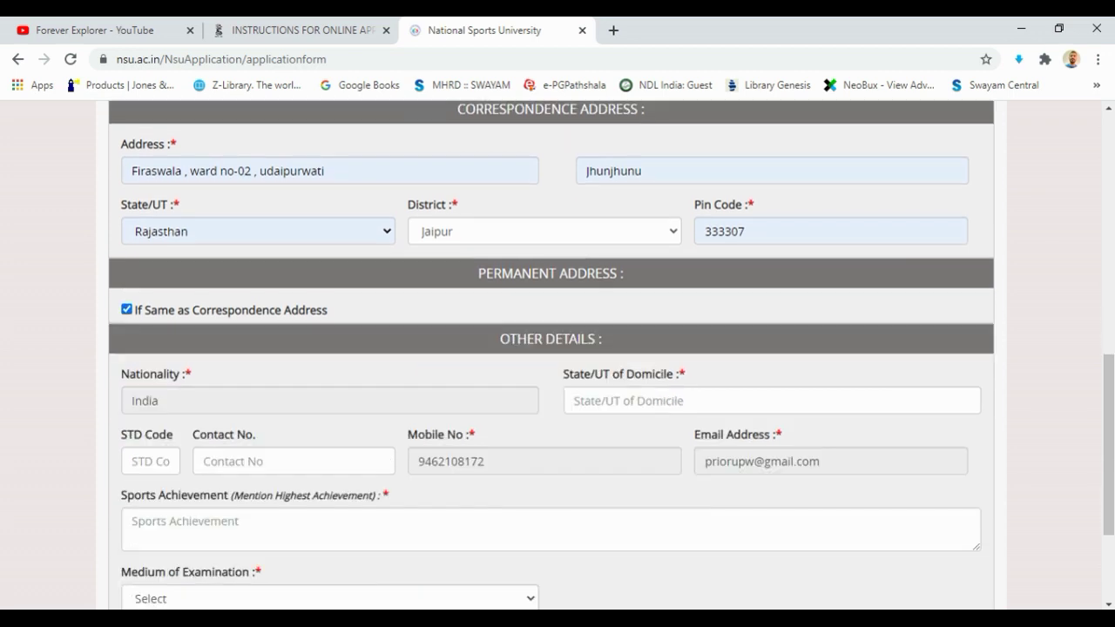
click(126, 309)
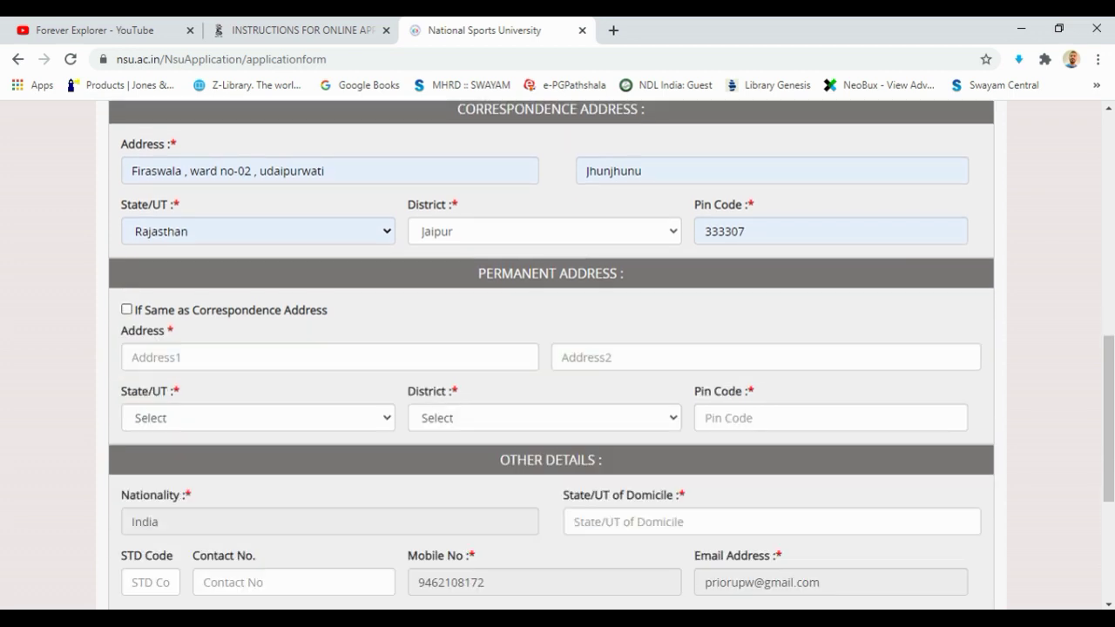
click(127, 308)
Fill State/UT of Domicile with Rajasthan from the saved autofill suggestion
scroll(558, 349, down, 2)
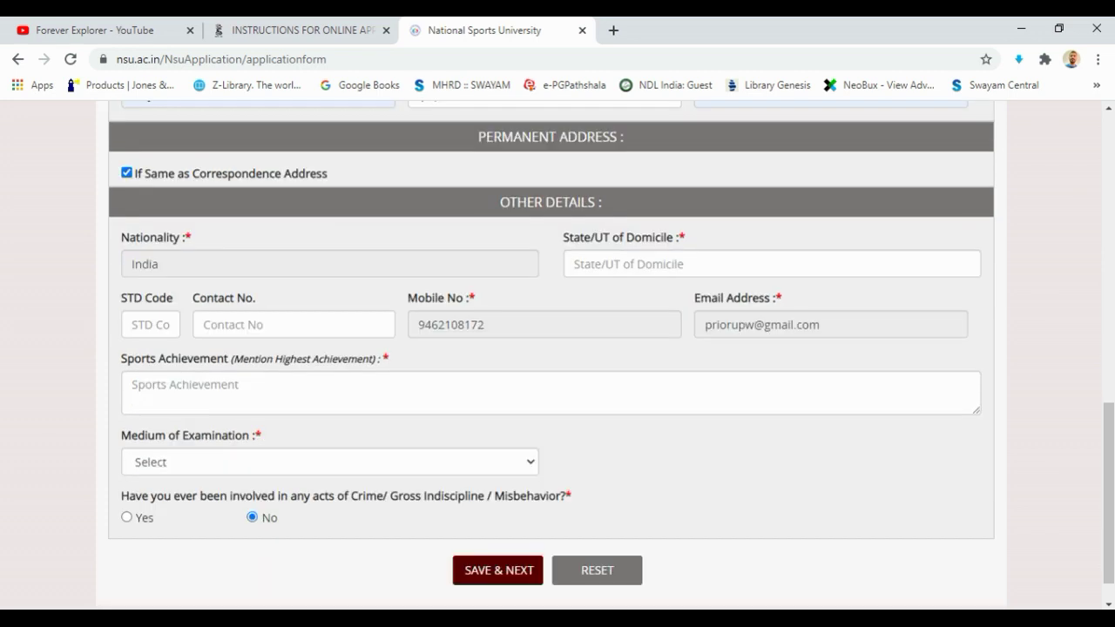
click(772, 264)
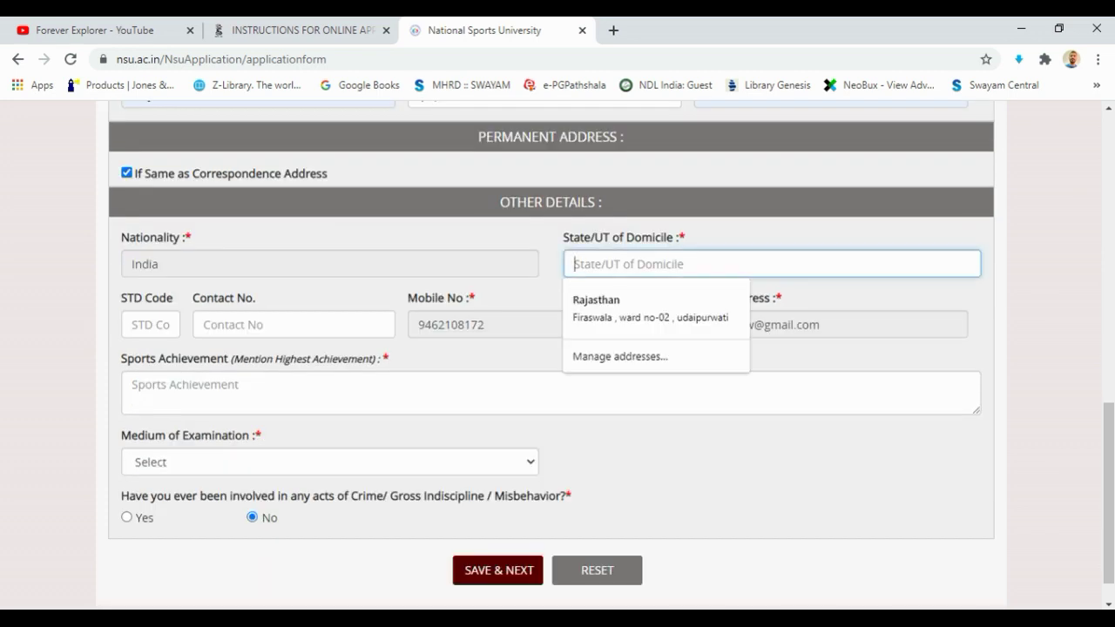
key(Down)
key(Return)
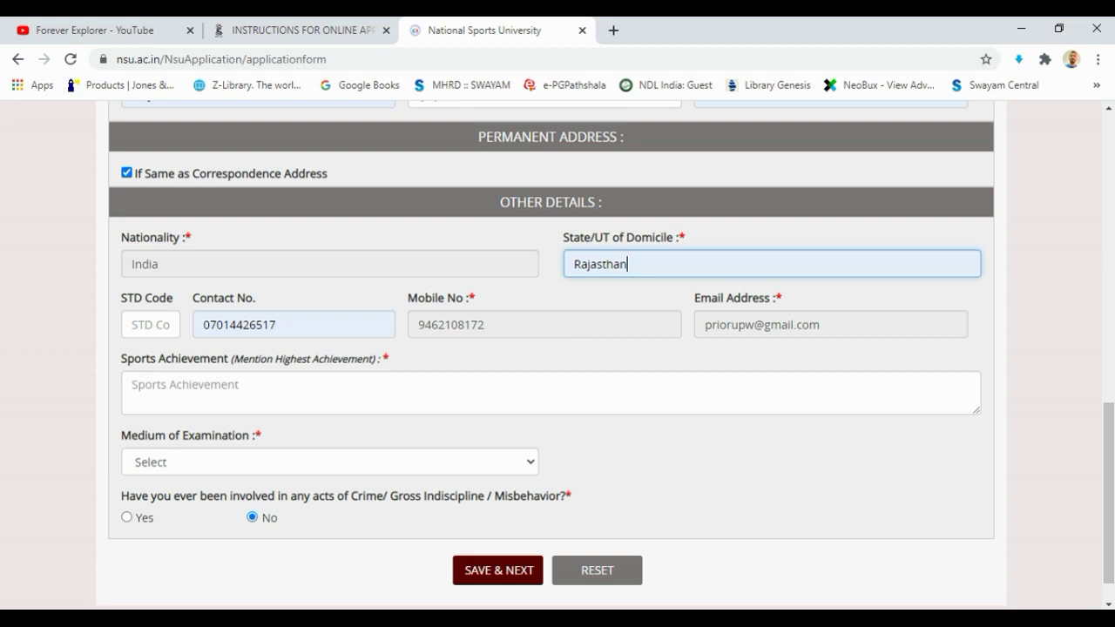
click(132, 385)
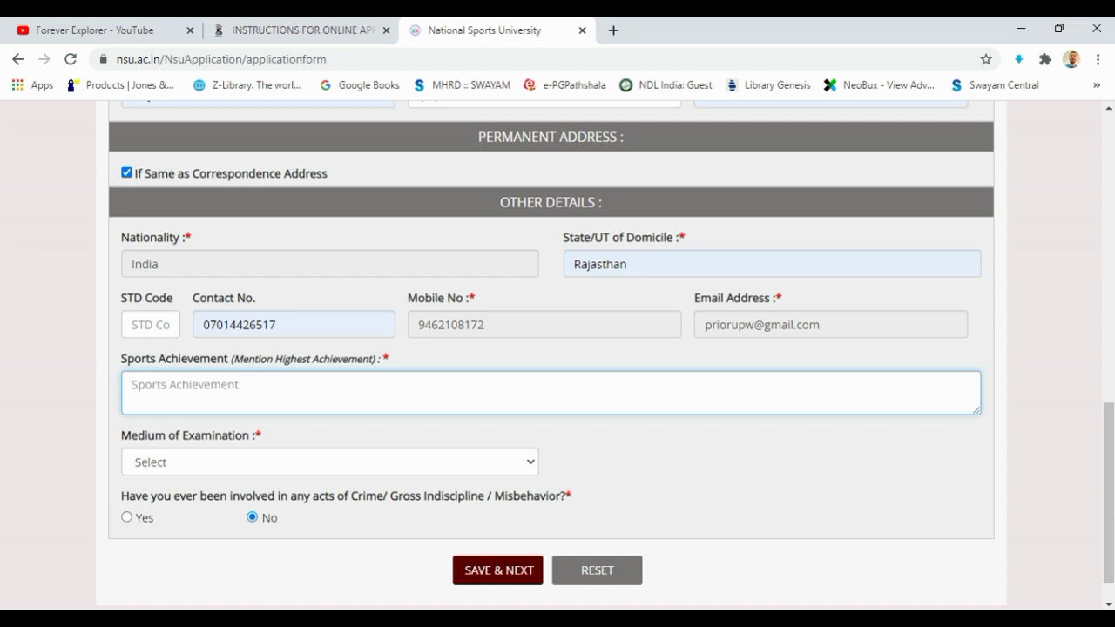
Enter SGFI as the sports achievement and choose English as the examination medium
text(SGFI)
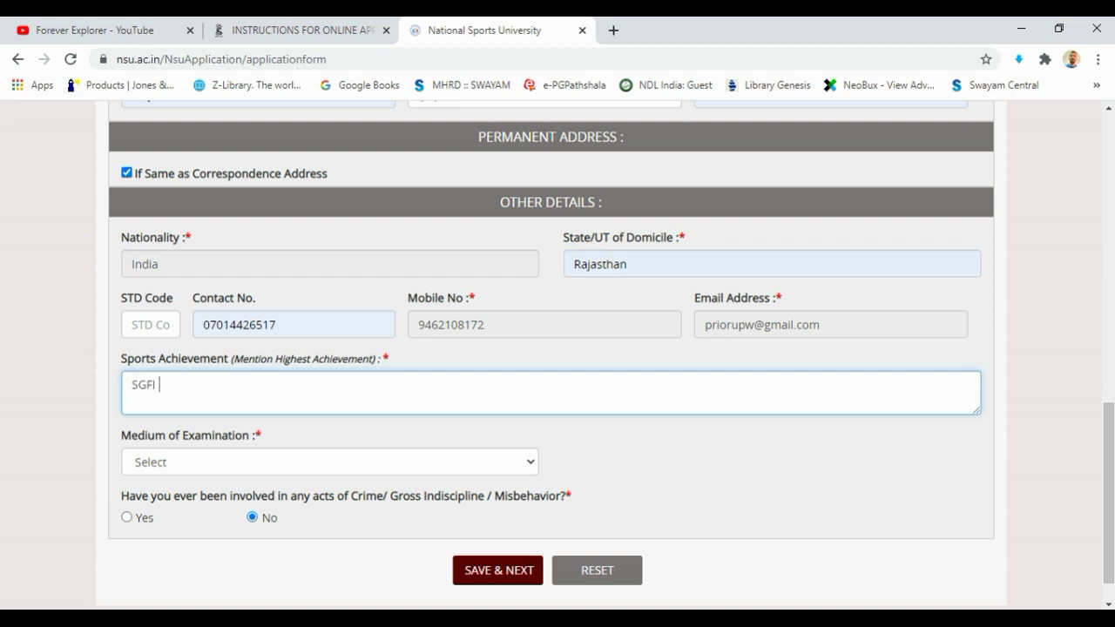
scroll(557, 355, down, 1)
click(329, 422)
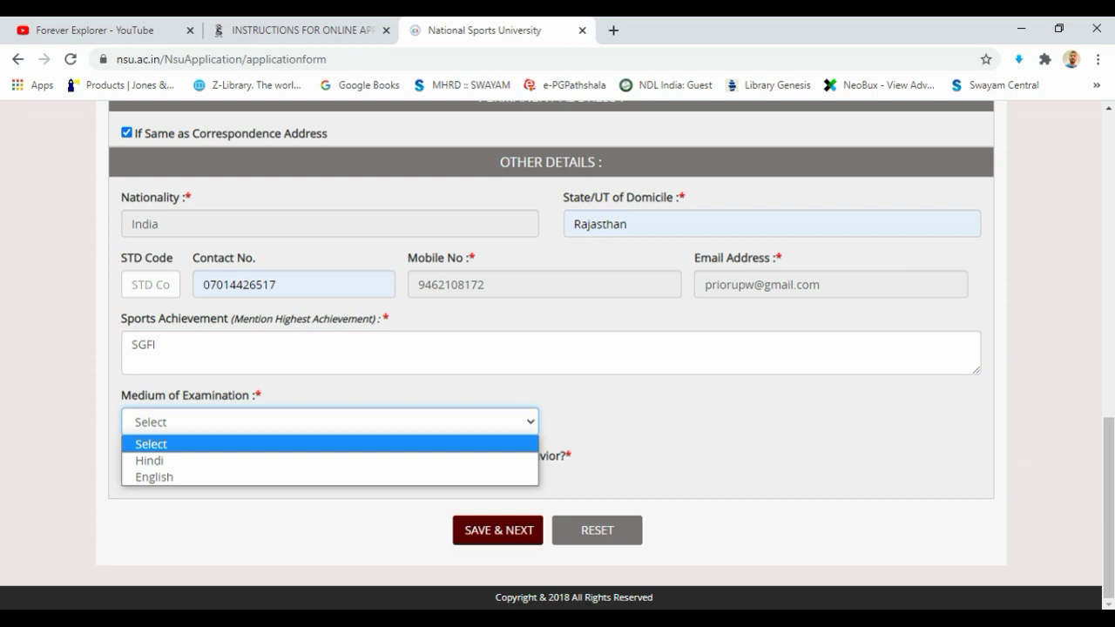
key(Down)
key(Down)
key(Return)
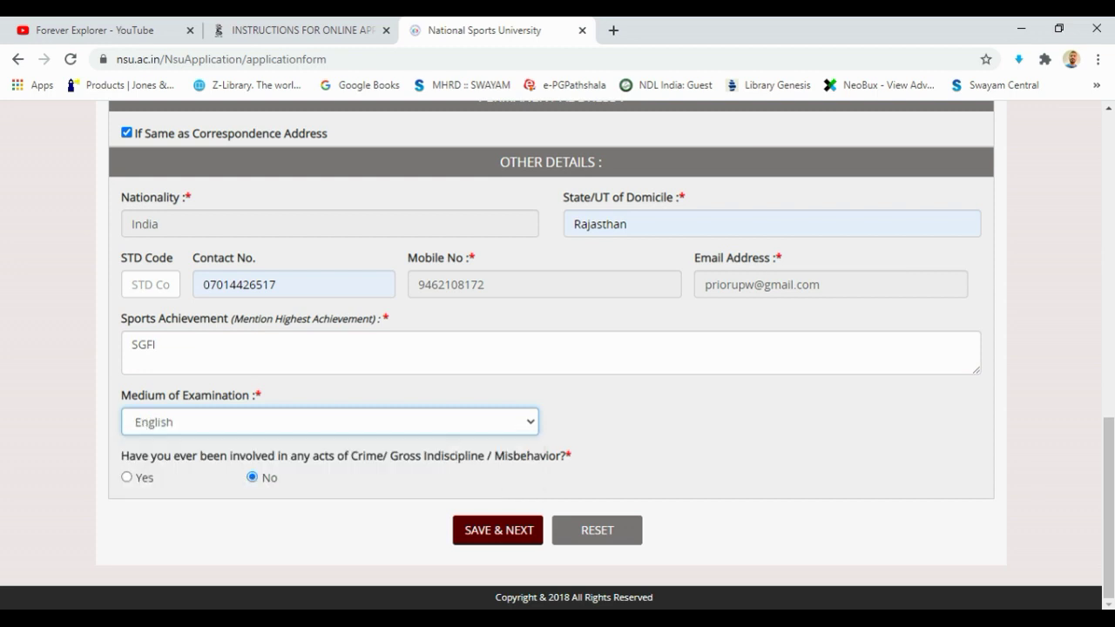
Leave the crime and indiscipline answer at No and save the page with SAVE & NEXT
drag(121, 456, 571, 456)
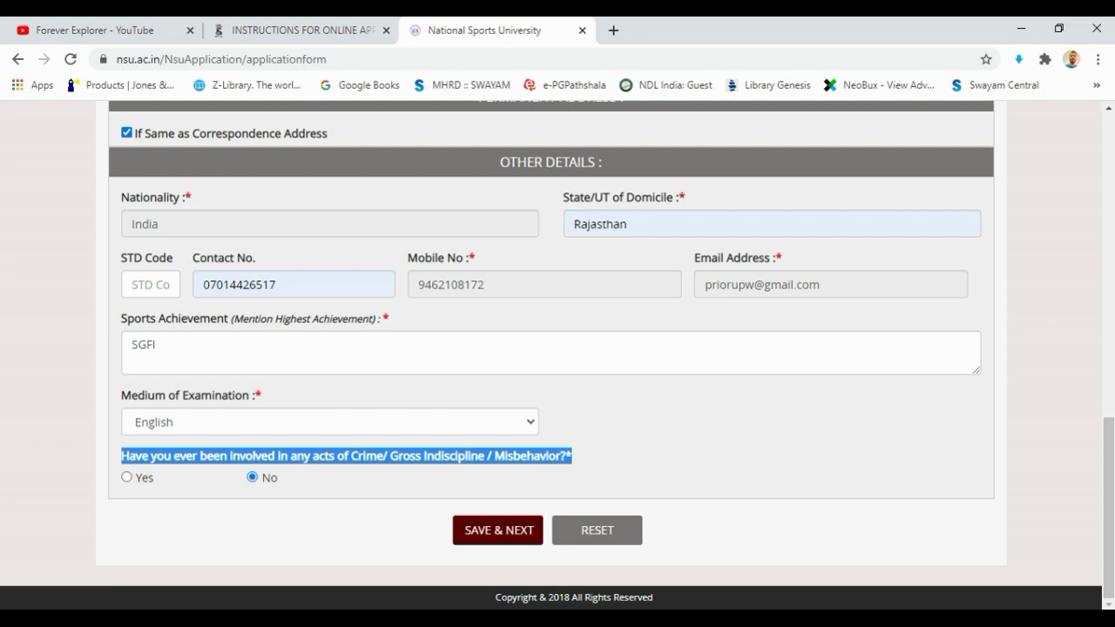
drag(121, 456, 566, 456)
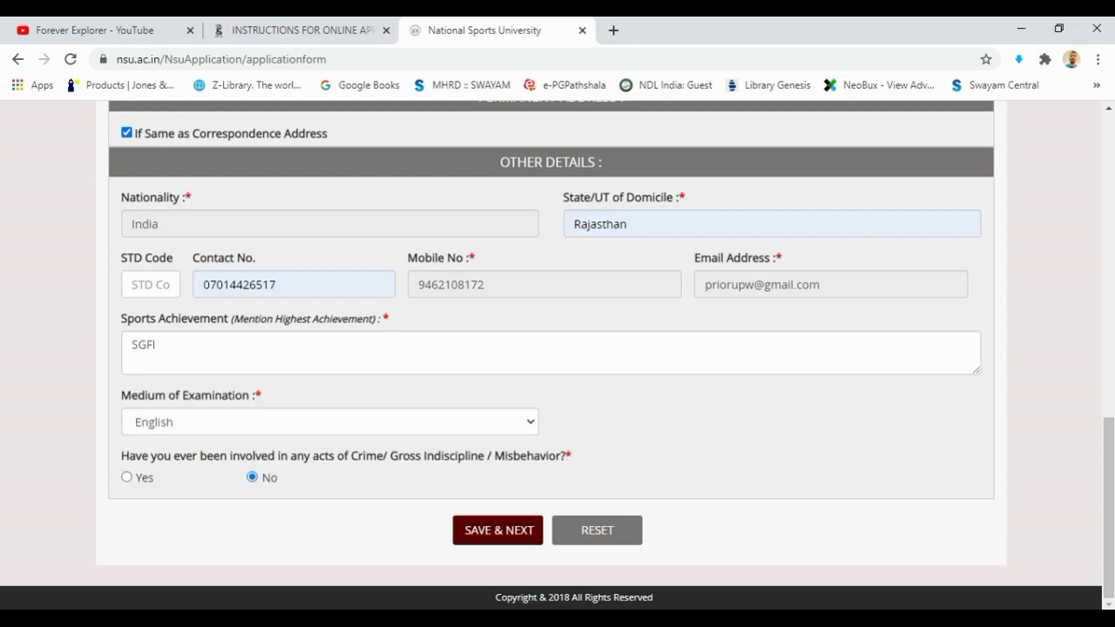
click(127, 477)
click(133, 533)
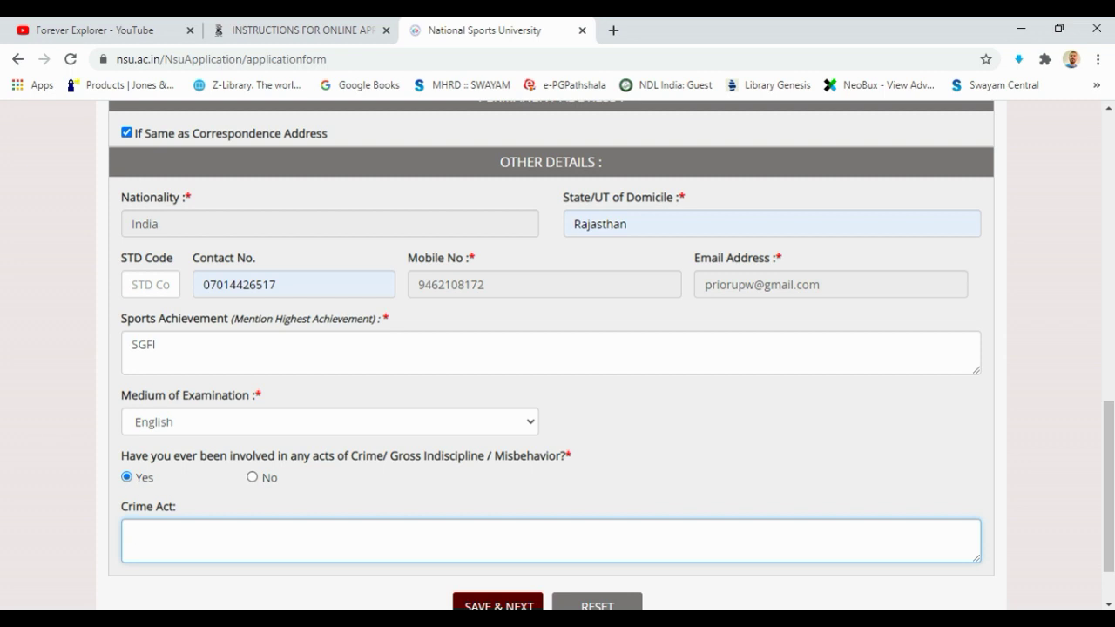
scroll(558, 348, down, 1)
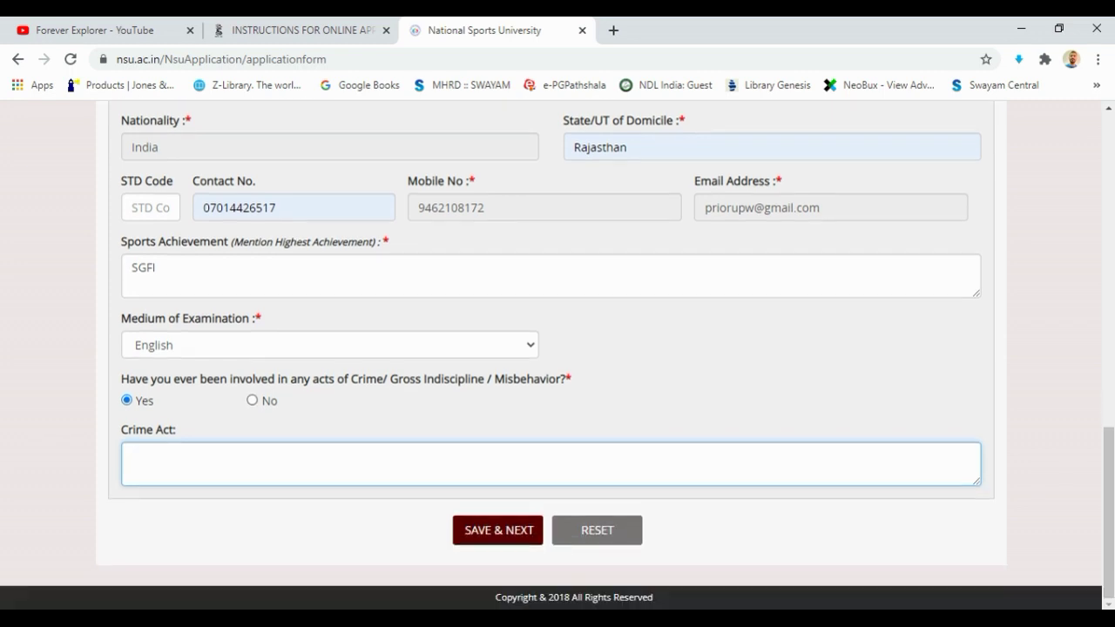
click(252, 400)
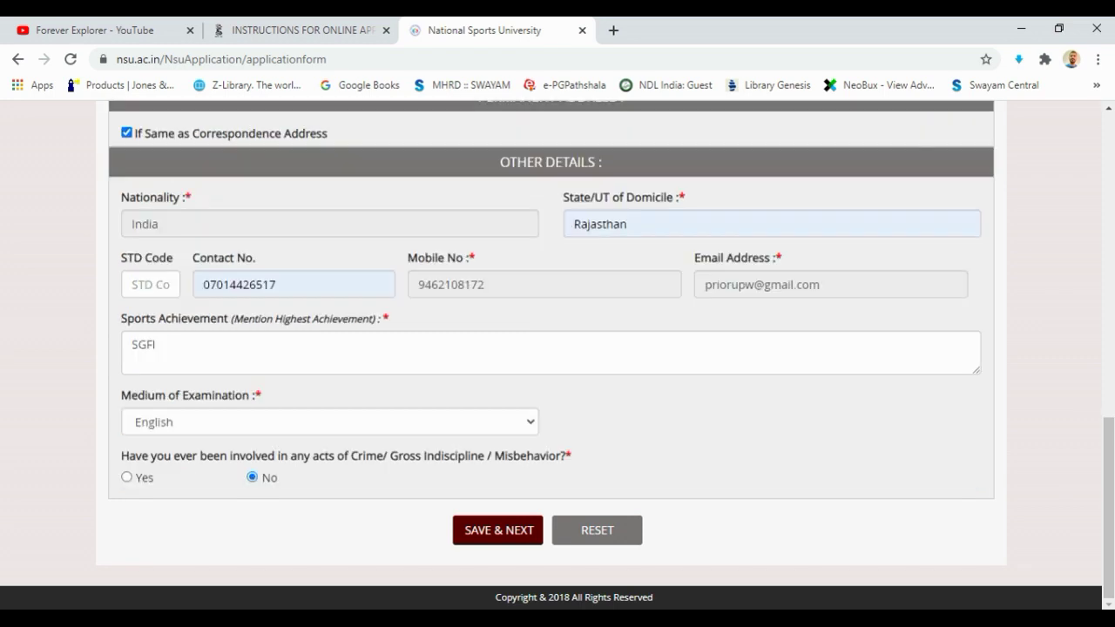
click(498, 530)
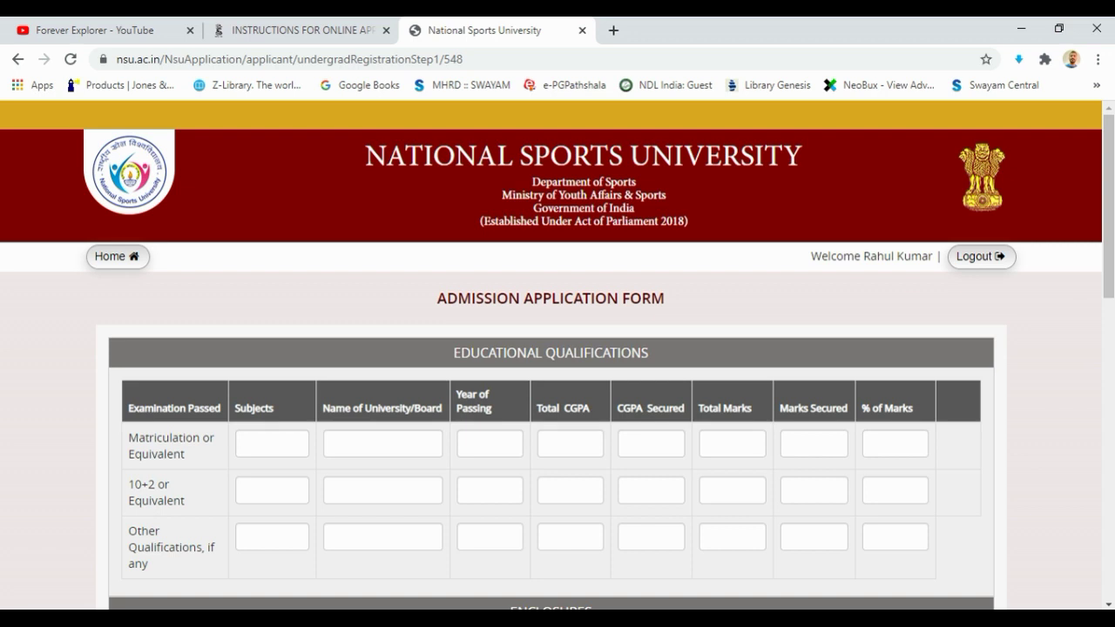
Fill the Matriculation row with subjects GENERAL, board CBSE and year of passing 2018
scroll(558, 349, down, 2)
scroll(557, 349, down, 2)
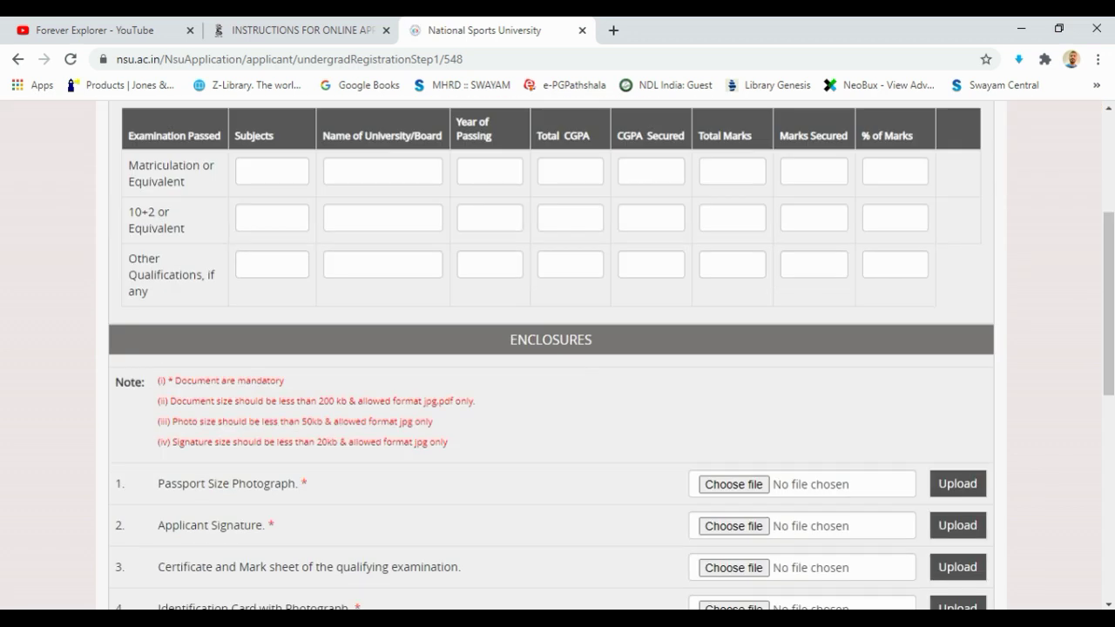
scroll(558, 349, up, 2)
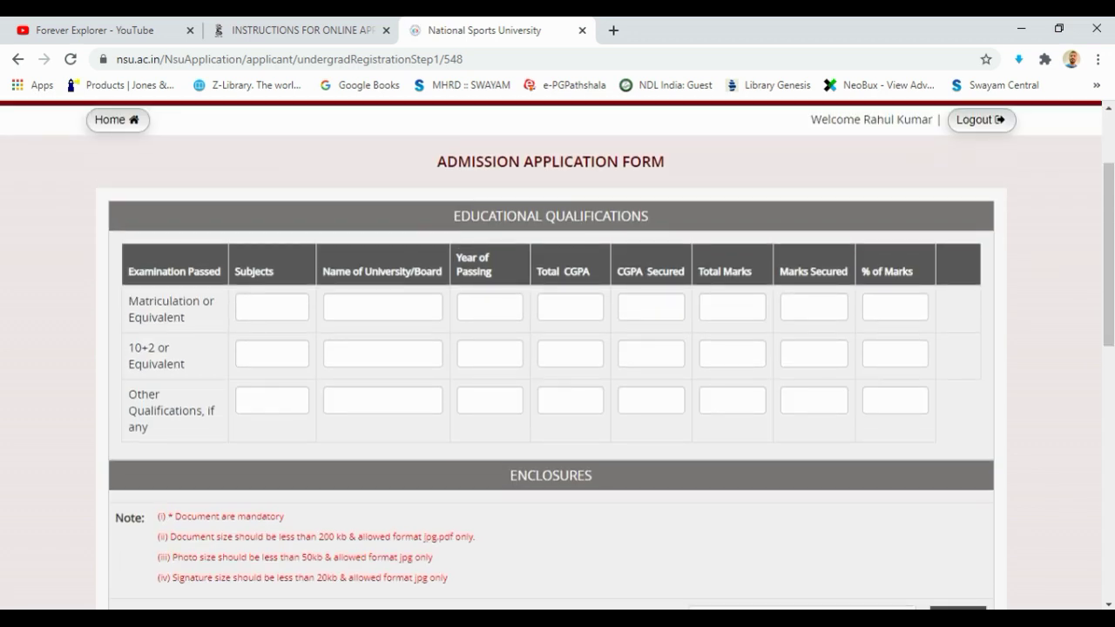
click(271, 307)
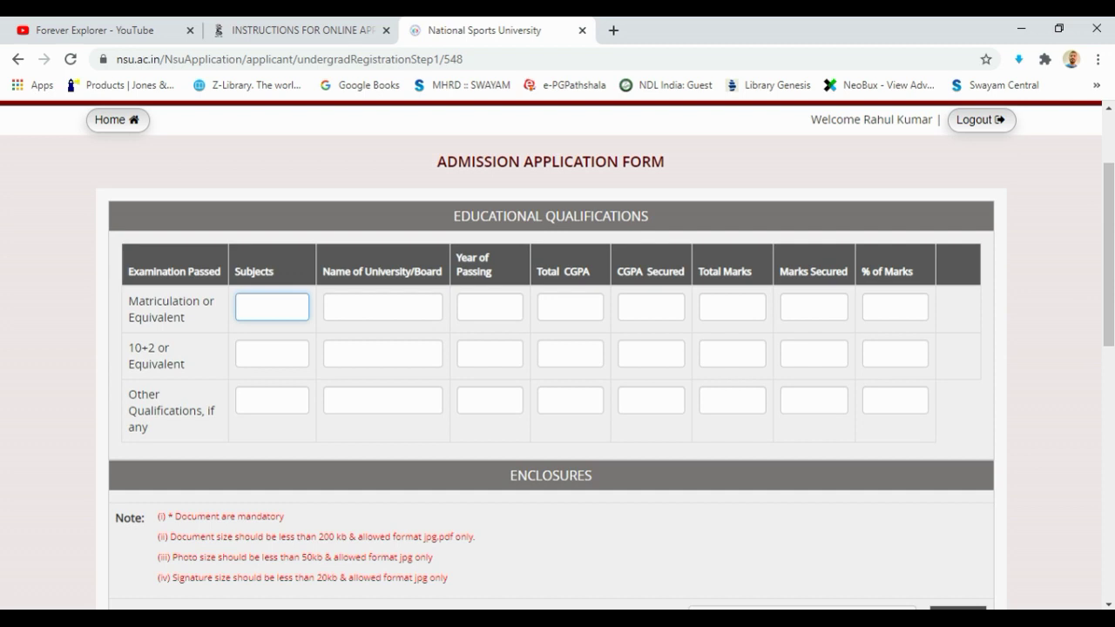
text(GENERAL)
click(383, 307)
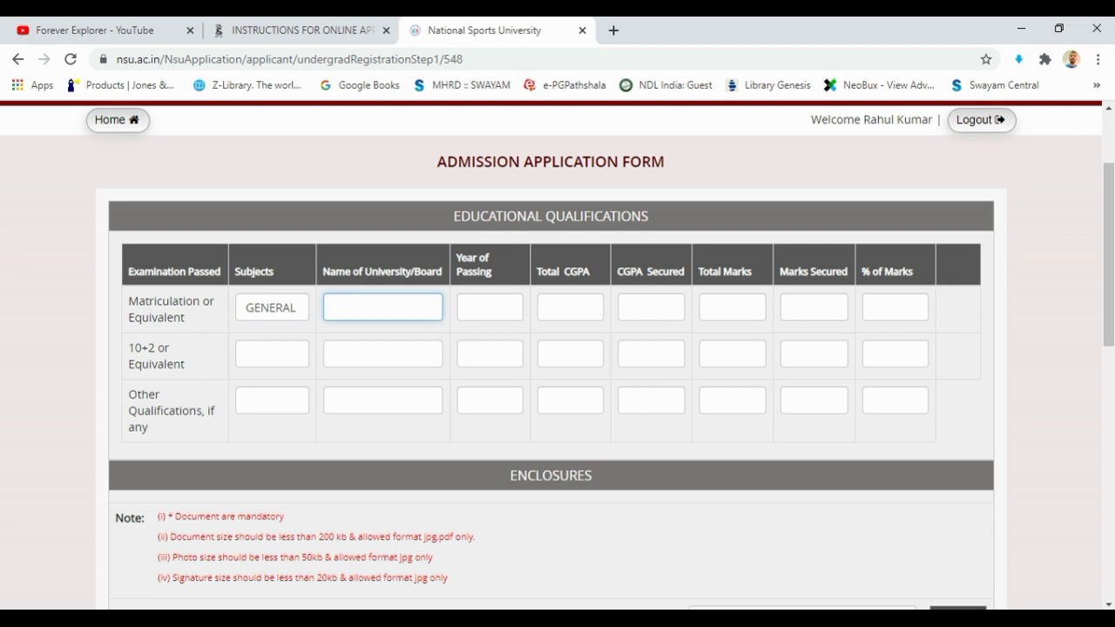
text(cBSE)
key(Tab)
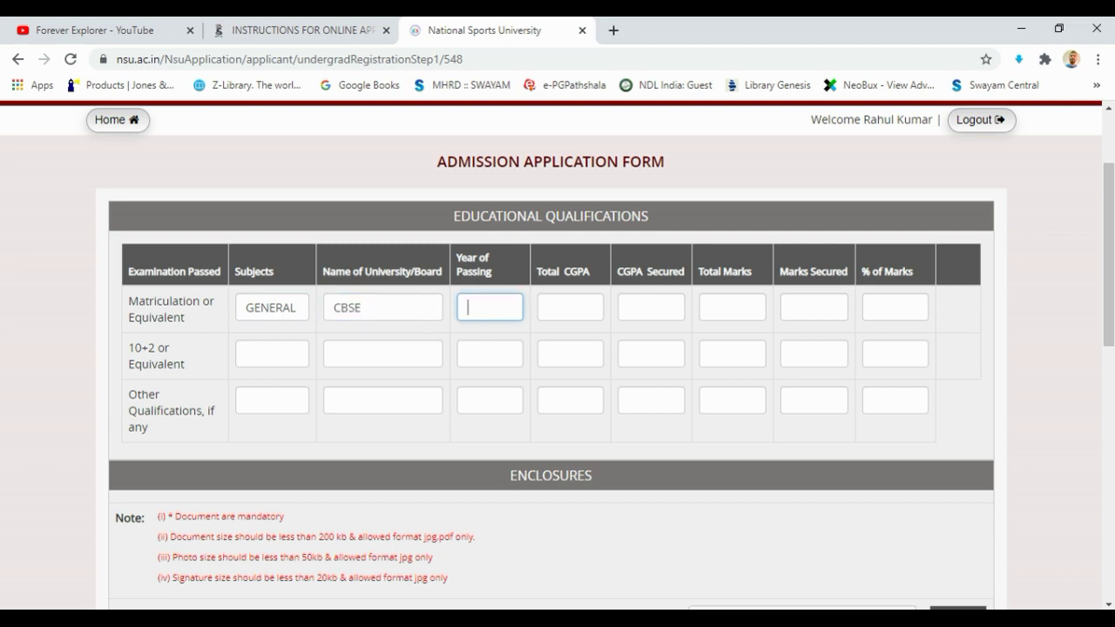
text(2017)
key(BackSpace)
text(8)
key(Tab)
Enter Matriculation CGPA 10, total marks 500 and marks secured 490
text(1)
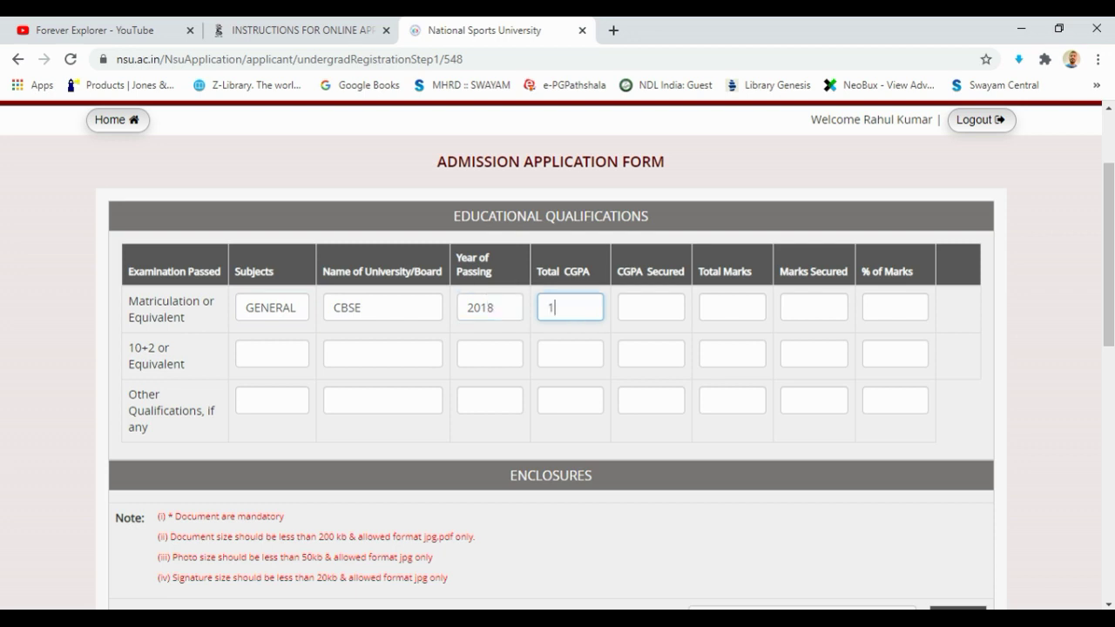
text(0)
key(Tab)
text(10)
key(Tab)
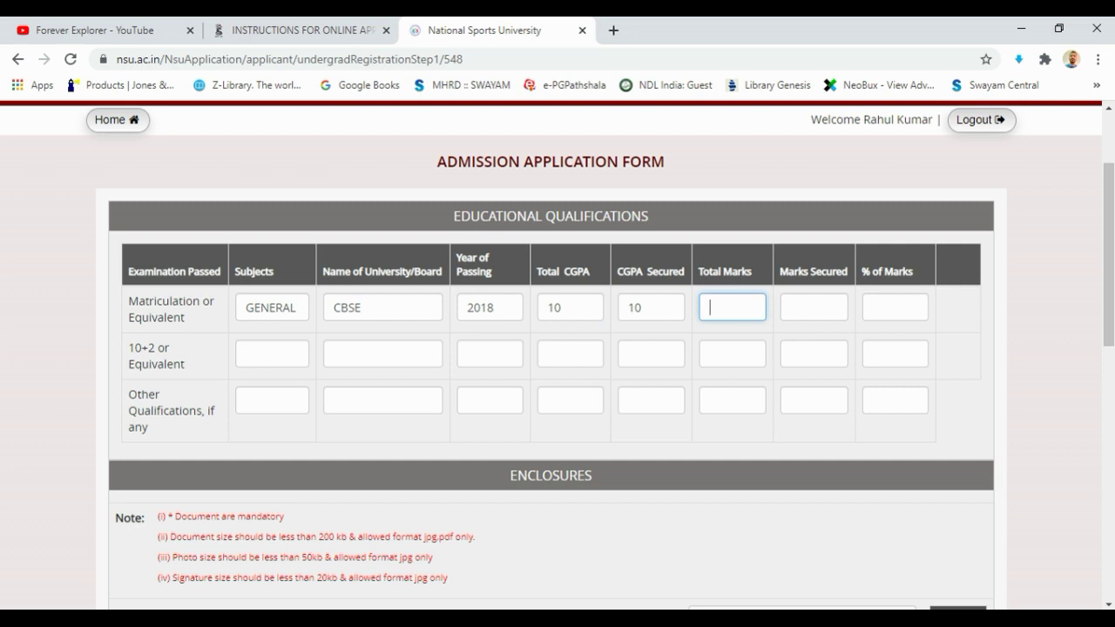
text(500)
key(Tab)
text(495)
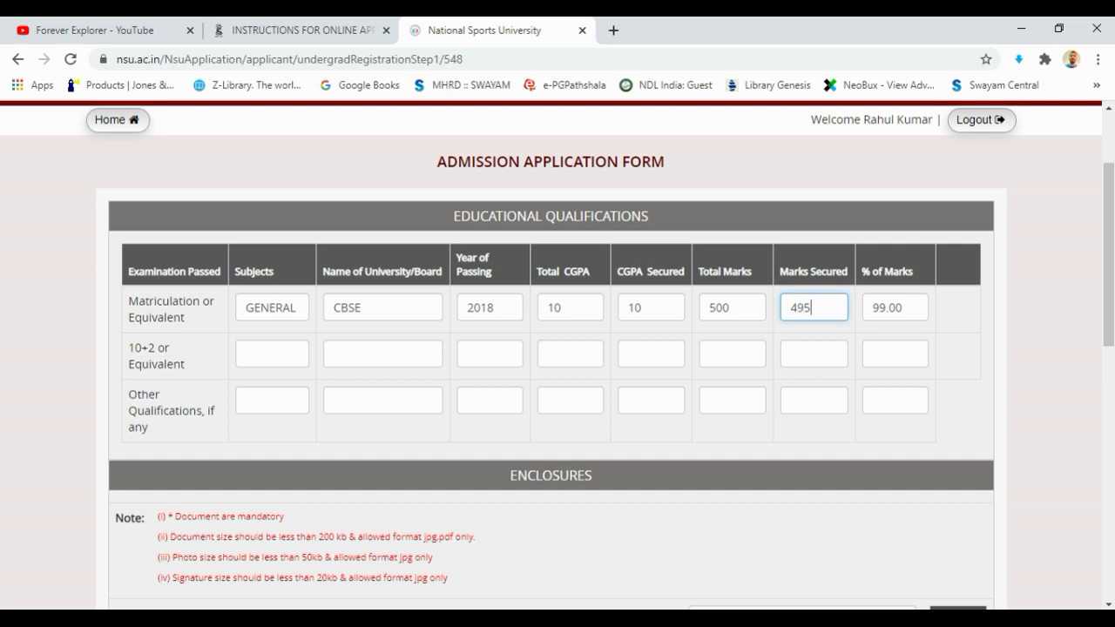
key(Tab)
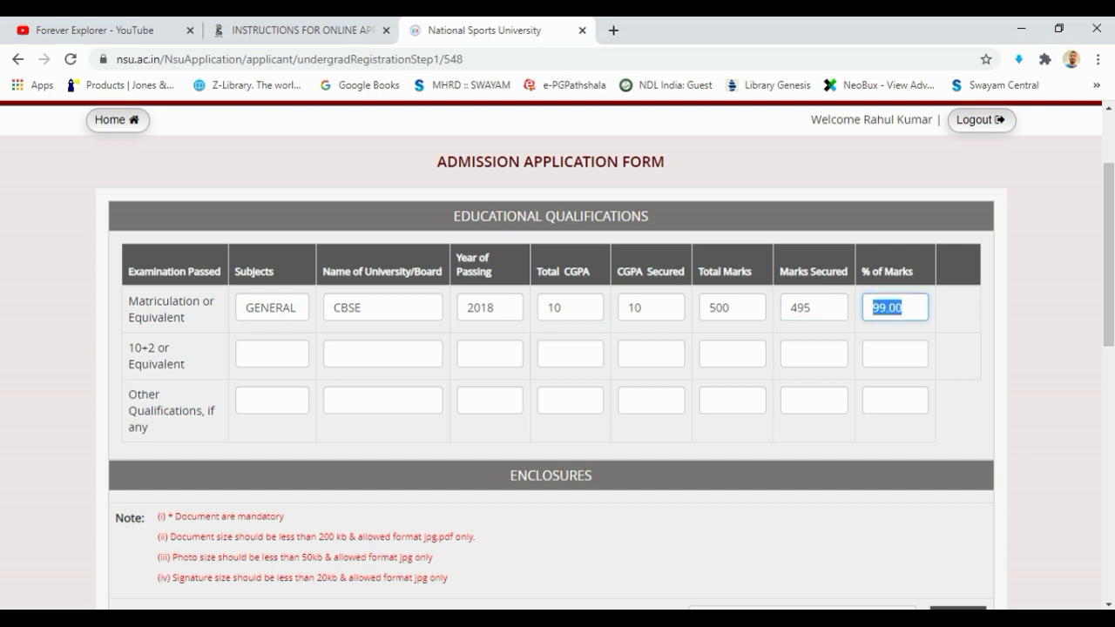
key(shift+Tab)
text(490)
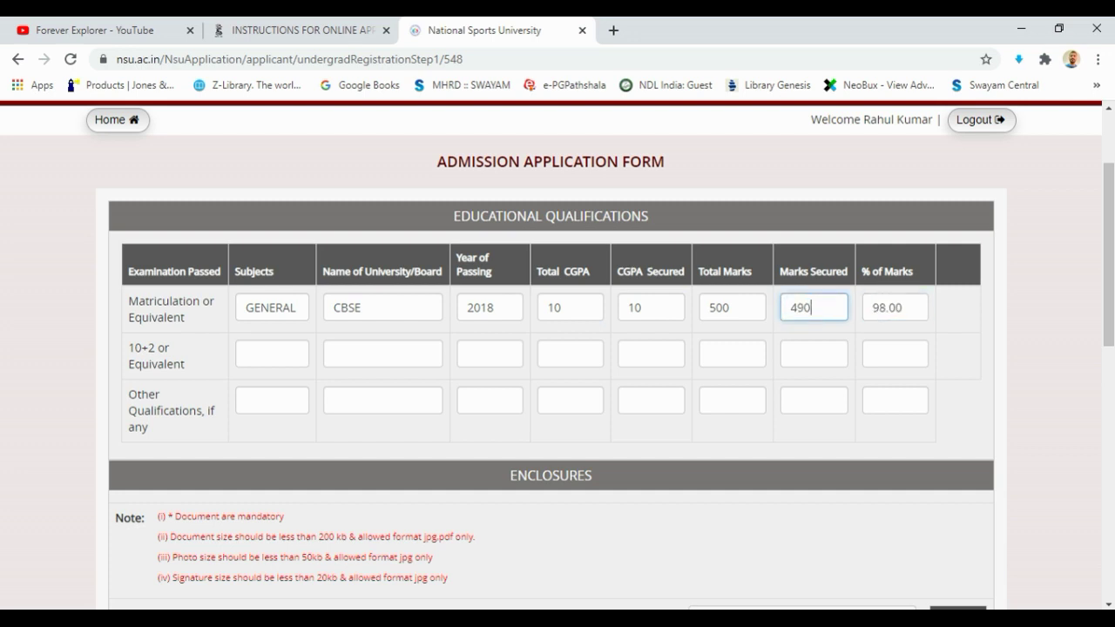
click(272, 354)
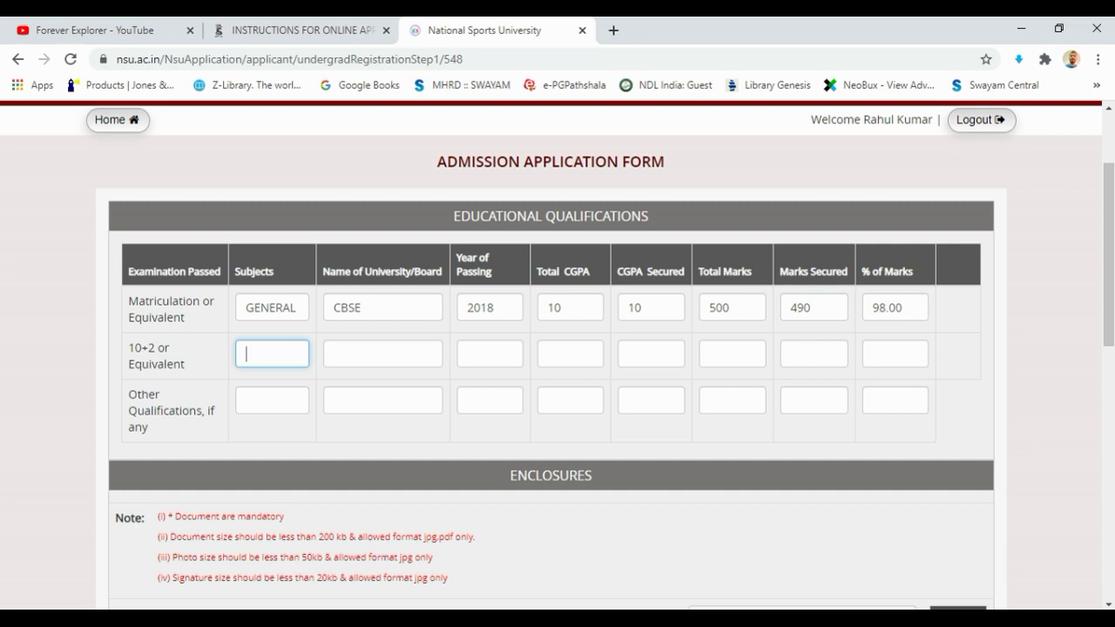
Fill the 10+2 row with subjects PCB, board CBSE and year 2020
text(PCB)
key(BackSpace)
key(BackSpace)
key(BackSpace)
text(ARTS)
key(BackSpace)
key(BackSpace)
key(BackSpace)
key(BackSpace)
text(PCB)
key(Tab)
text(CBS)
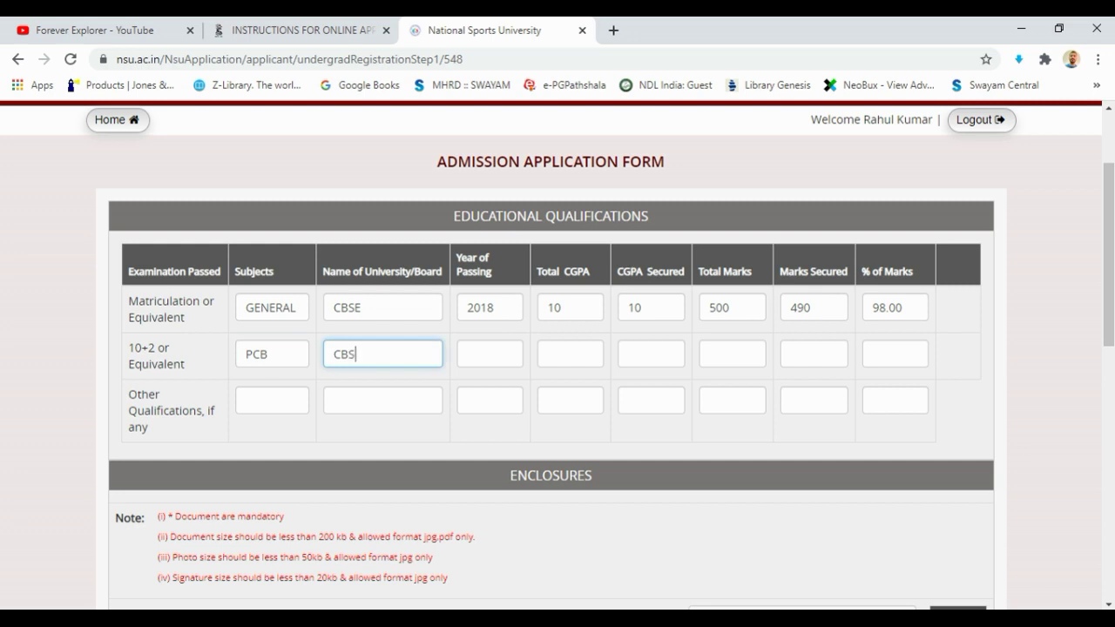
text(E)
key(Tab)
text(2020)
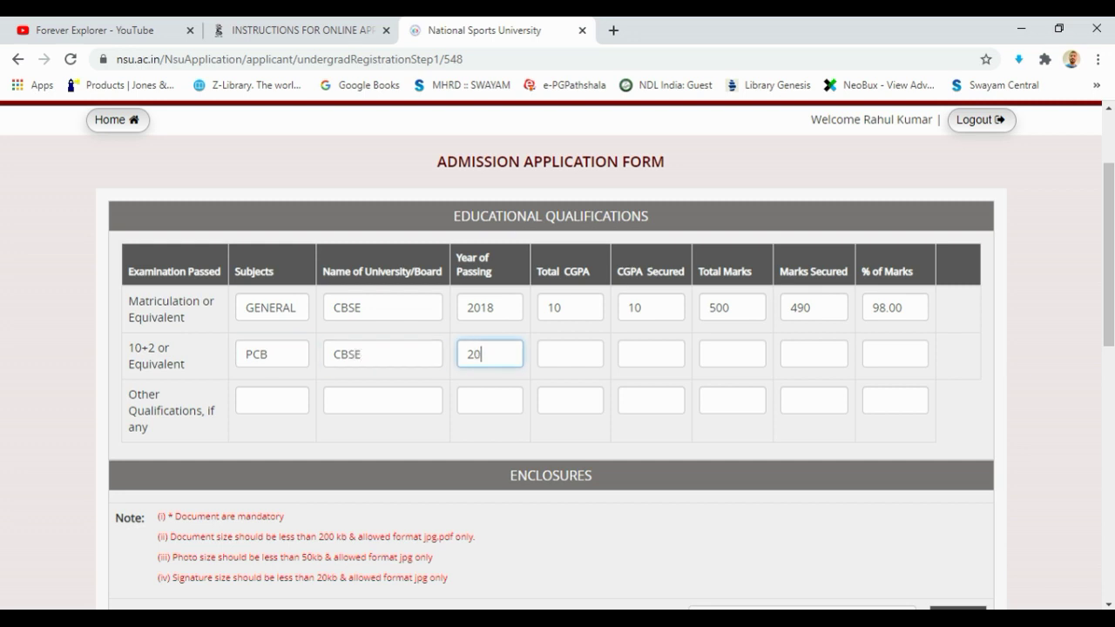
Enter 10+2 total marks 500 and marks secured 440, leaving CGPA empty
key(Tab)
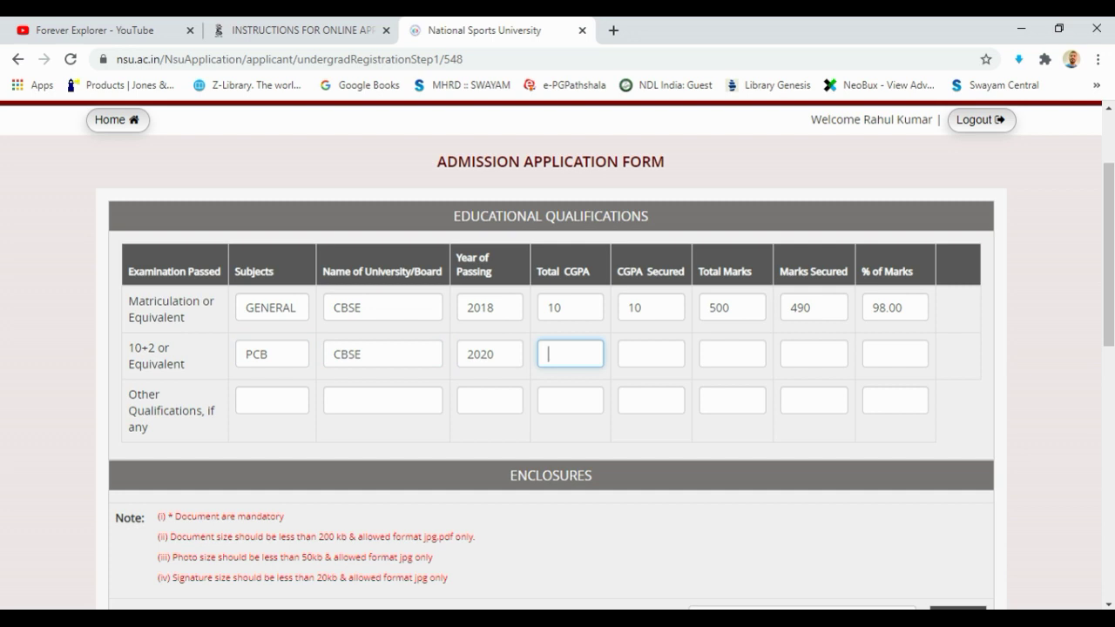
text(1)
key(BackSpace)
key(Tab)
key(Tab)
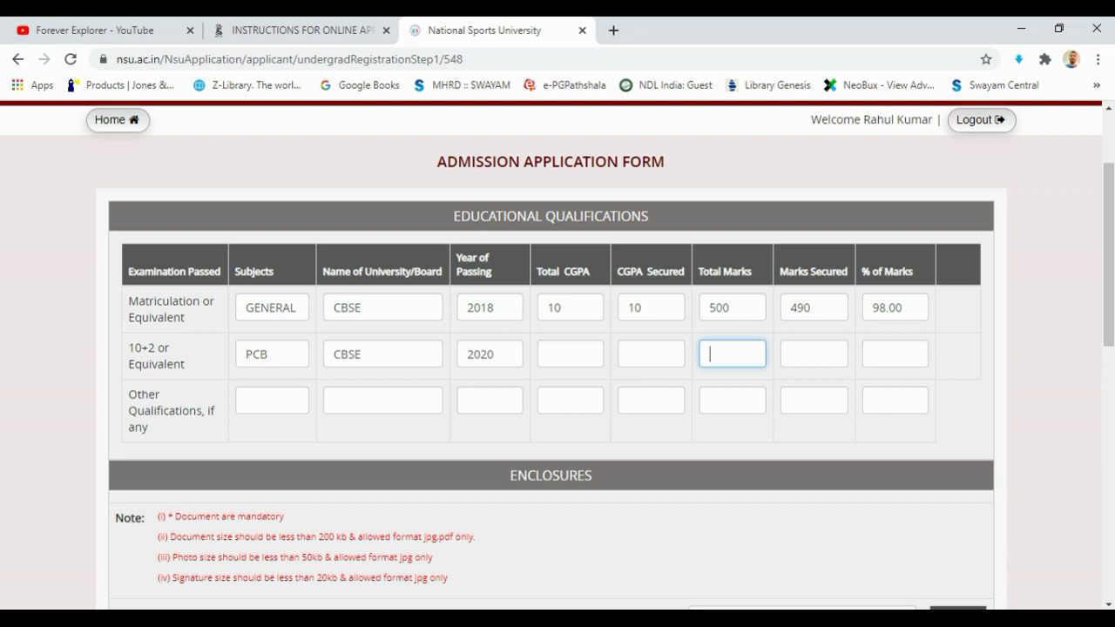
text(440)
key(Tab)
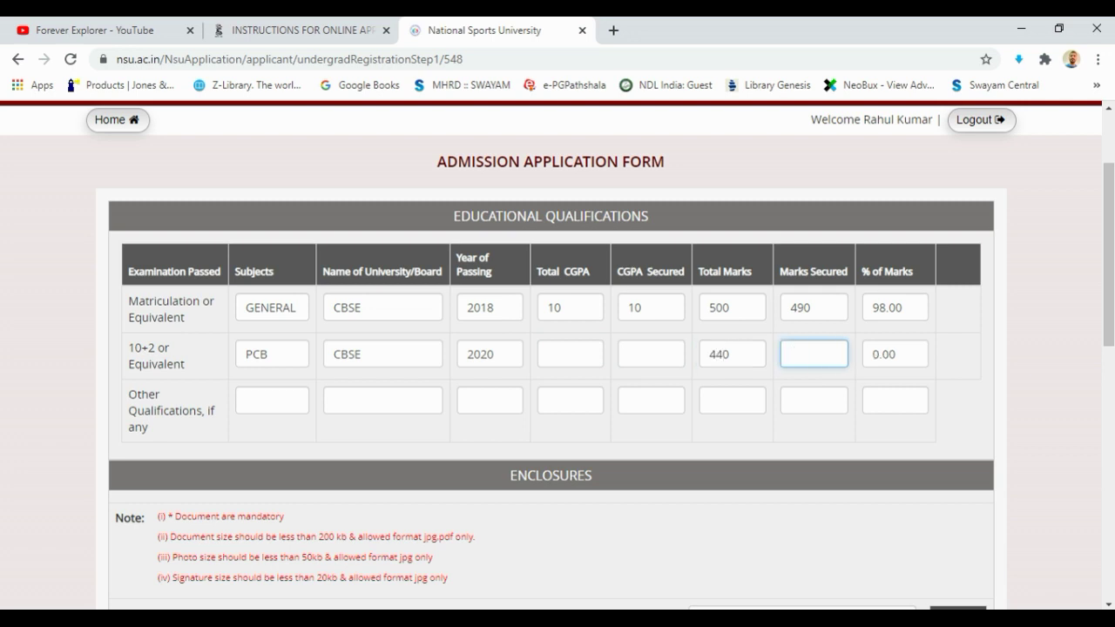
text(5)
key(BackSpace)
text(440)
click(732, 354)
key(BackSpace)
key(BackSpace)
key(BackSpace)
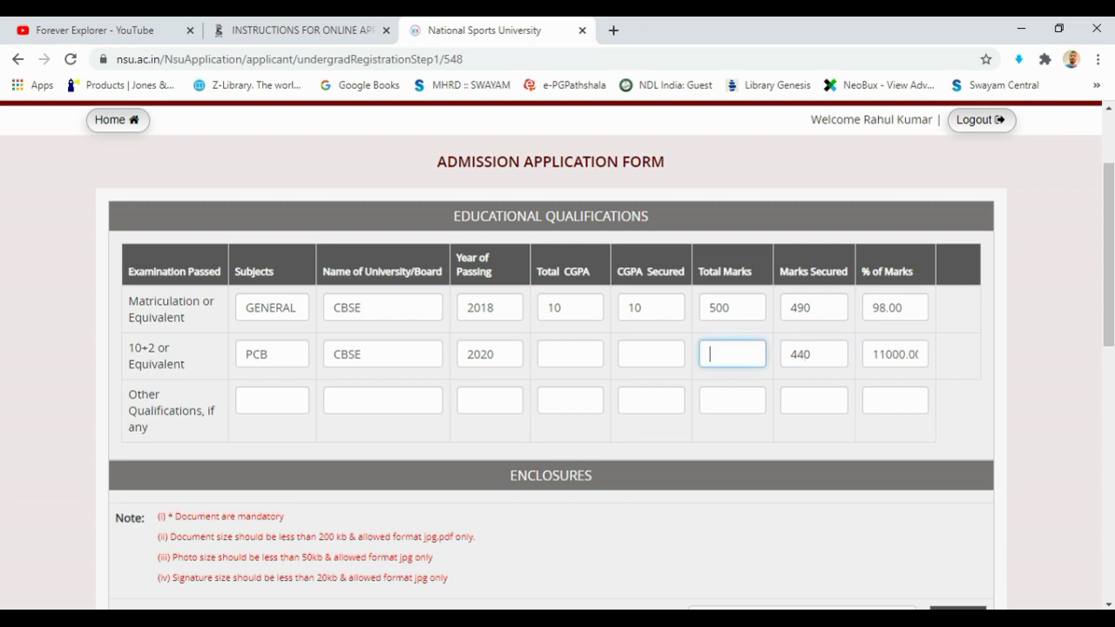
text(500)
Clear the Matriculation marks secured and total marks values
double_click(814, 307)
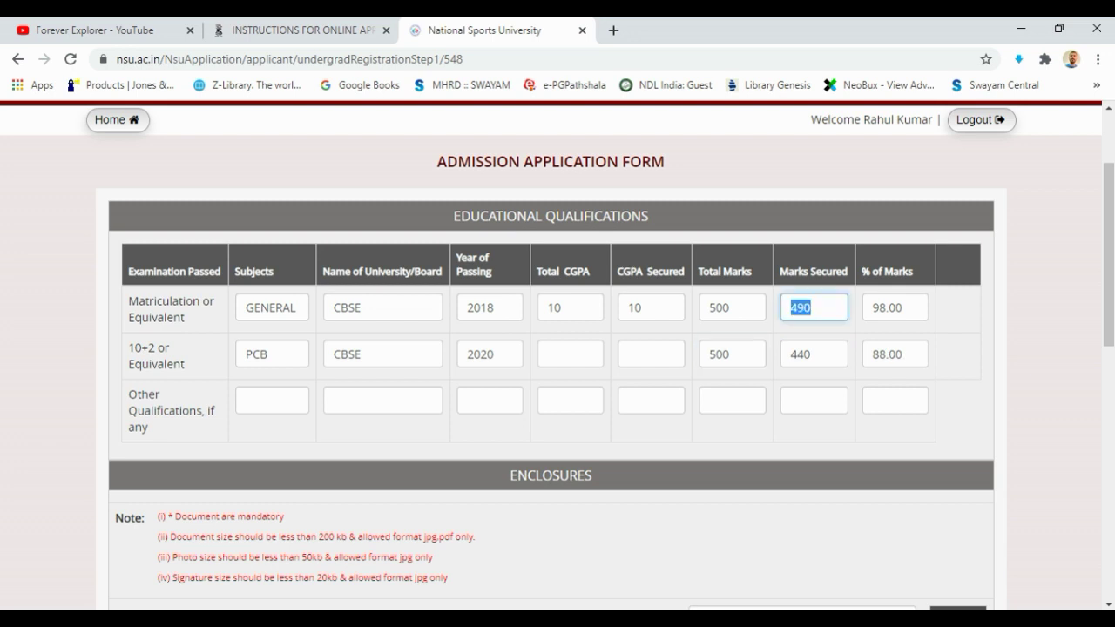
key(BackSpace)
key(shift+Tab)
key(BackSpace)
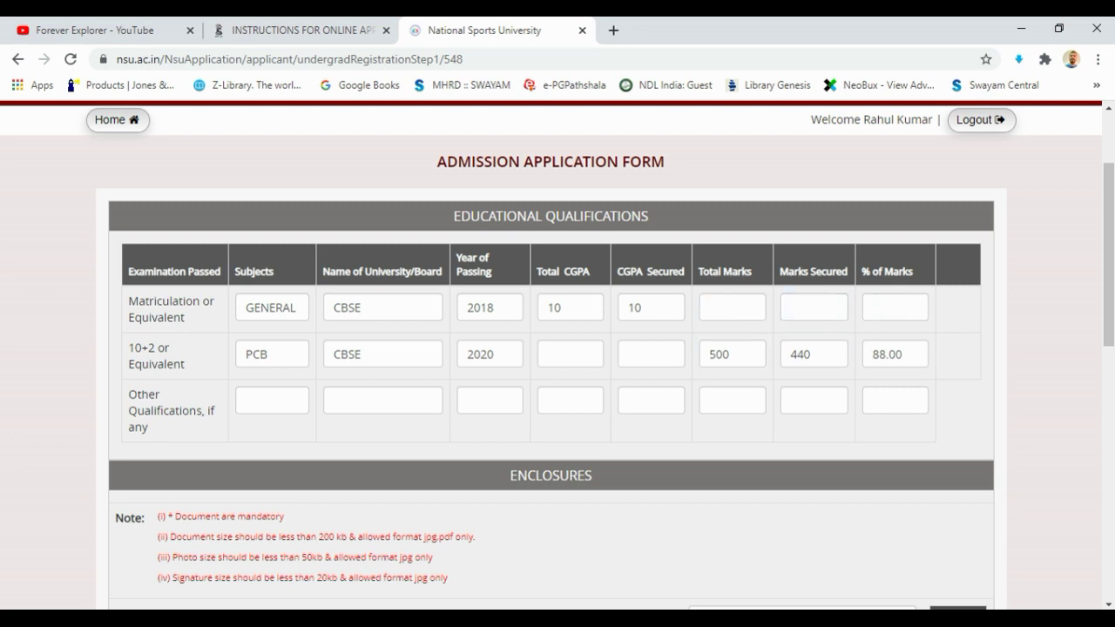
Attach photo (2).jpg as the passport size photograph in enclosure 1
scroll(557, 349, down, 3)
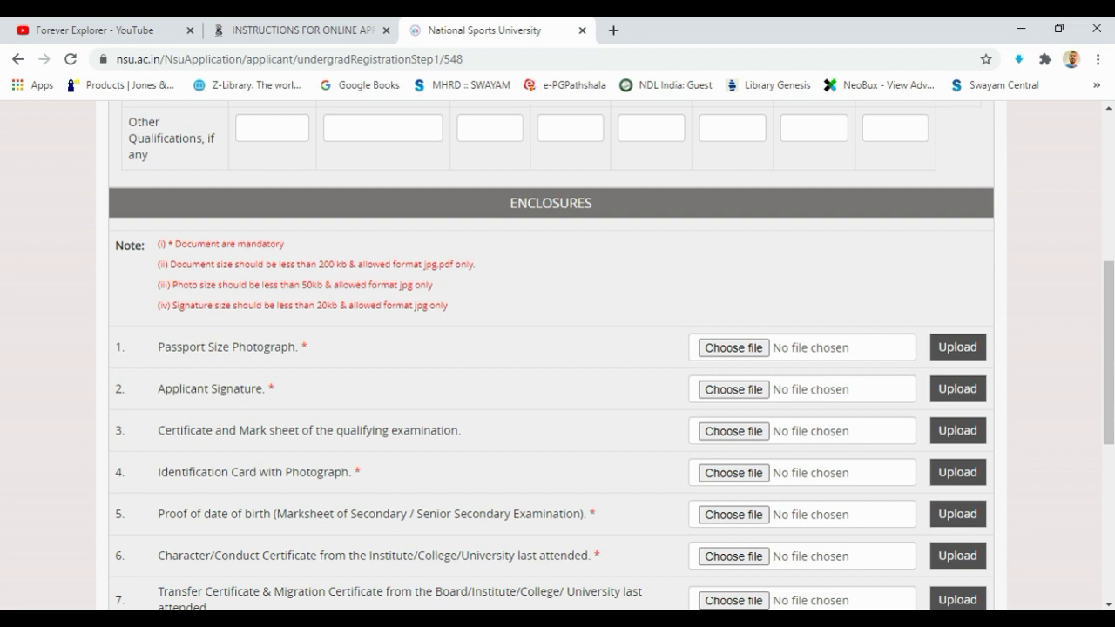
scroll(557, 348, down, 2)
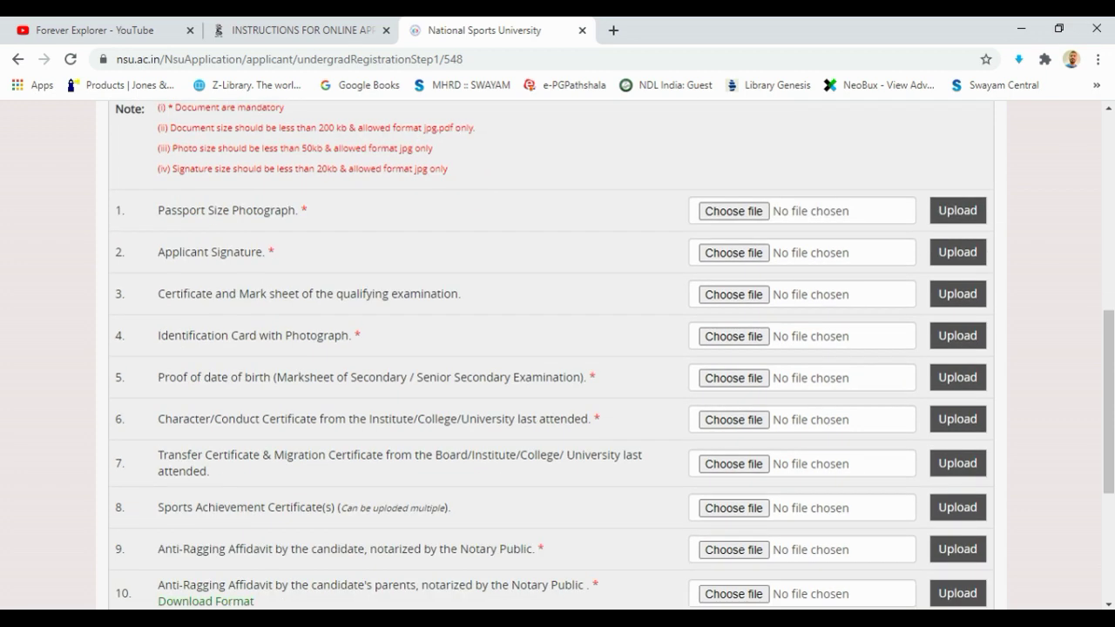
scroll(557, 348, up, 1)
scroll(557, 349, down, 2)
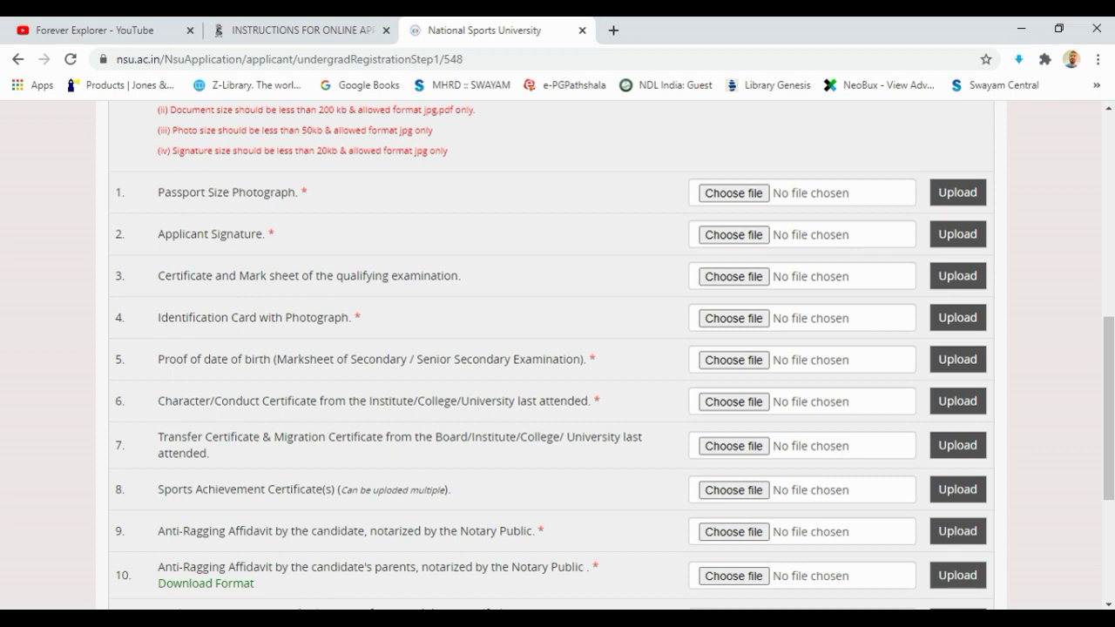
drag(357, 119, 118, 170)
scroll(558, 348, down, 2)
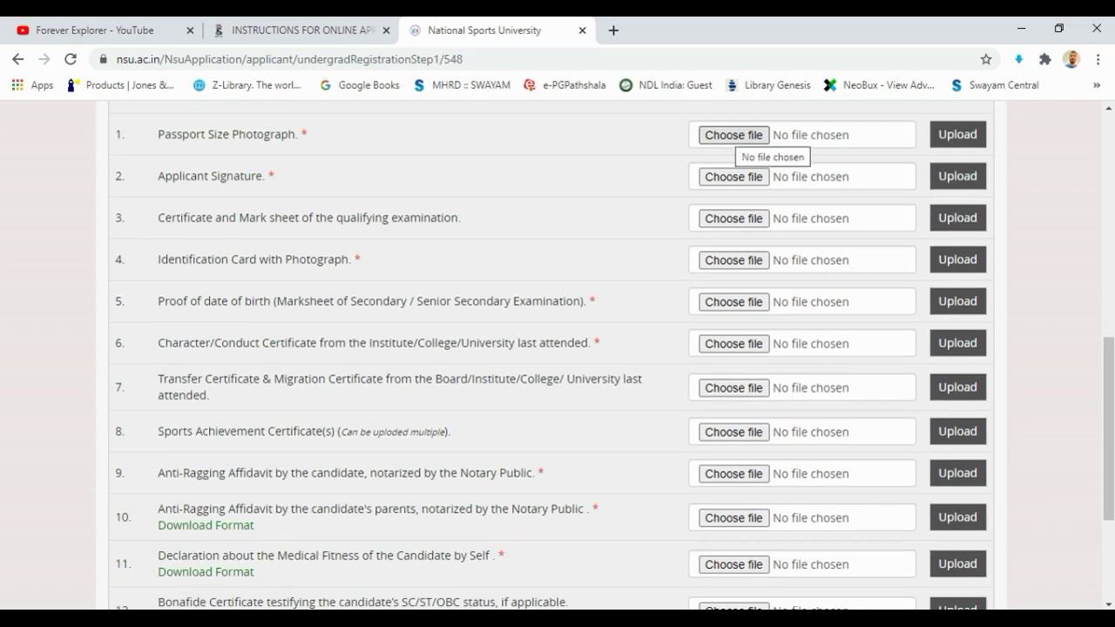
click(733, 135)
scroll(287, 174, down, 3)
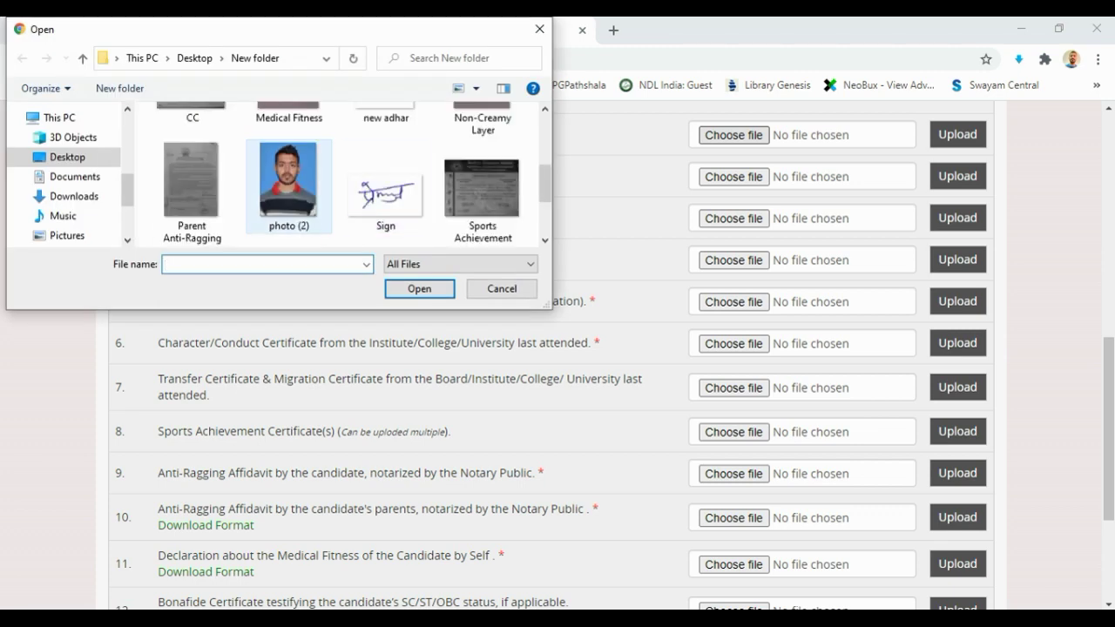
click(286, 187)
click(421, 289)
Attach Sign.jpg as the signature and 12 marksheet.jpg as the qualifying exam marksheet
click(733, 177)
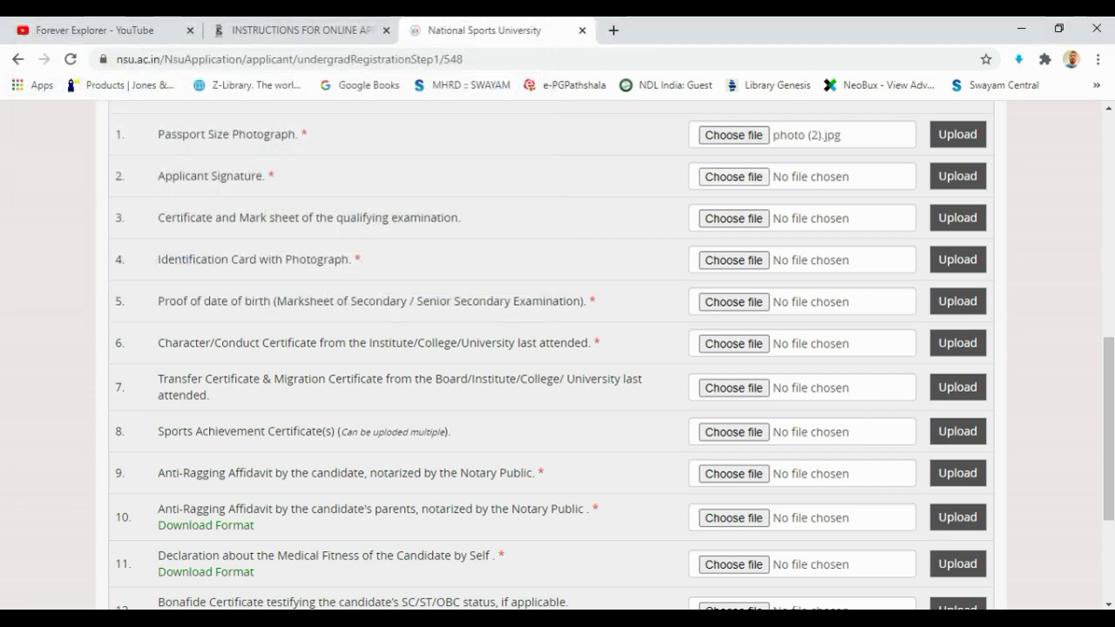
scroll(386, 122, up, 1)
click(385, 148)
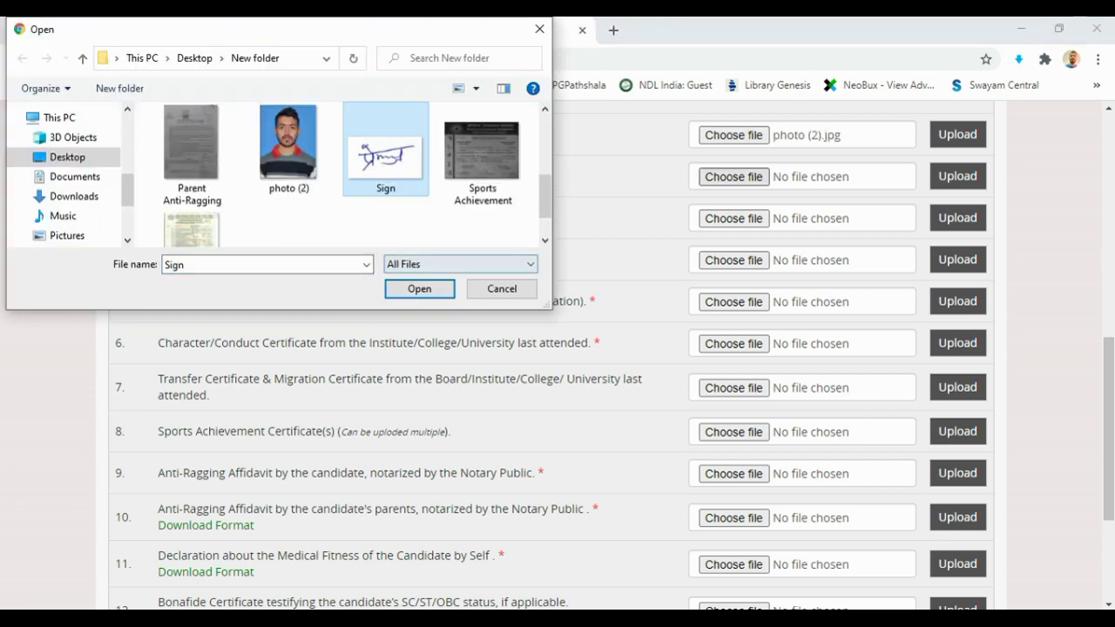
click(419, 288)
click(733, 218)
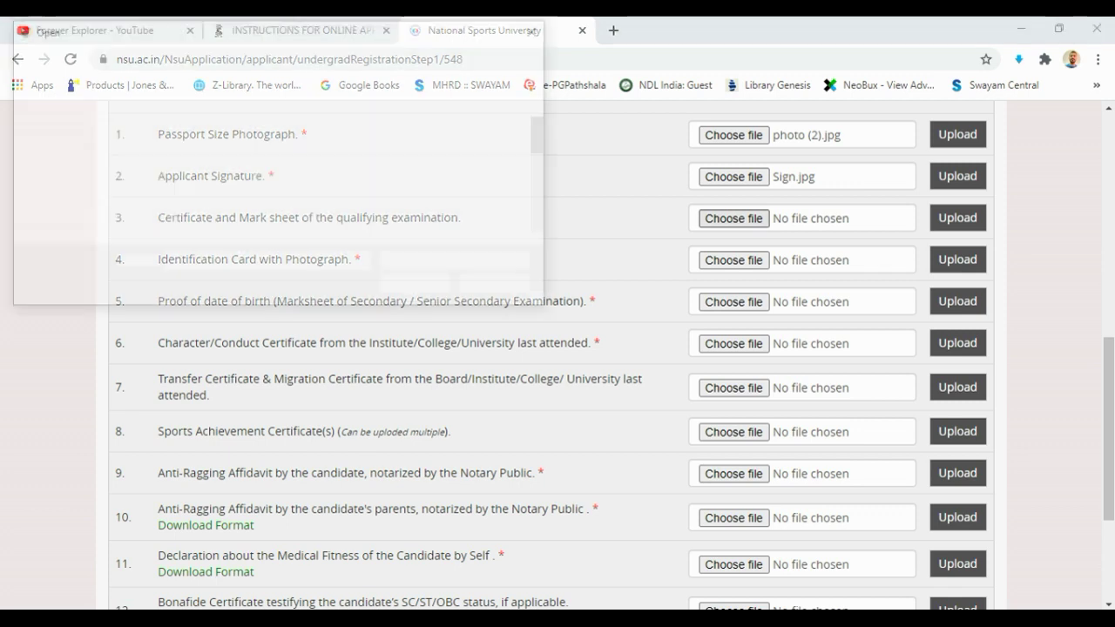
click(287, 148)
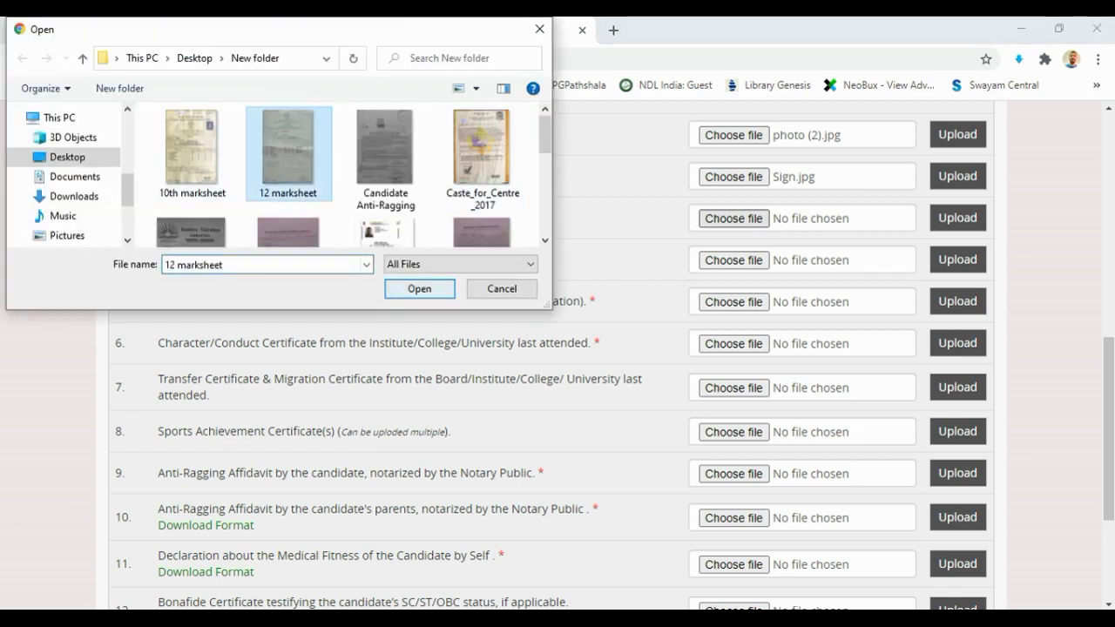
click(419, 288)
Attach new adhar.jpg as the ID card and 10th marksheet.jpg as date-of-birth proof
click(733, 260)
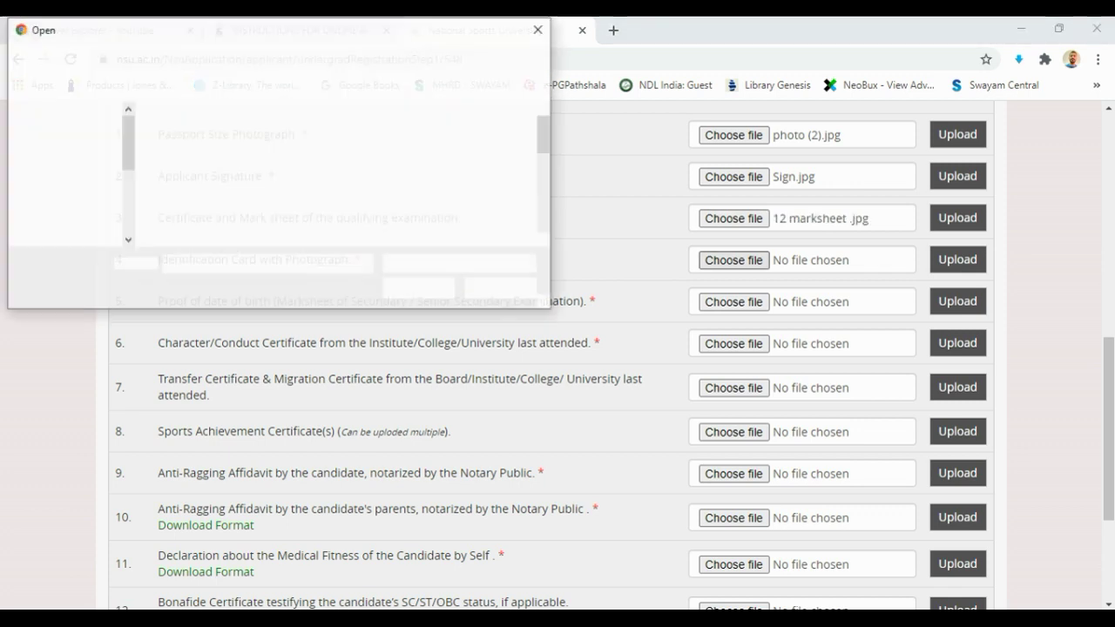
scroll(348, 174, down, 4)
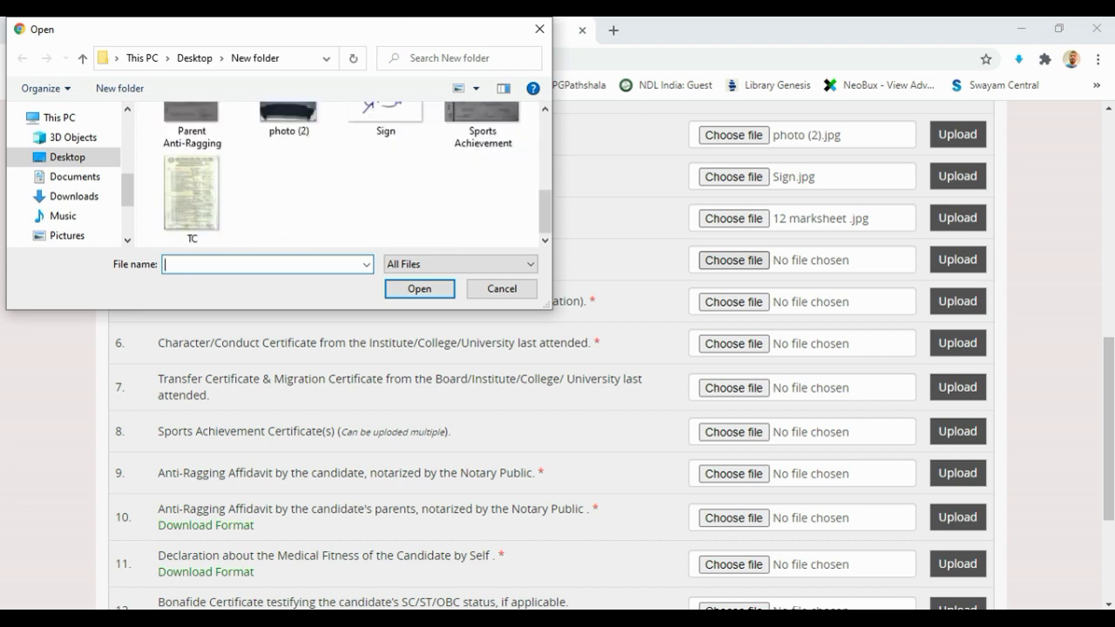
scroll(349, 174, up, 4)
scroll(340, 174, down, 2)
click(386, 193)
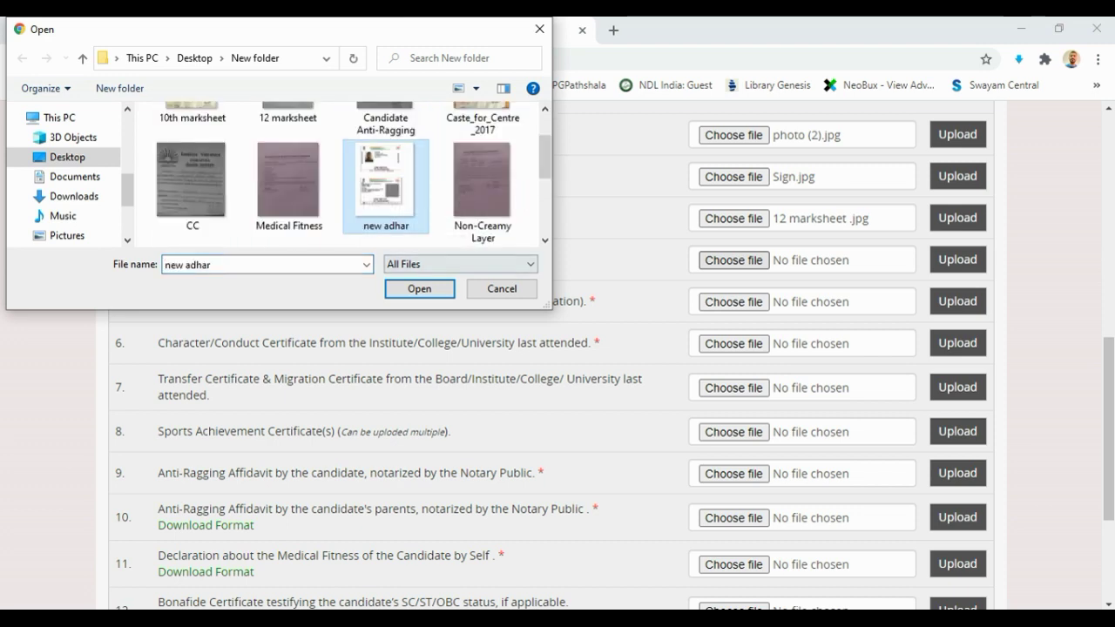
click(419, 288)
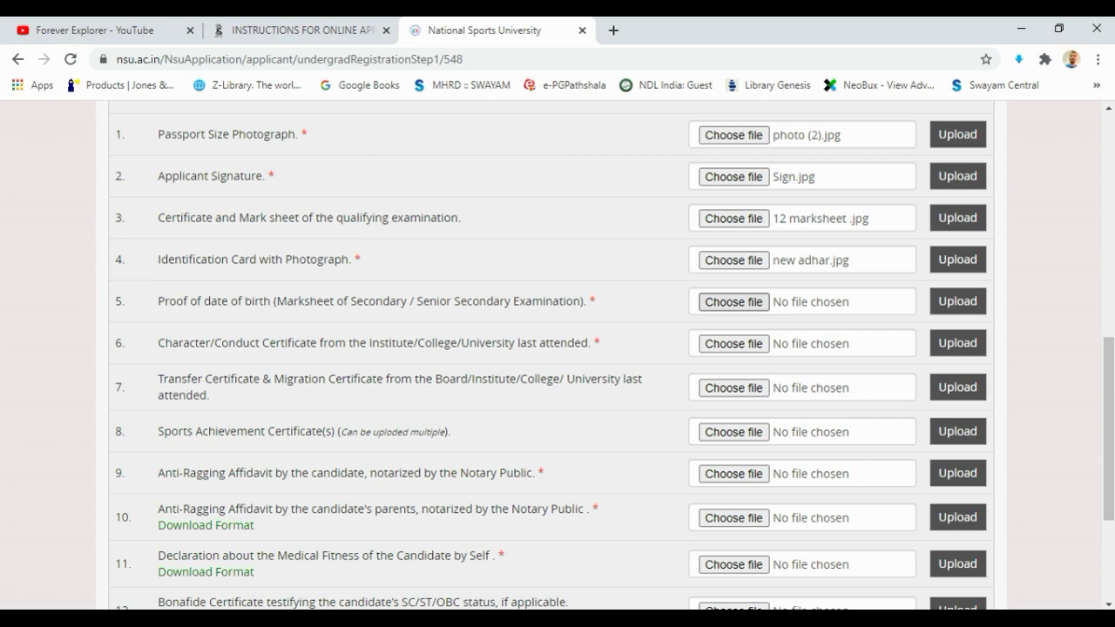
click(733, 301)
click(419, 288)
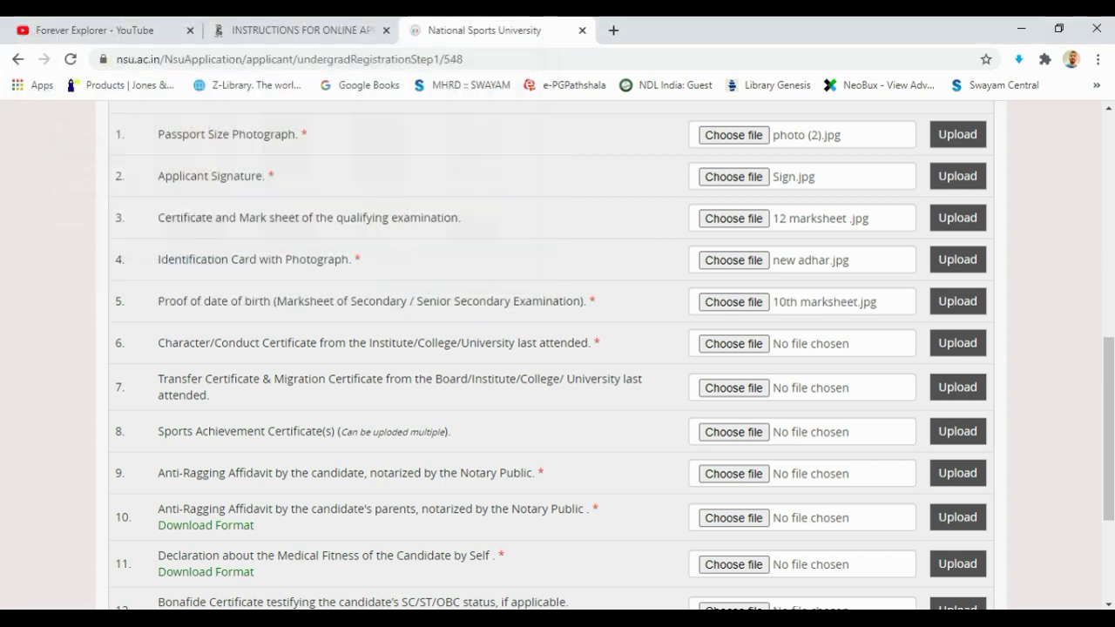
scroll(740, 217, down, 2)
click(733, 208)
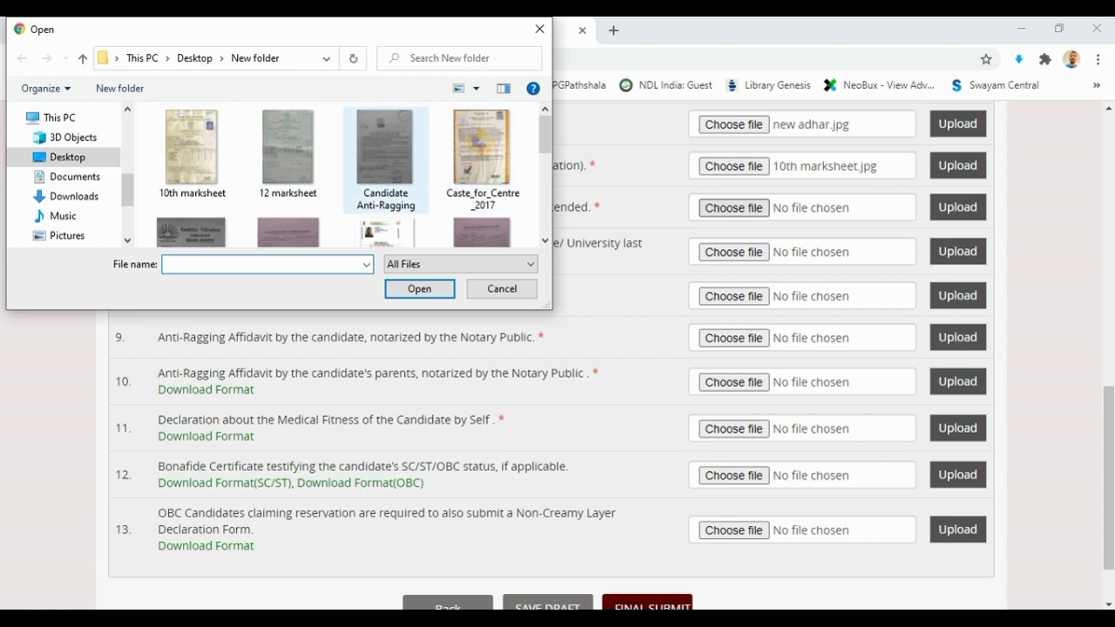
scroll(340, 174, down, 1)
Attach CC.jpg as the conduct certificate and Sports Achievement.jpg to enclosure 8
click(191, 187)
click(418, 288)
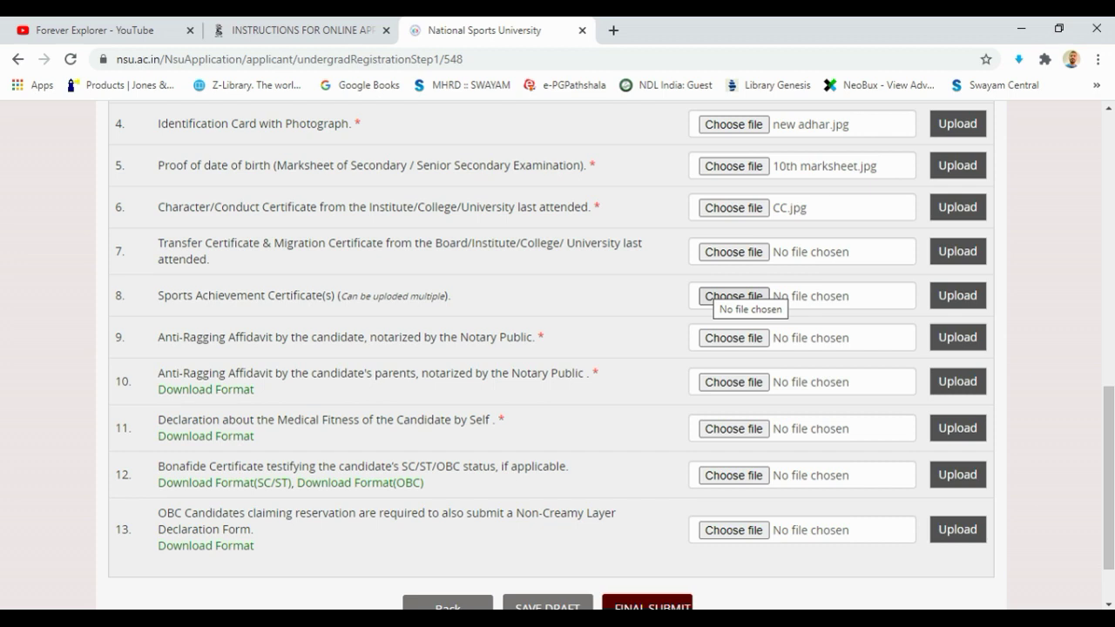
click(734, 296)
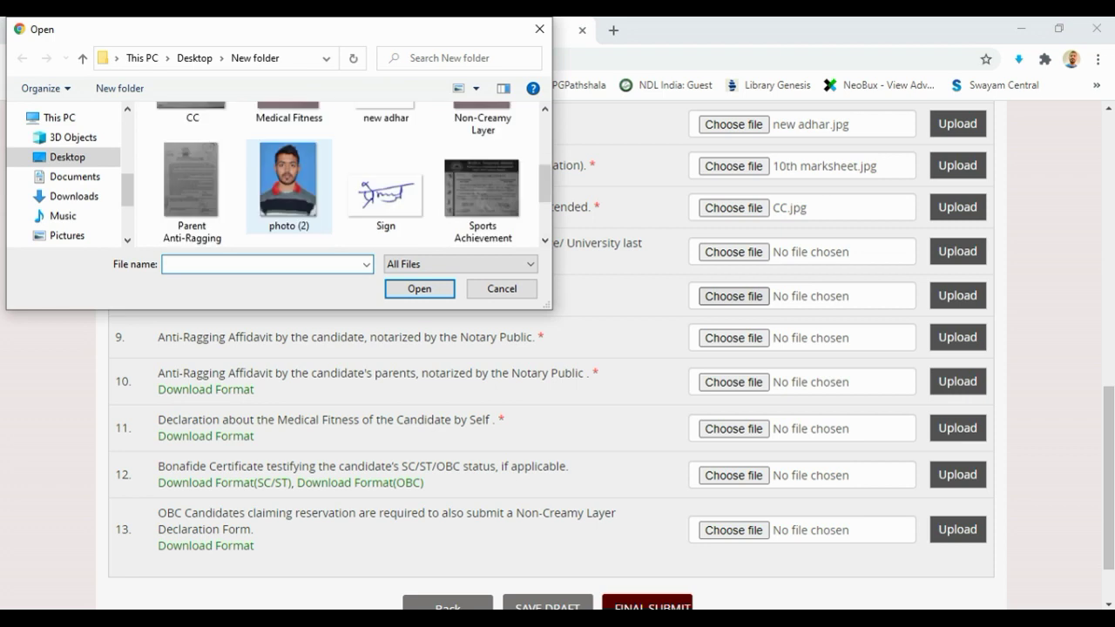
scroll(348, 183, down, 1)
click(482, 156)
click(419, 288)
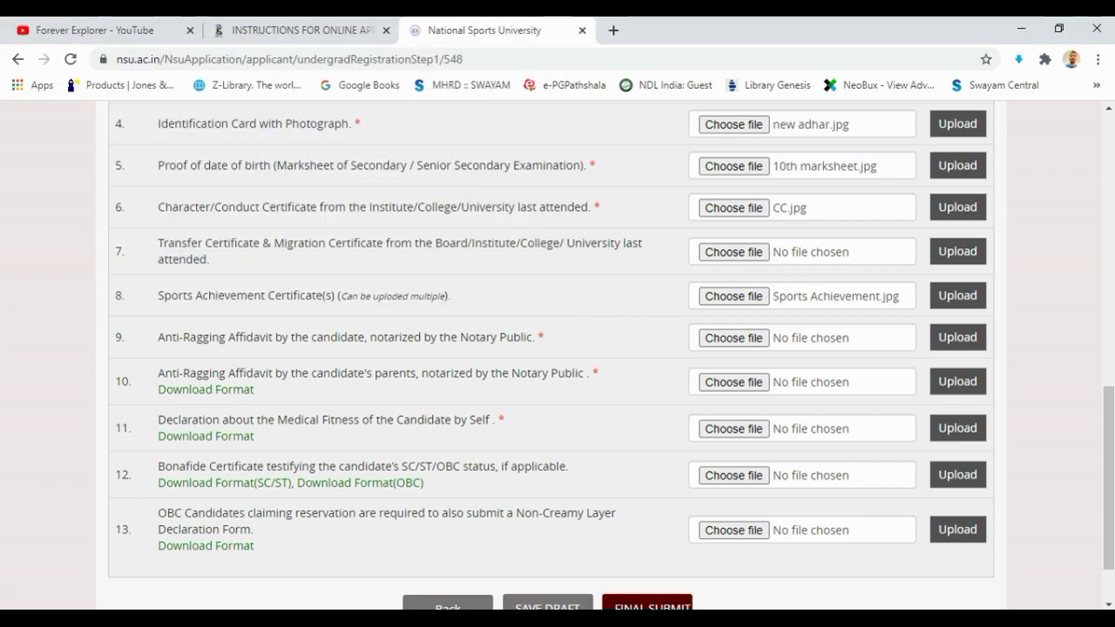
drag(116, 337, 157, 296)
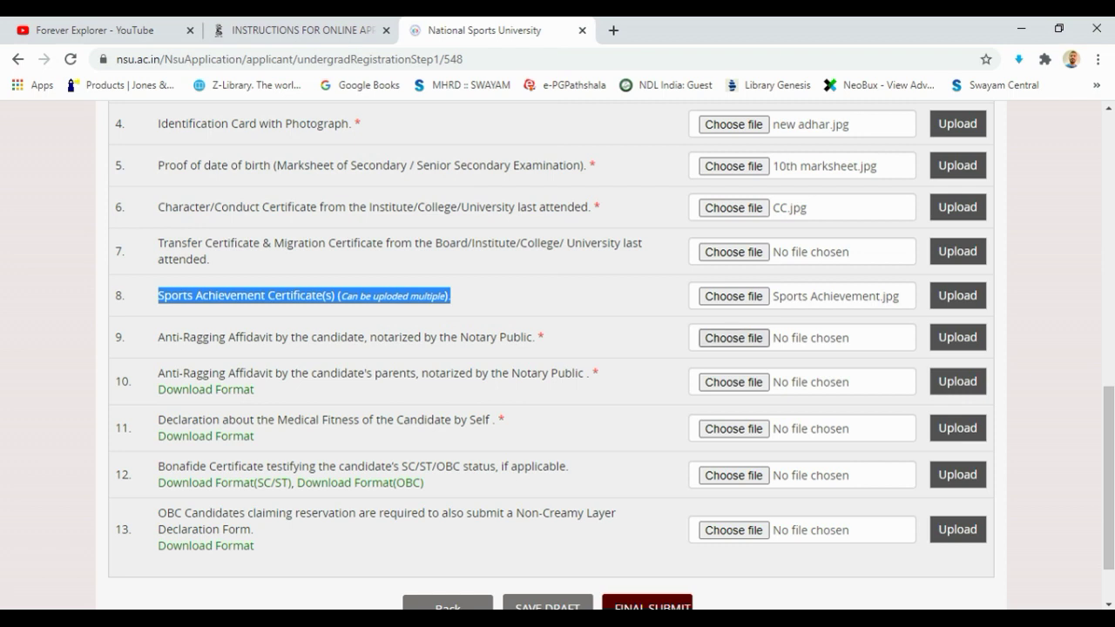
Attach the Candidate Anti-Ragging and Parent Anti-Ragging images to their affidavit rows
click(733, 338)
click(385, 153)
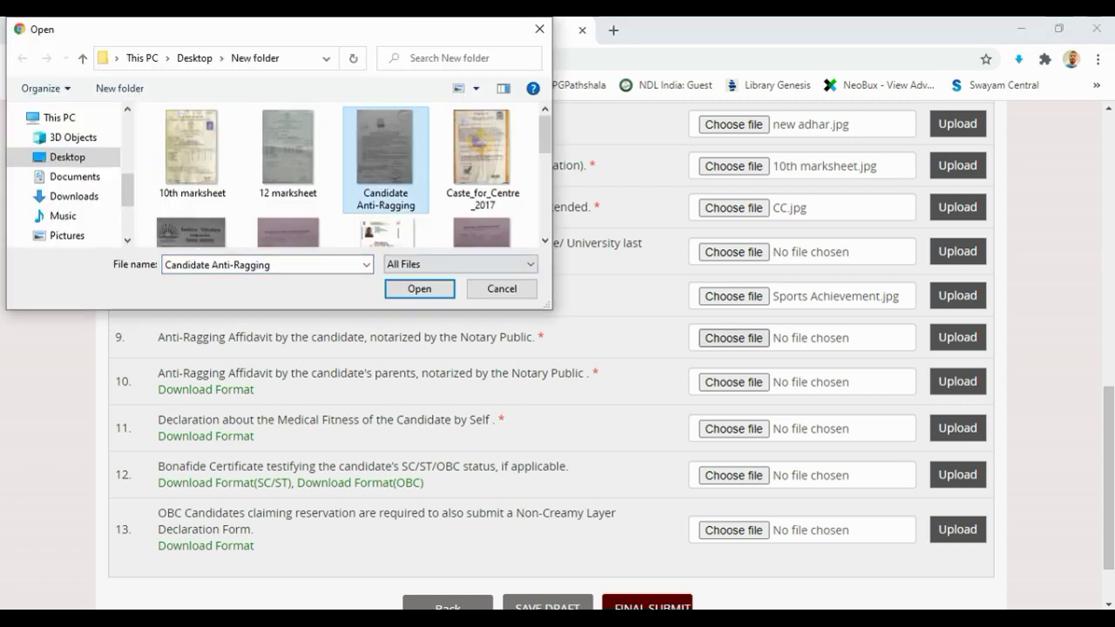
click(419, 288)
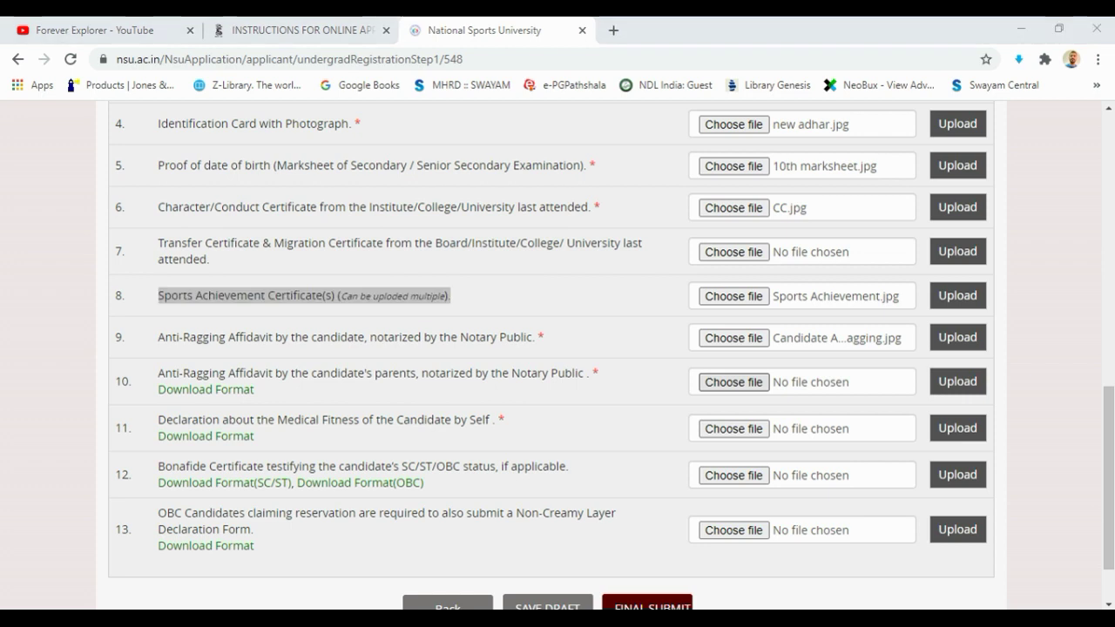
click(734, 428)
scroll(289, 183, down, 1)
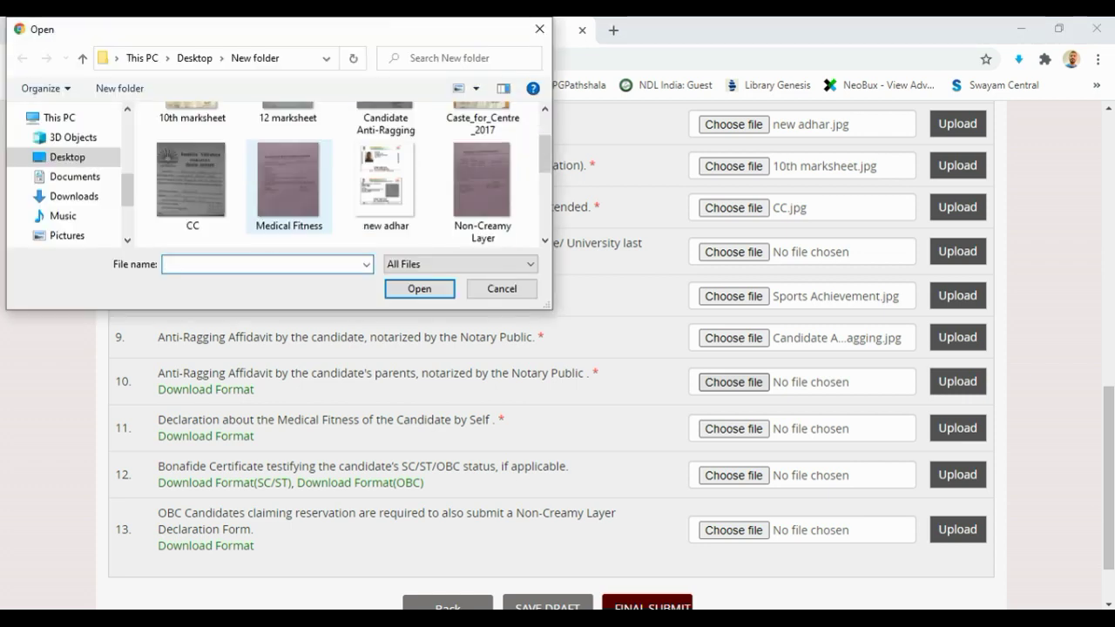
scroll(385, 183, down, 2)
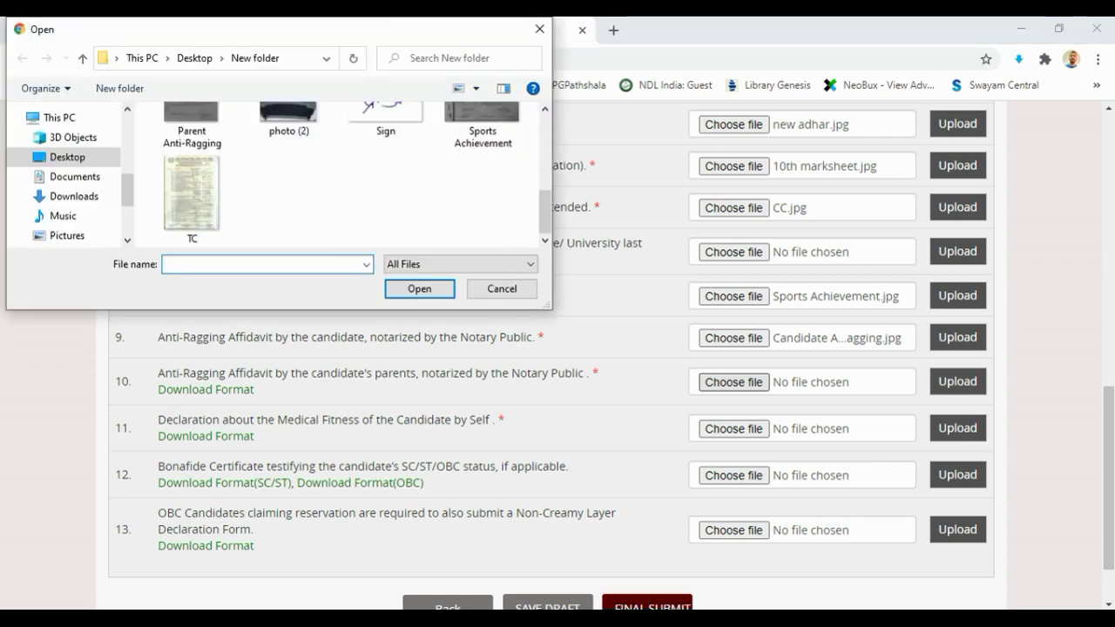
scroll(385, 183, up, 4)
scroll(385, 183, down, 1)
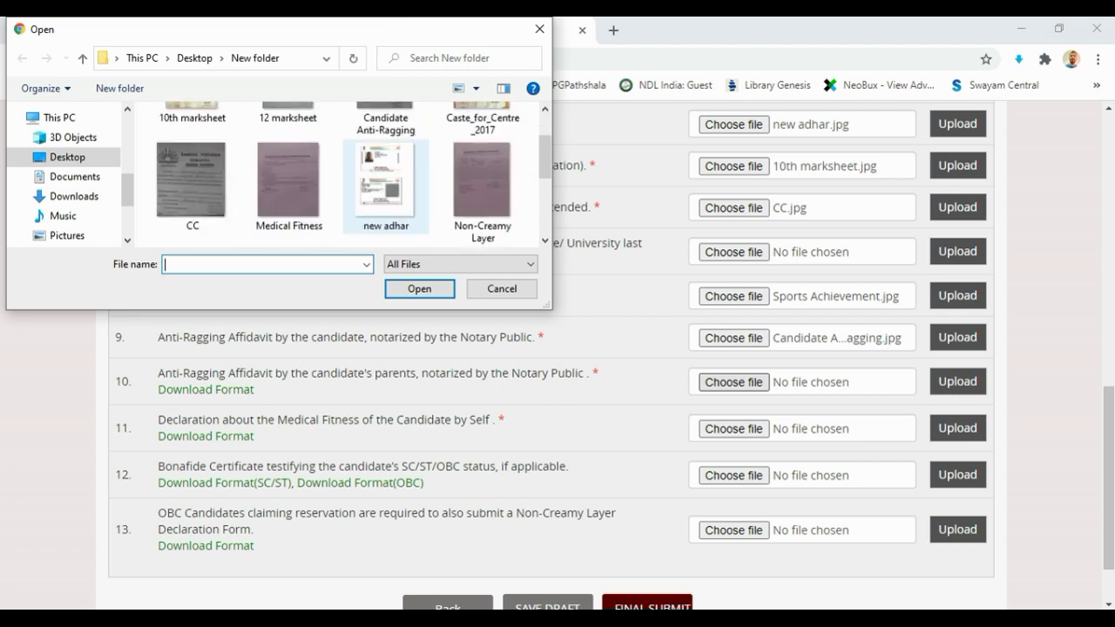
scroll(290, 183, down, 1)
scroll(385, 183, up, 2)
scroll(385, 183, down, 2)
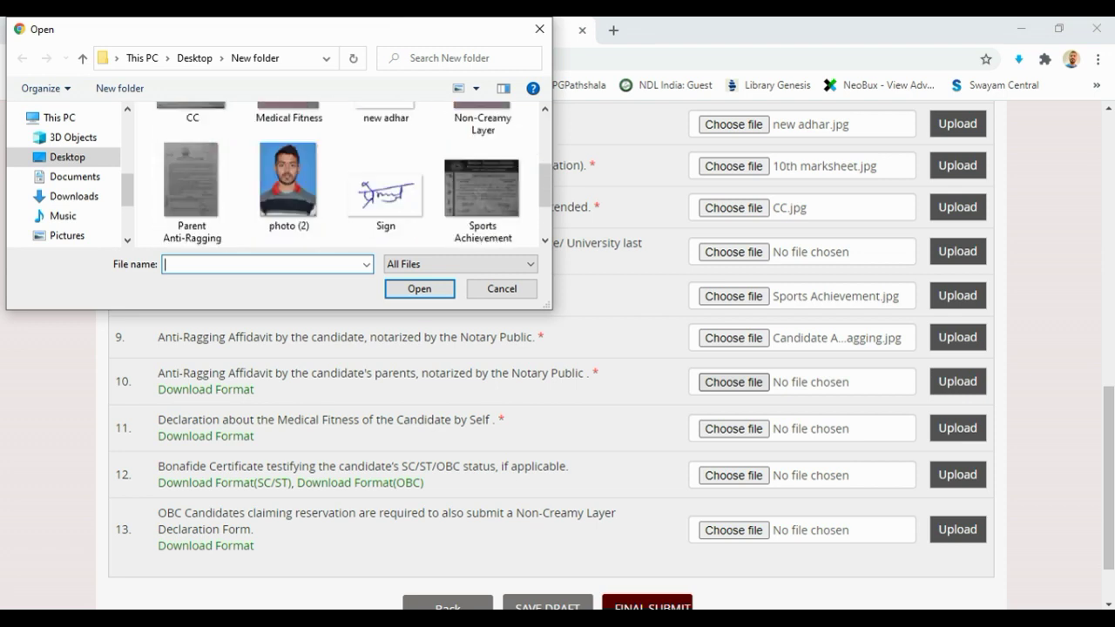
click(192, 183)
double_click(419, 288)
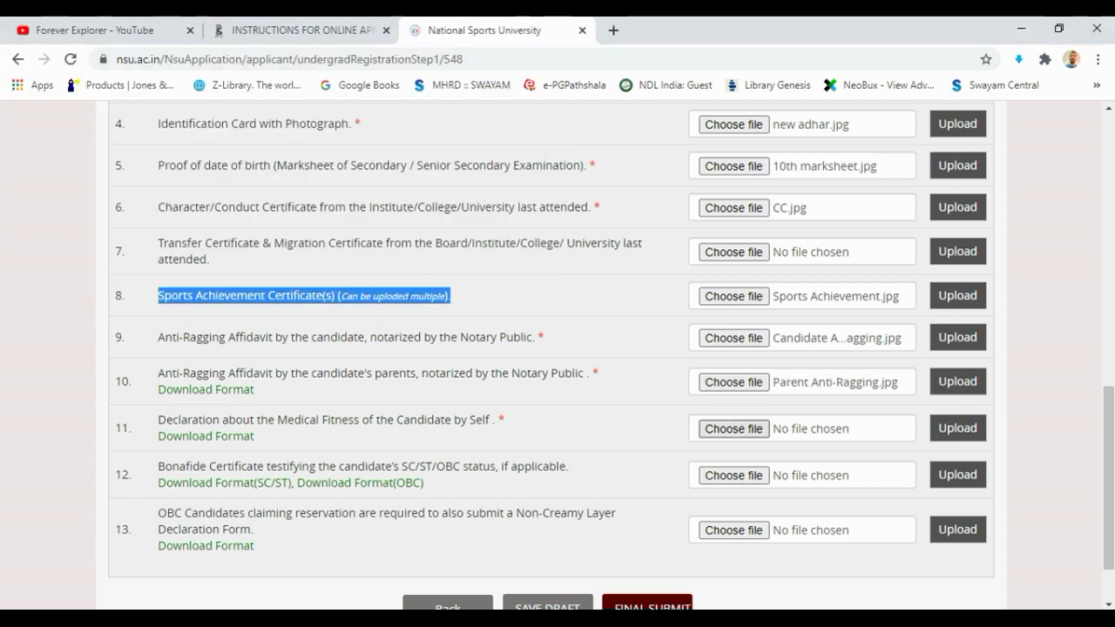
Attach Medical Fitness.jpg and Caste_for_Centre_2017.jpg, and upload the caste certificate
click(736, 428)
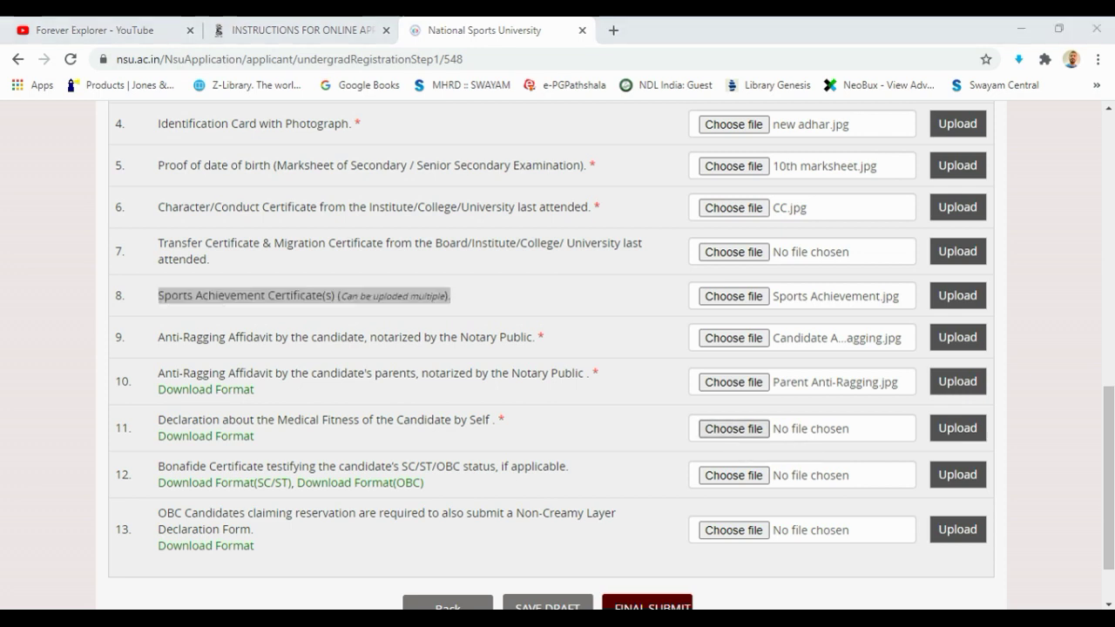
scroll(349, 175, down, 3)
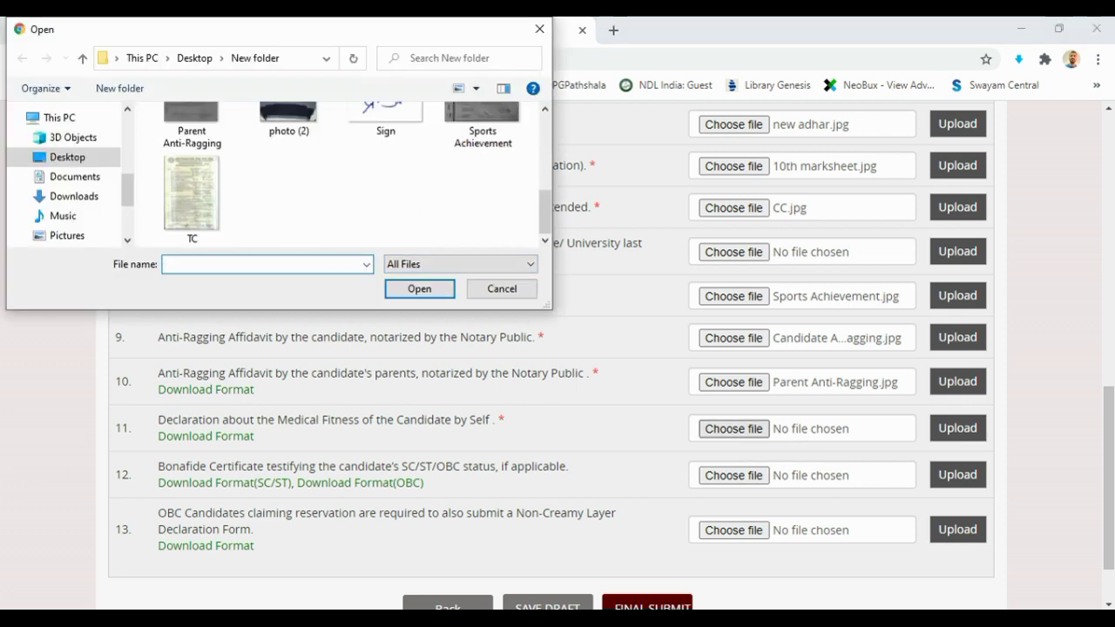
scroll(383, 170, up, 3)
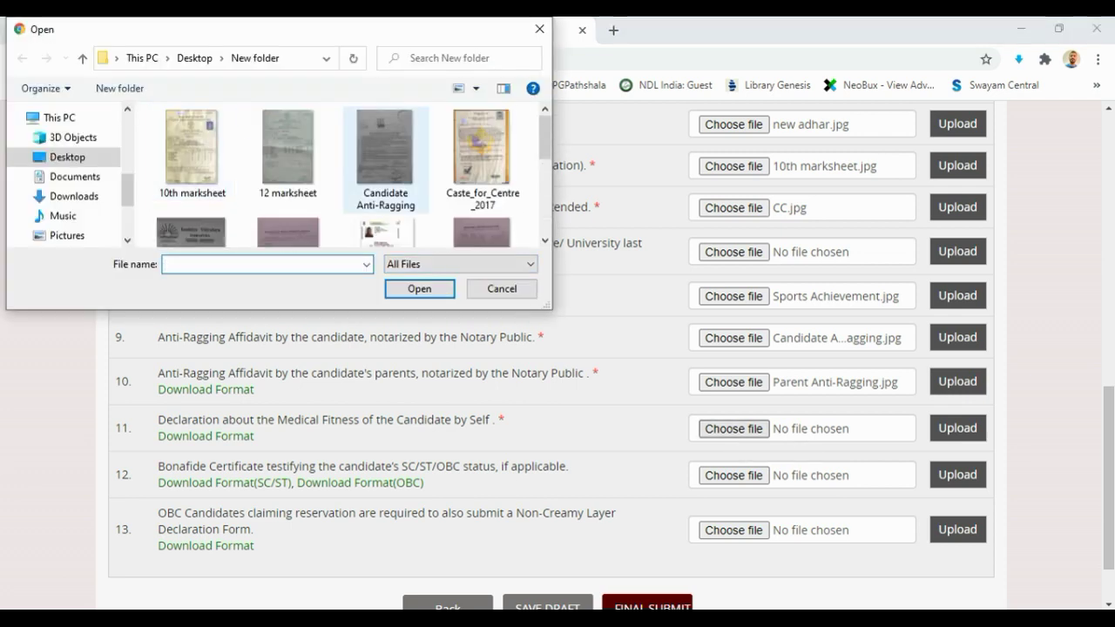
scroll(383, 170, down, 1)
click(288, 178)
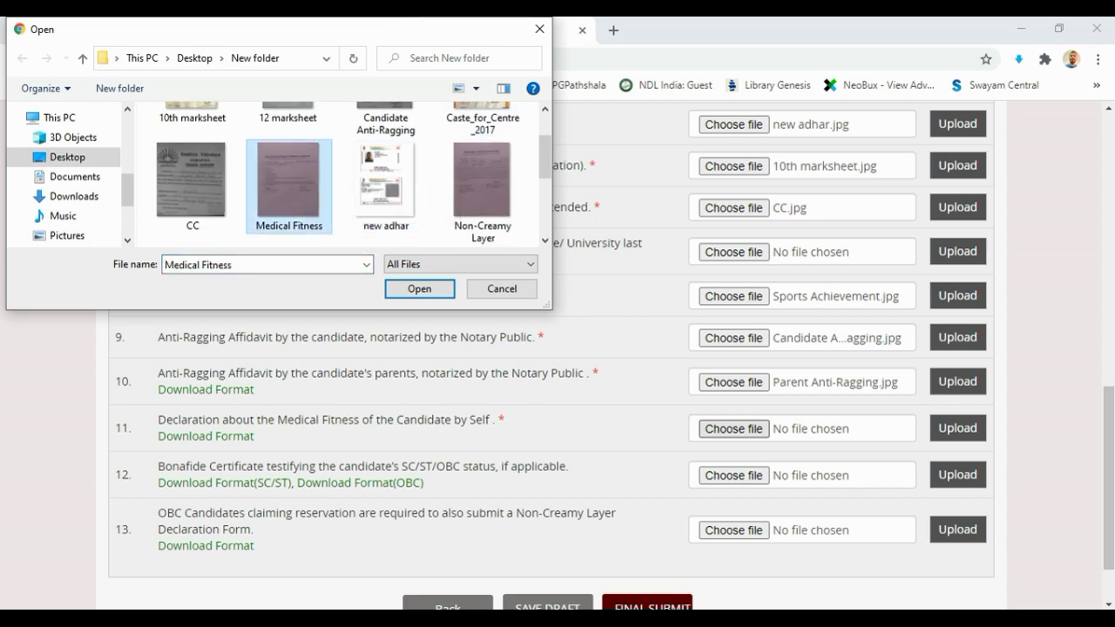
click(419, 288)
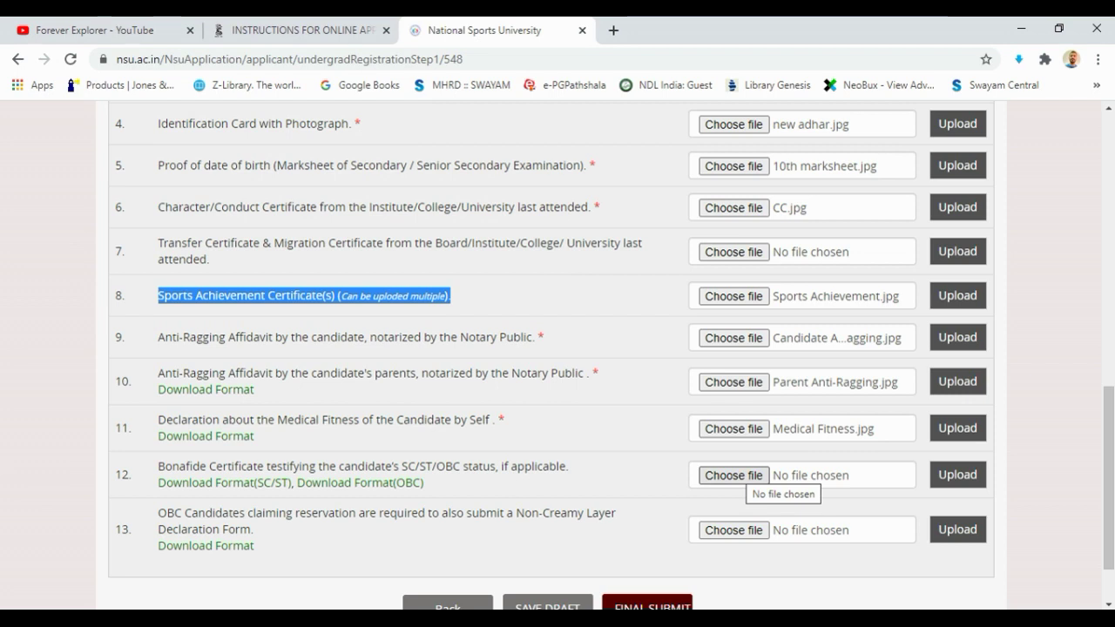
click(733, 474)
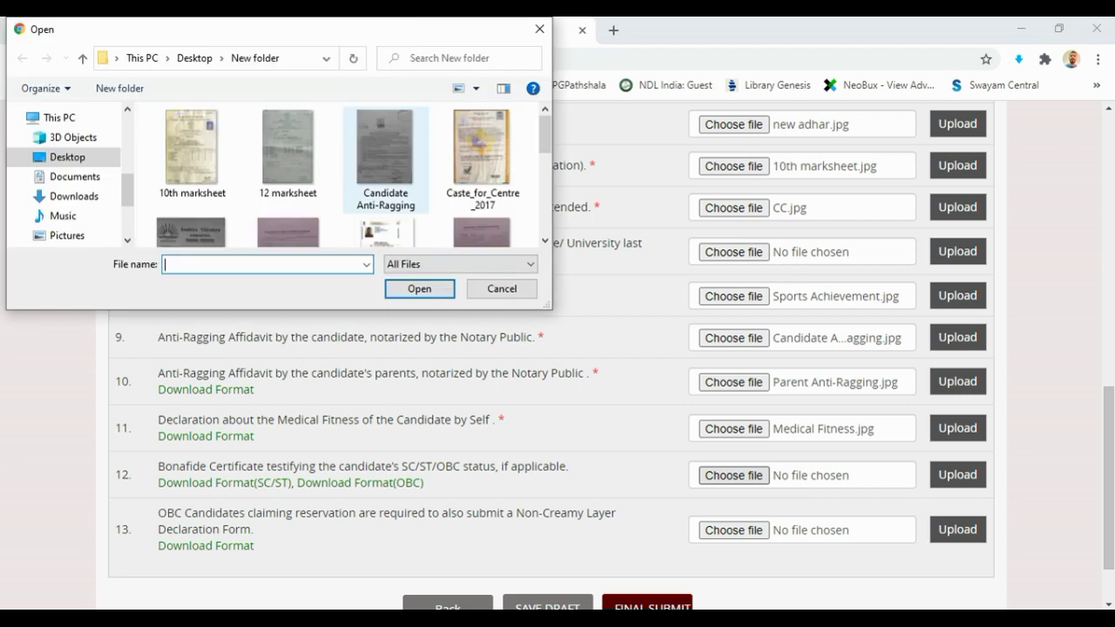
click(482, 157)
key(Return)
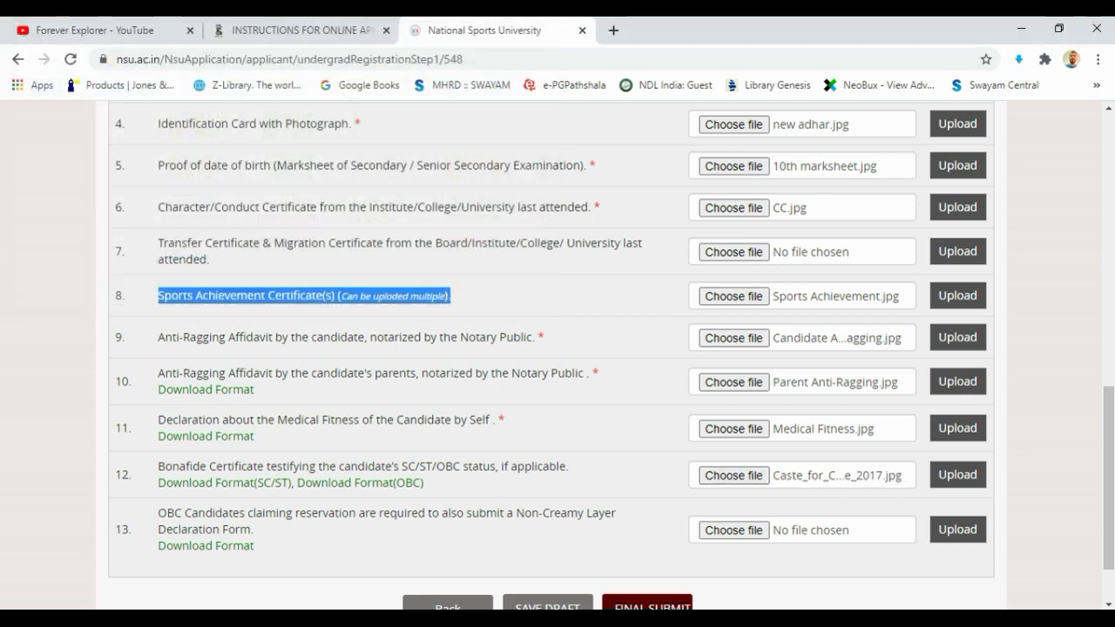
click(957, 475)
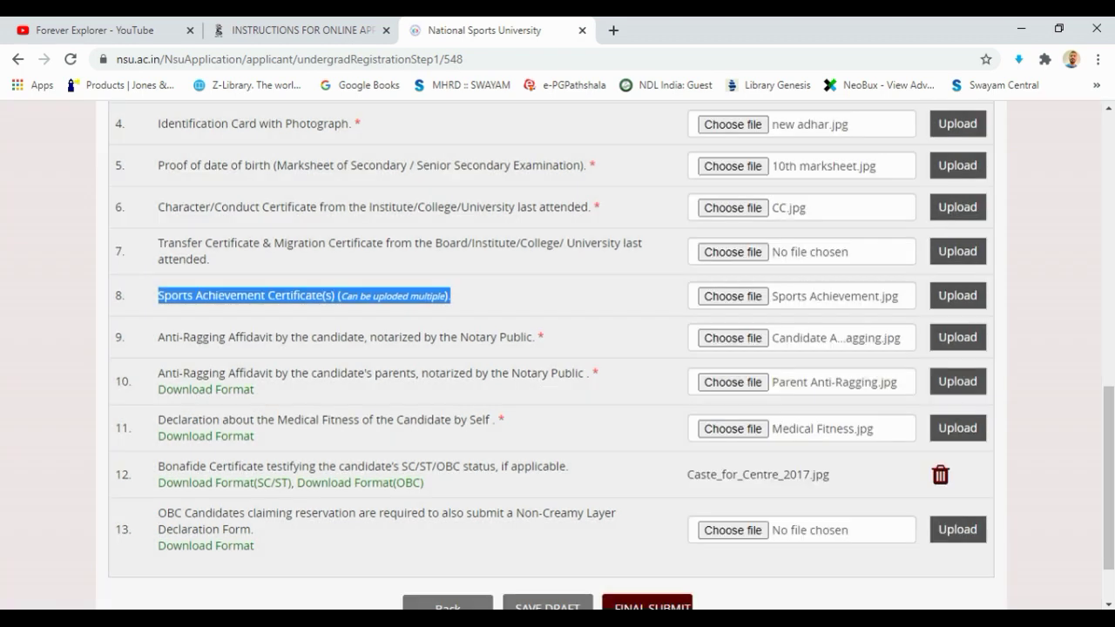
Upload the medical fitness, both anti-ragging, sports and CC.jpg conduct files, dismissing the alert
click(958, 428)
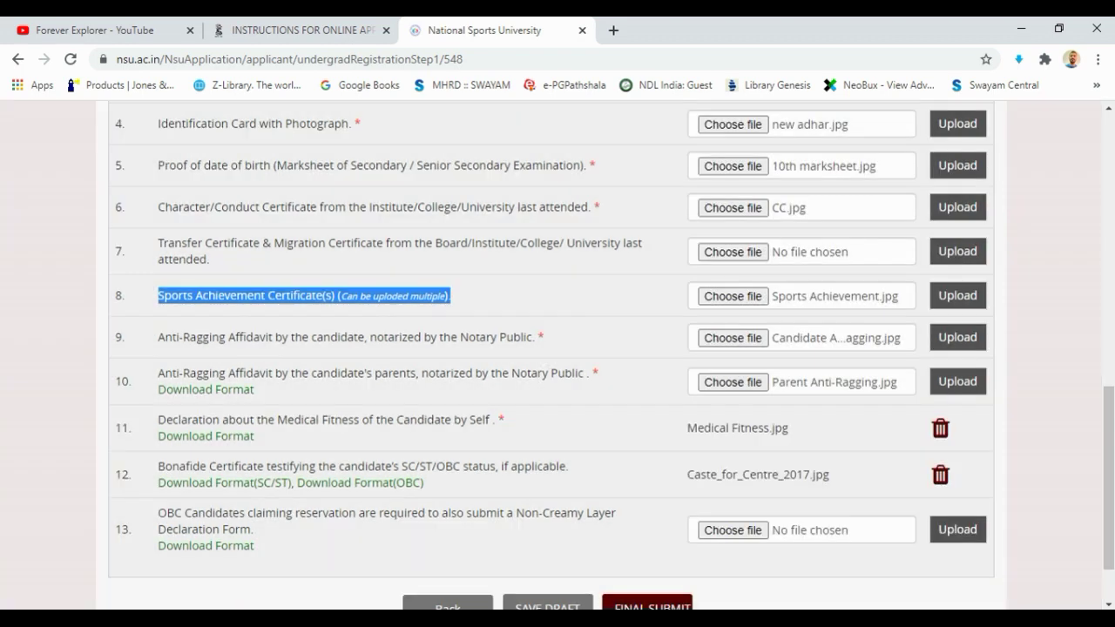
click(958, 381)
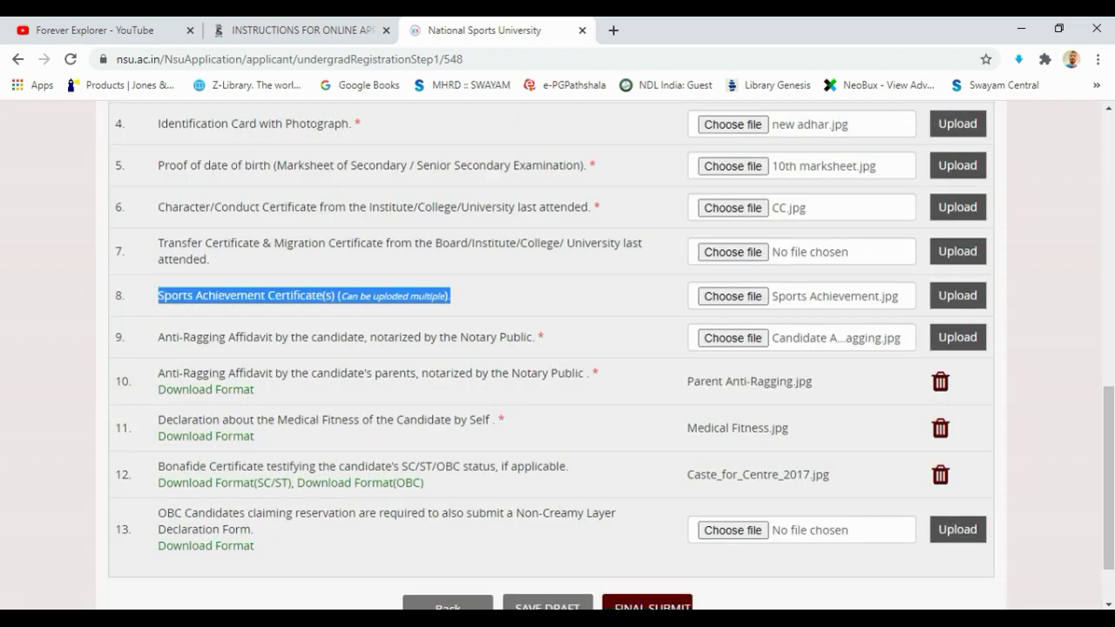
click(957, 337)
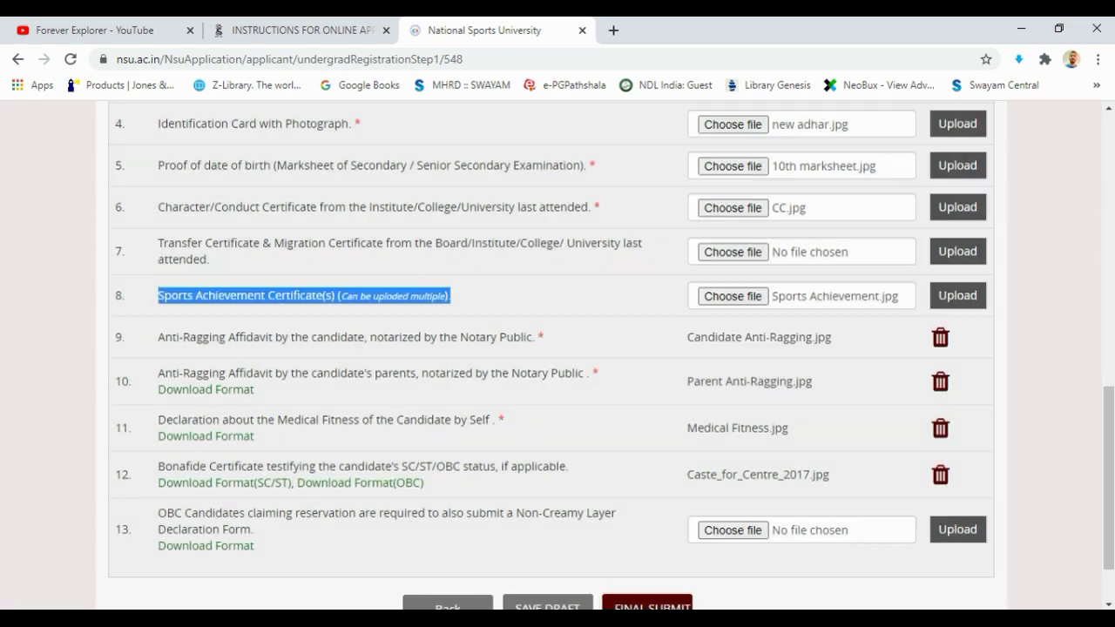
click(958, 295)
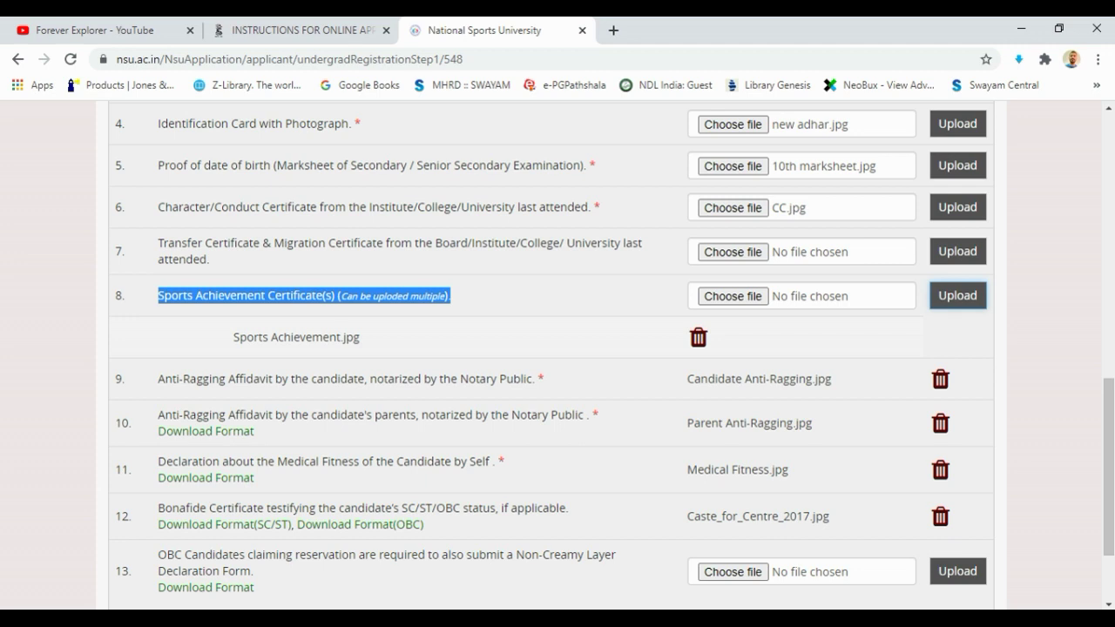
key(Return)
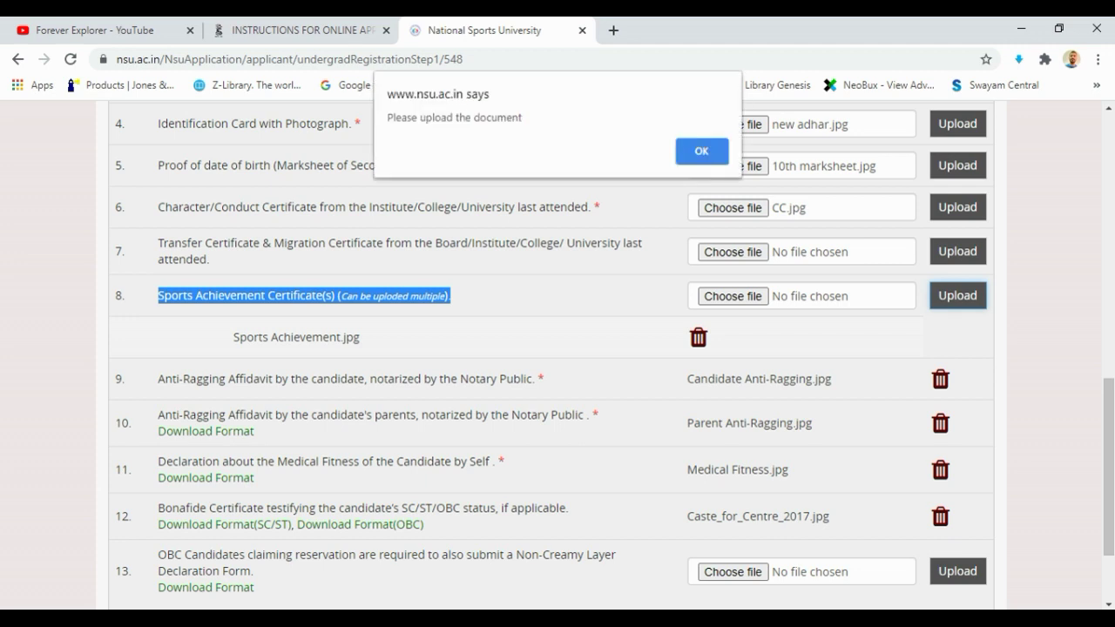
key(Return)
click(957, 208)
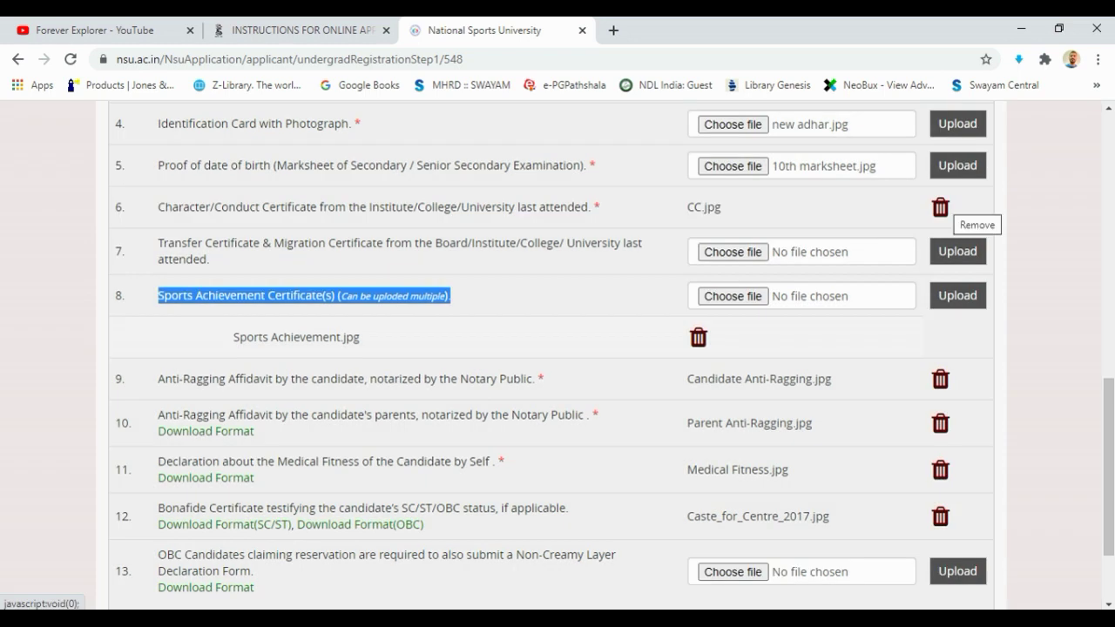
scroll(557, 348, up, 2)
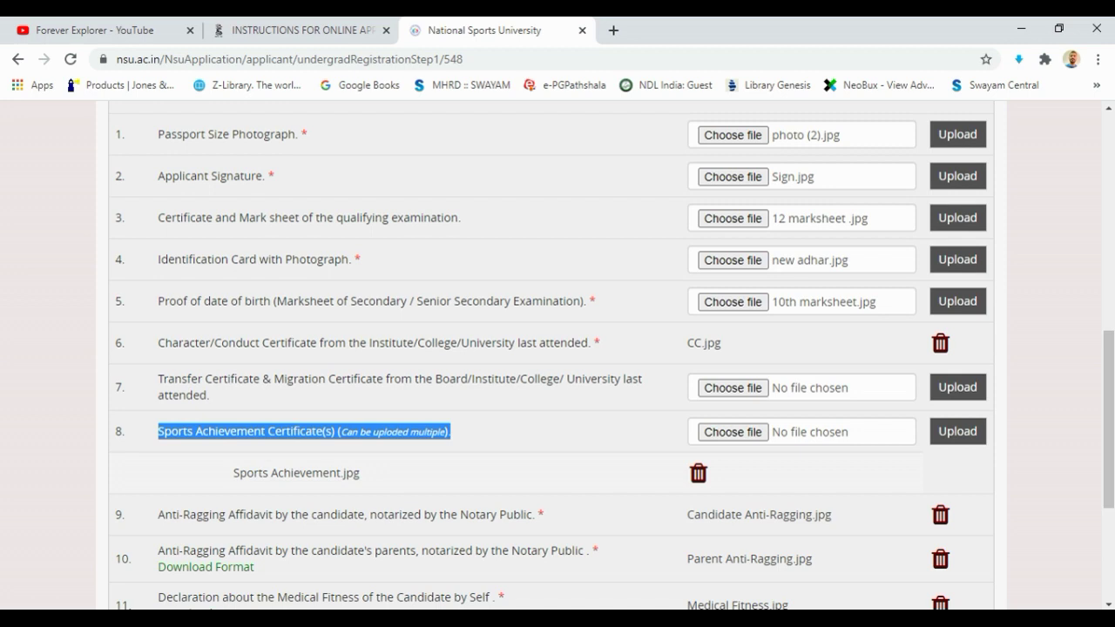
Upload new adhar.jpg, 12 marksheet, Sign.jpg, photo (2).jpg and 10th marksheet.jpg
click(957, 259)
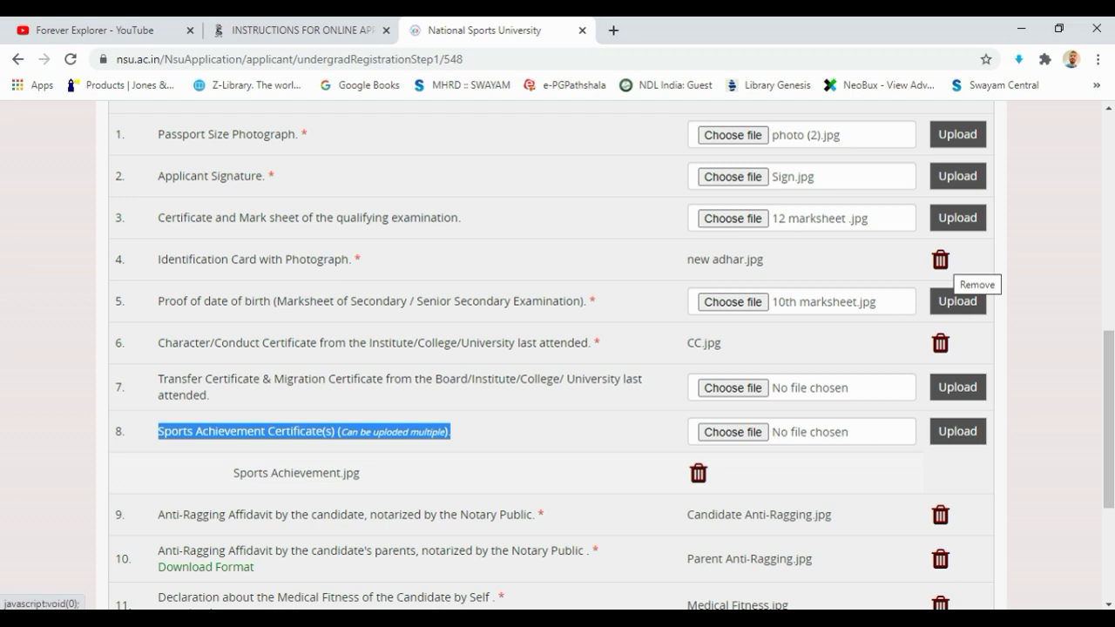
click(957, 218)
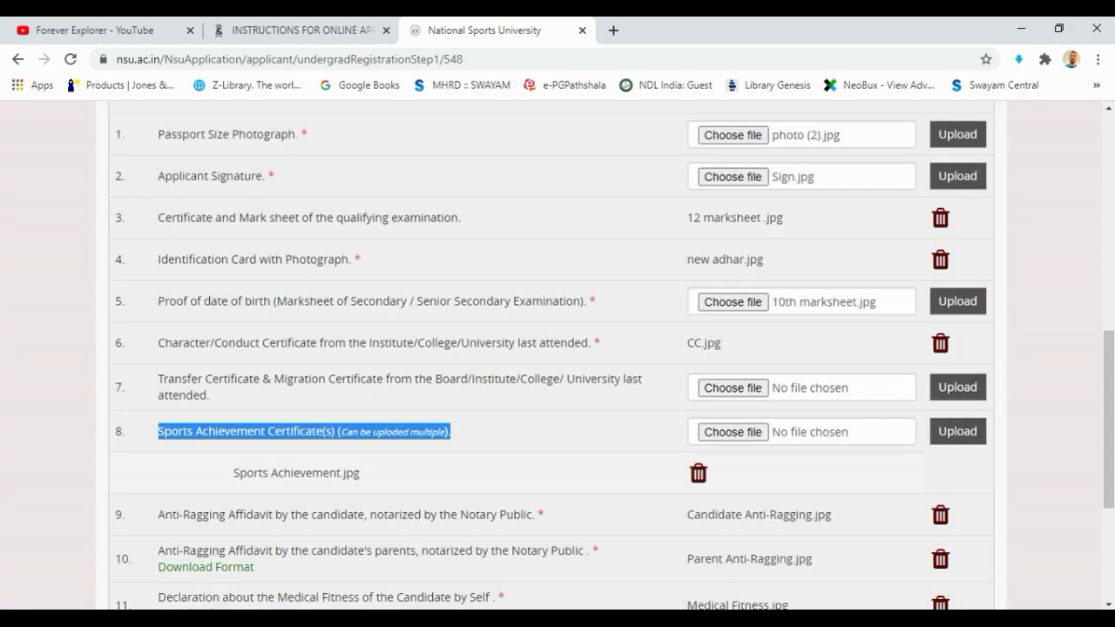
click(957, 176)
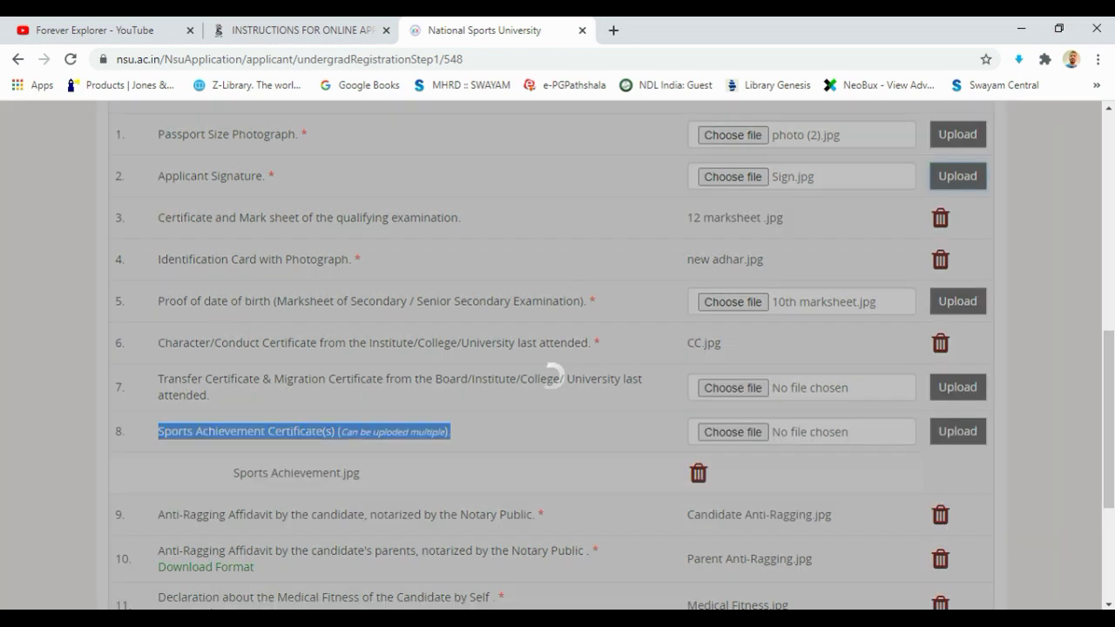
click(958, 135)
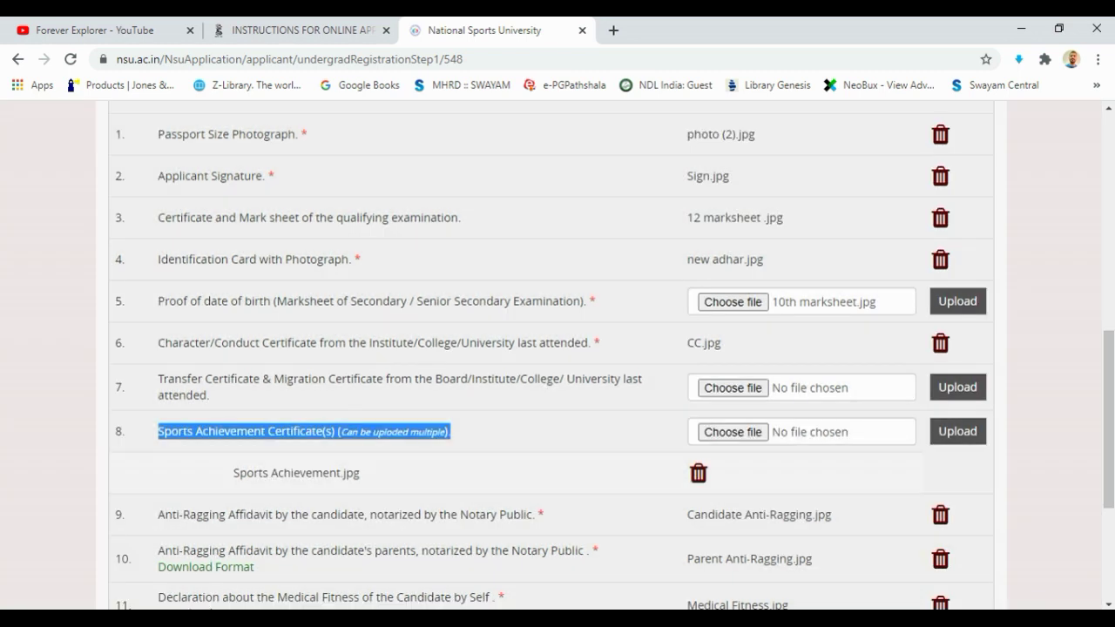
click(957, 301)
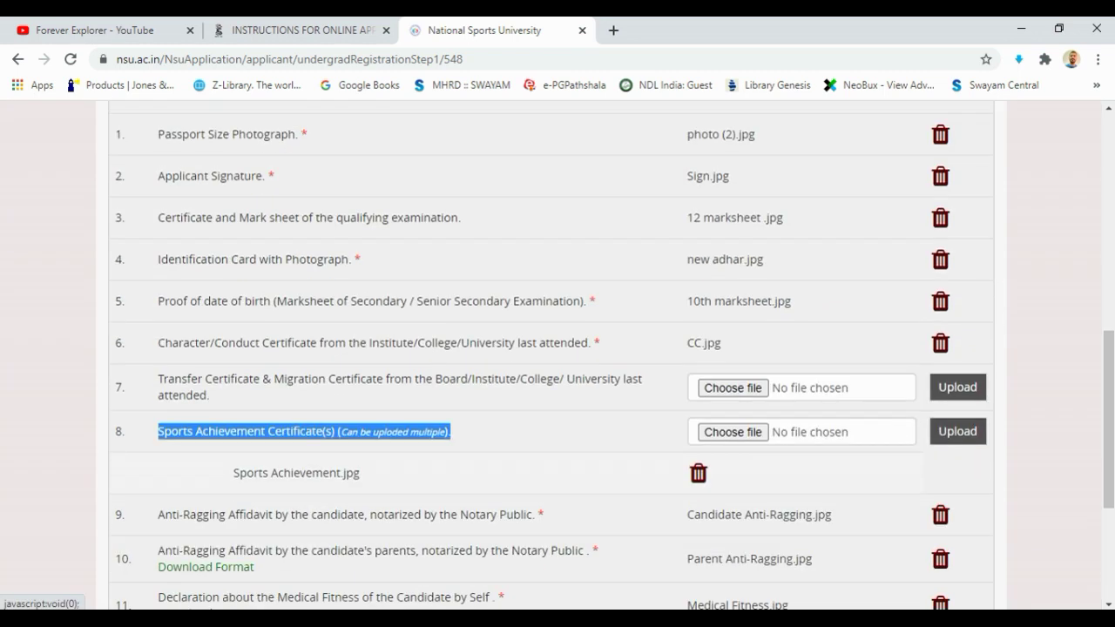
scroll(557, 348, down, 2)
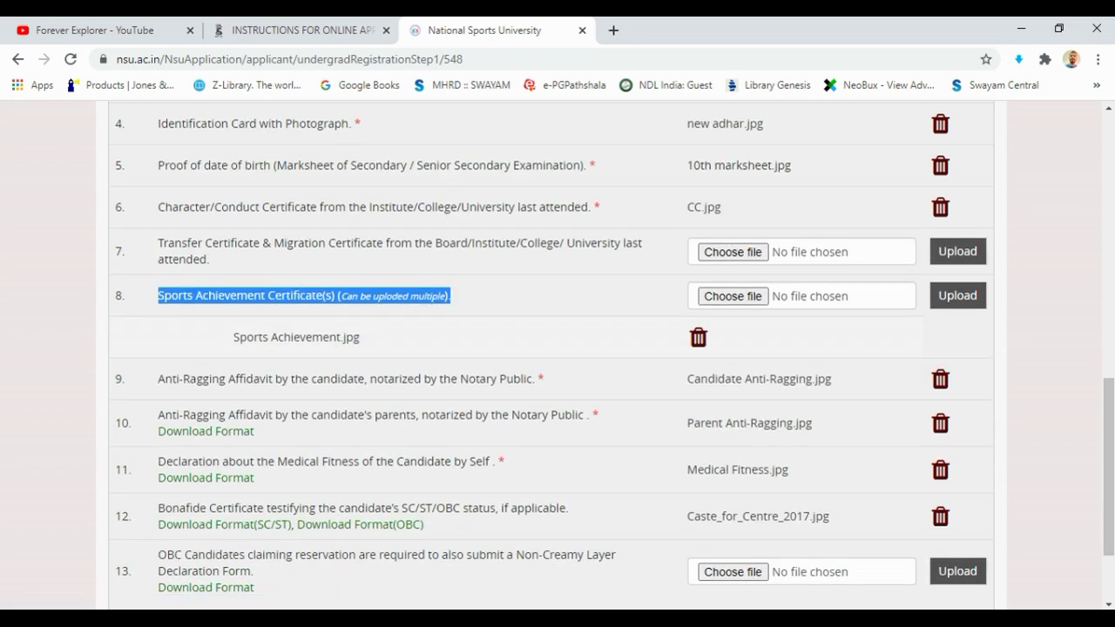
scroll(734, 296, down, 2)
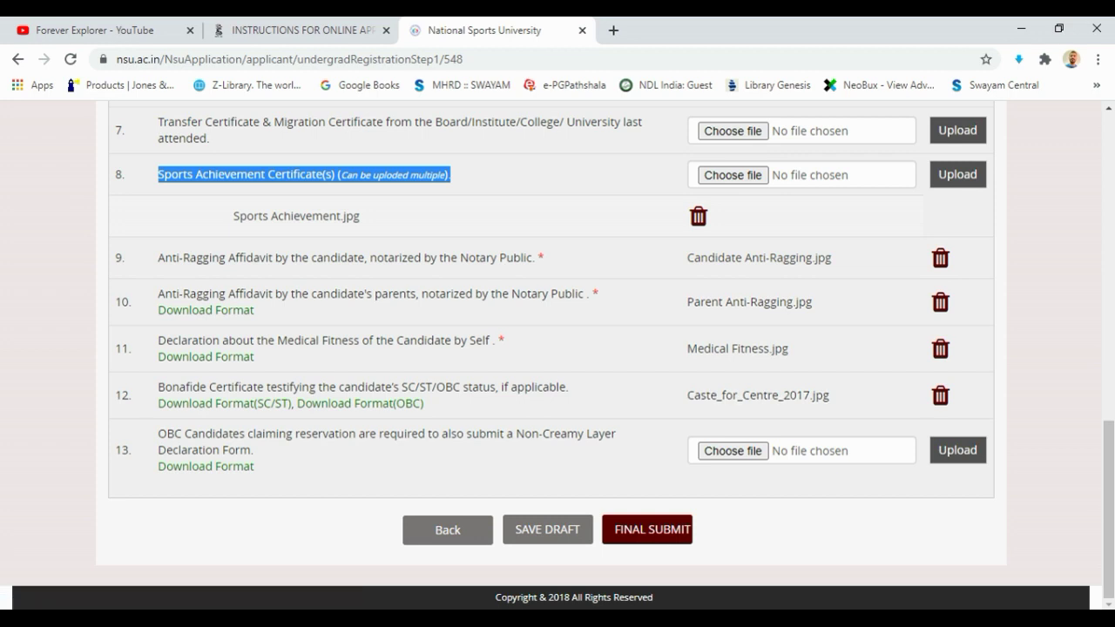
scroll(558, 348, up, 3)
scroll(557, 348, down, 3)
Enter Matriculation total marks 500 and marks secured 490
scroll(557, 348, up, 8)
scroll(557, 349, down, 8)
scroll(558, 349, up, 10)
click(732, 383)
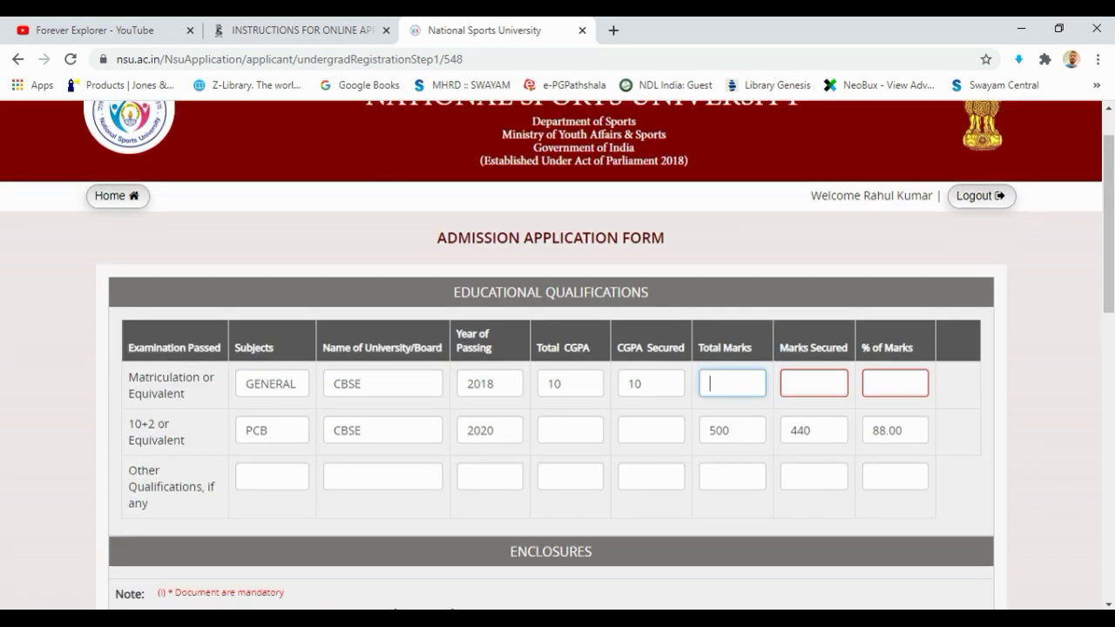
text(500)
click(814, 384)
text(4)
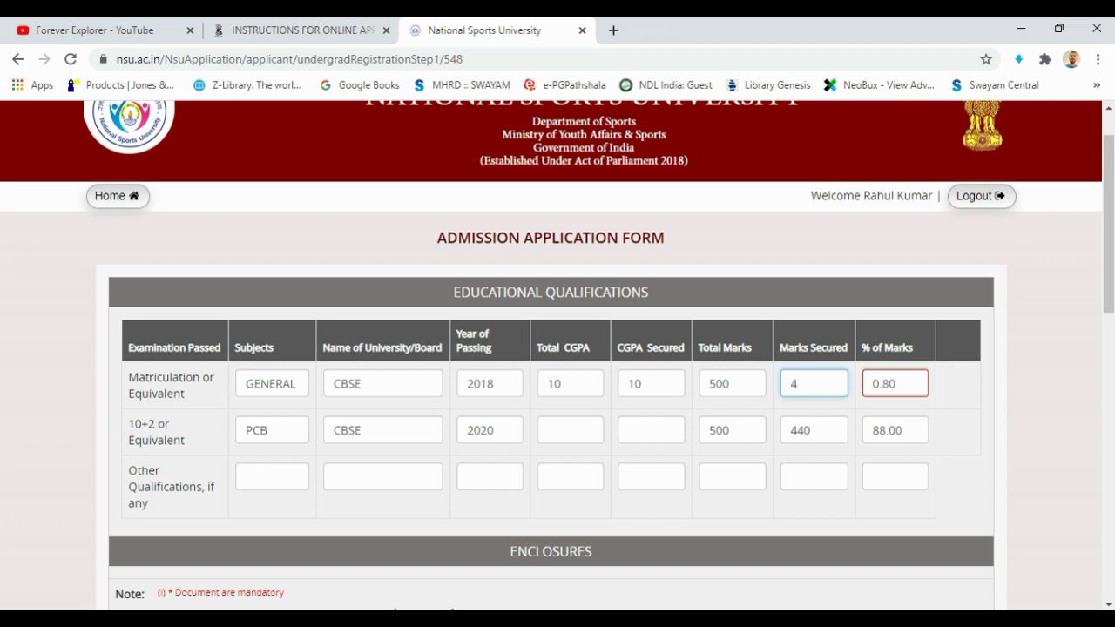
text(90)
key(Tab)
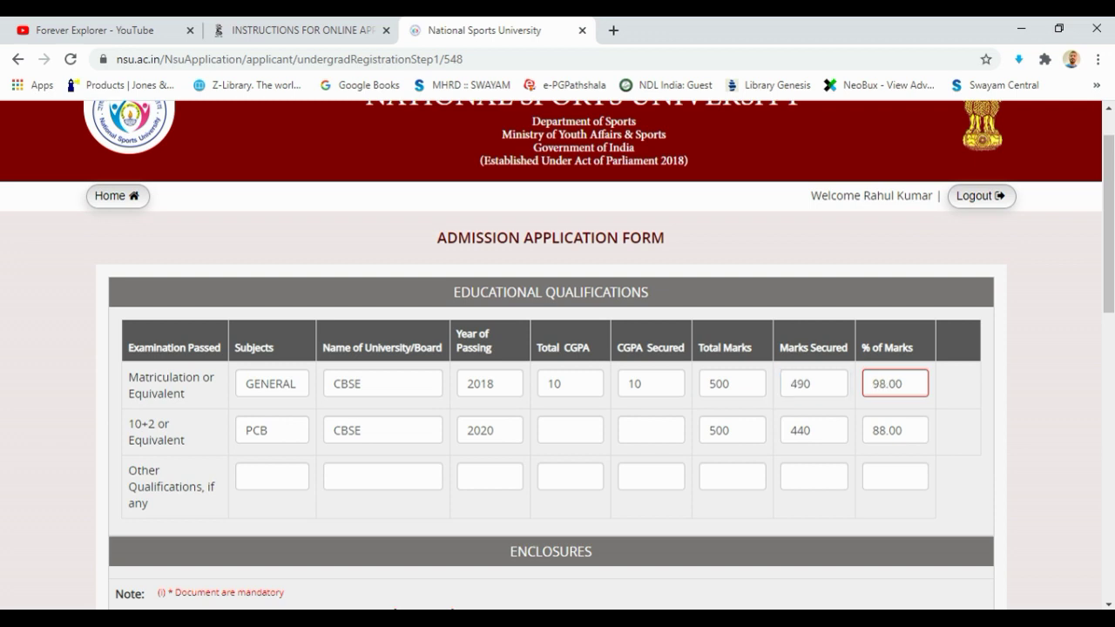
Submit the form to load the application preview
click(645, 431)
key(Tab)
scroll(557, 348, down, 10)
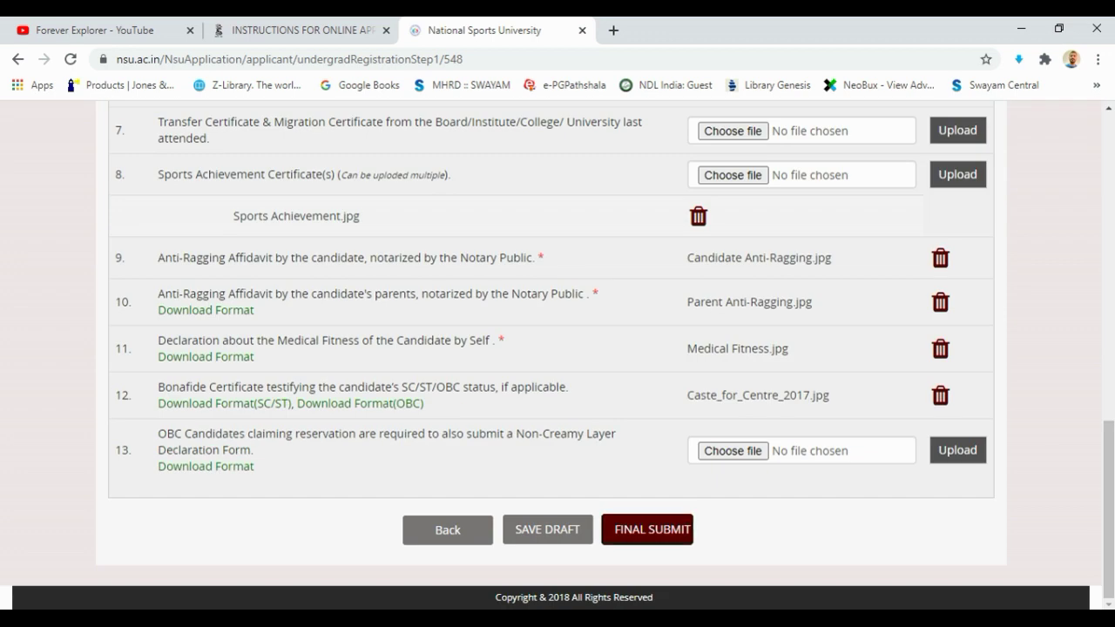
key(Return)
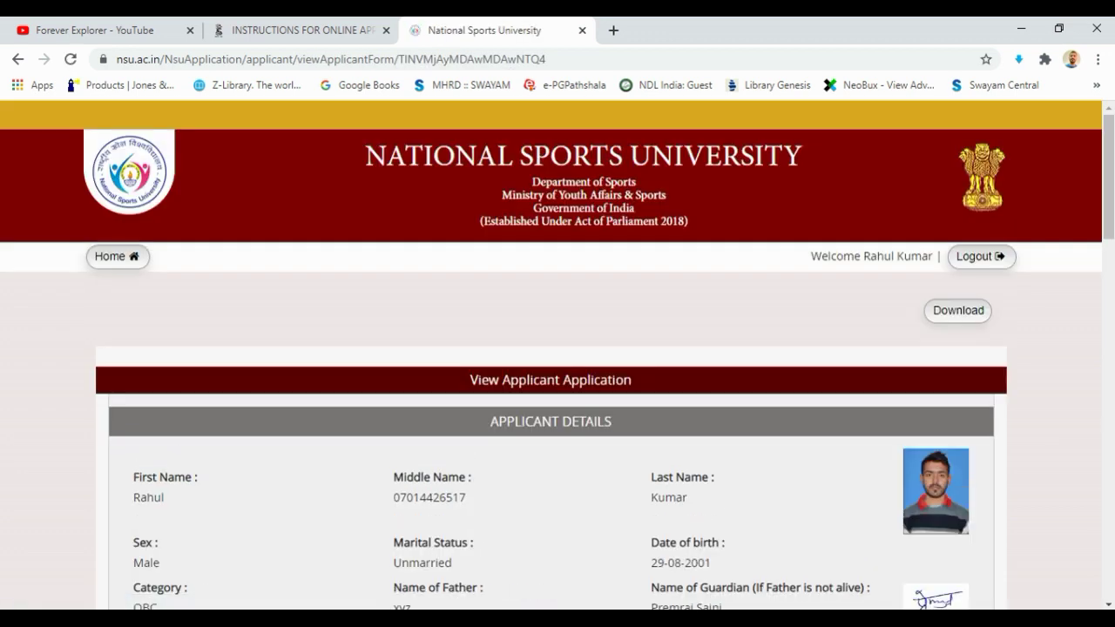
Review every section of the View Applicant Application page, then choose Final Submit
scroll(557, 348, down, 3)
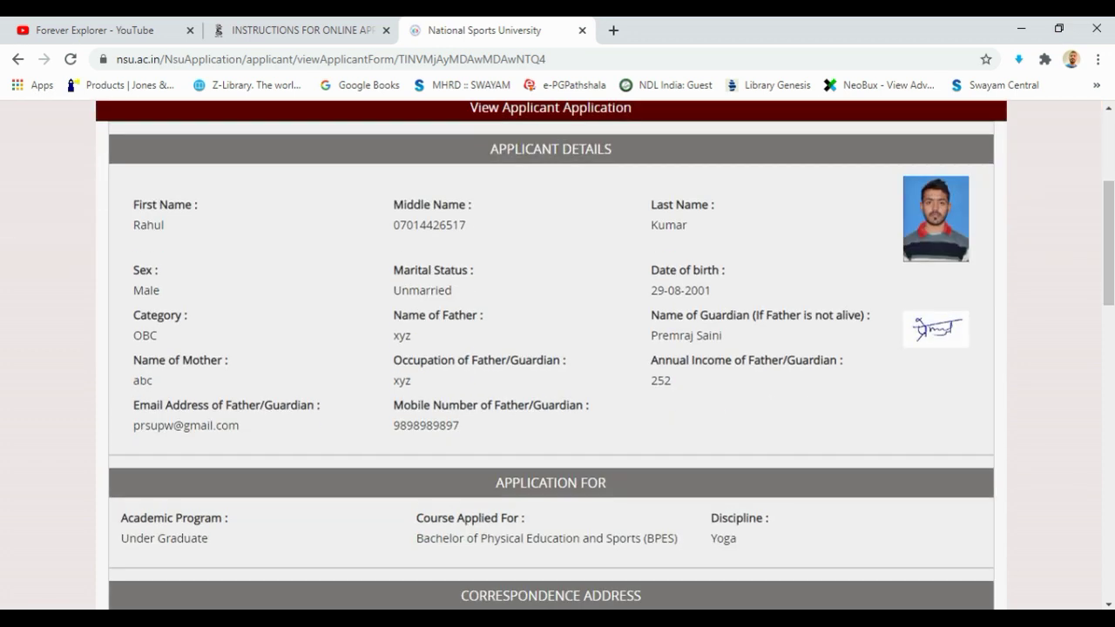
scroll(557, 348, down, 2)
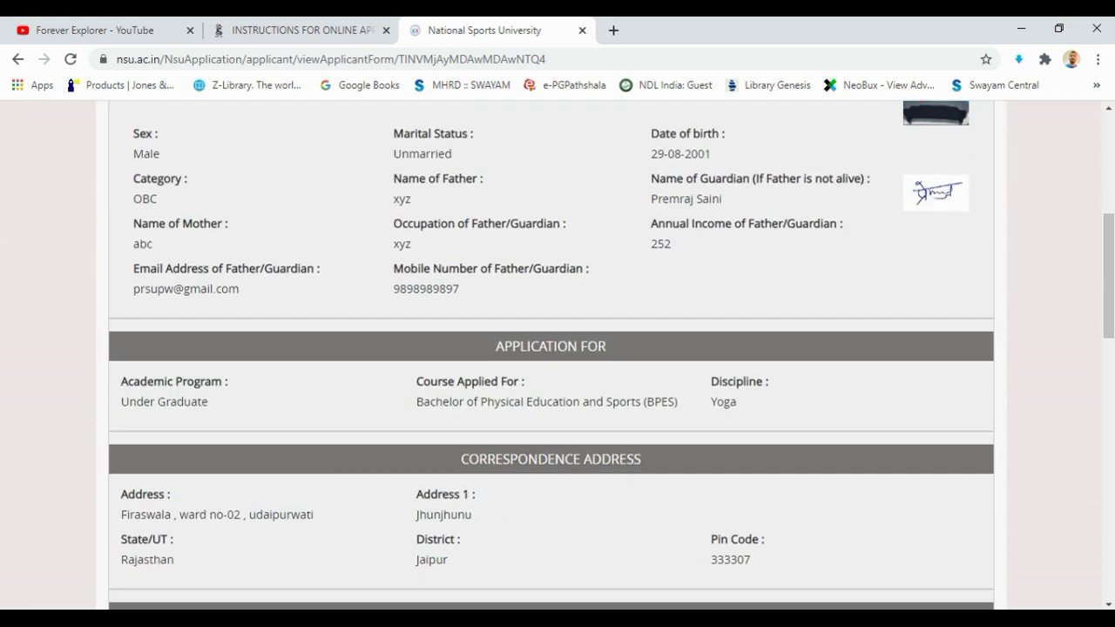
scroll(557, 349, up, 5)
scroll(558, 349, down, 7)
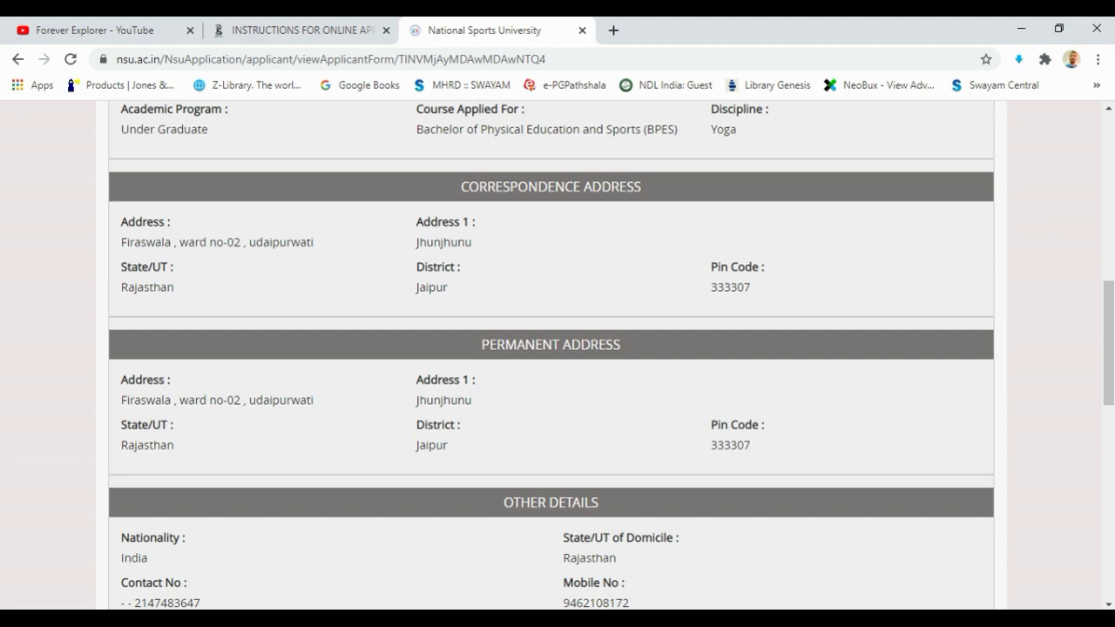
scroll(557, 349, down, 3)
scroll(558, 348, up, 5)
drag(464, 262, 737, 265)
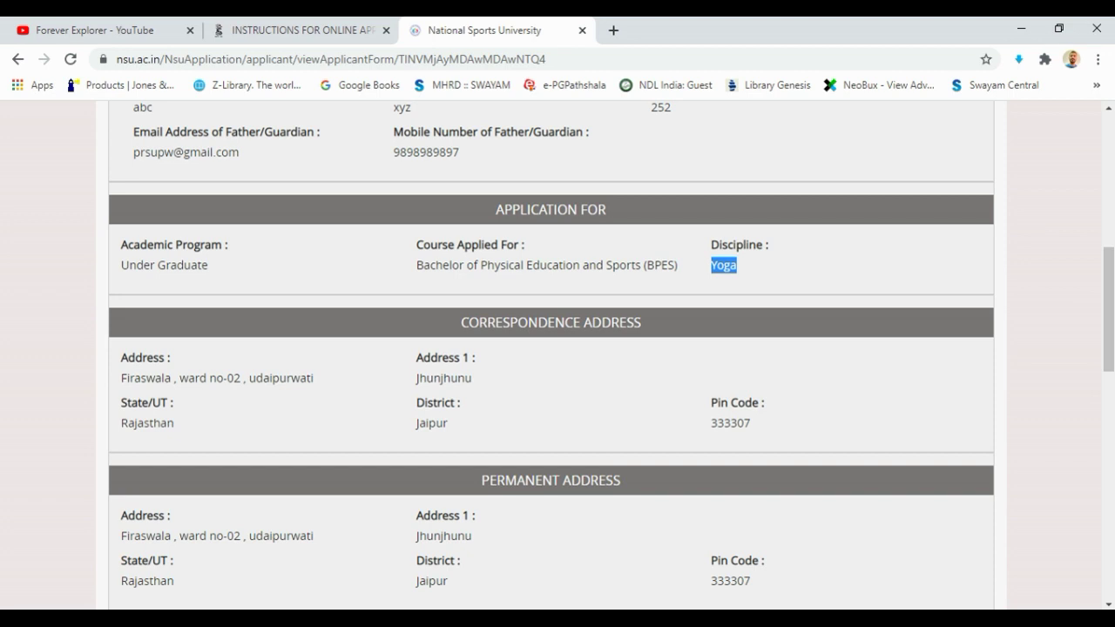
scroll(558, 348, down, 10)
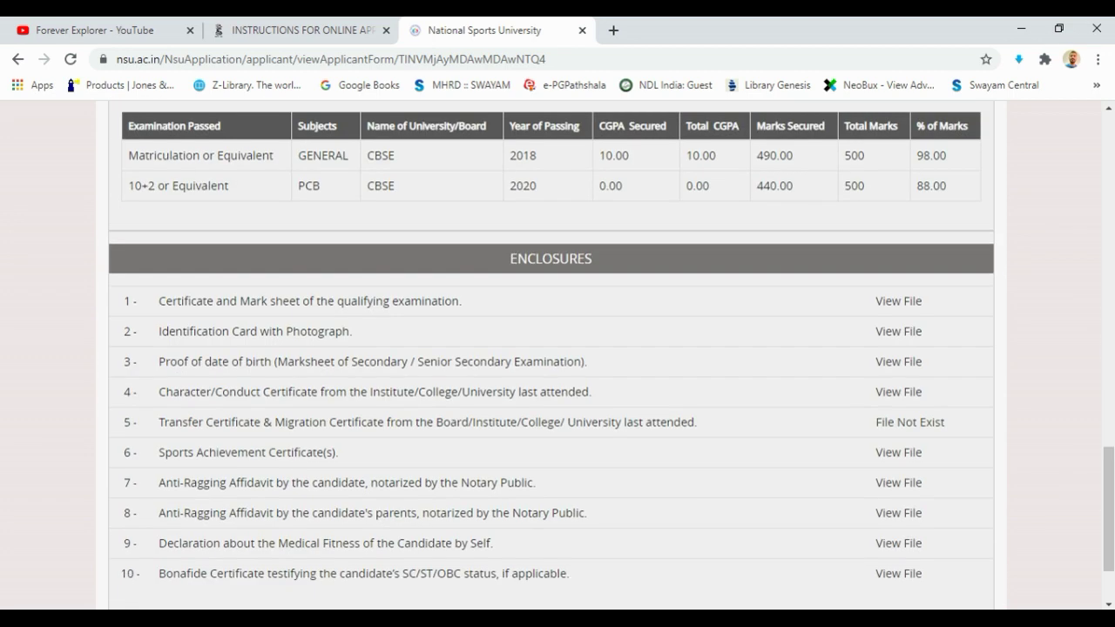
scroll(910, 302, down, 2)
scroll(911, 302, up, 8)
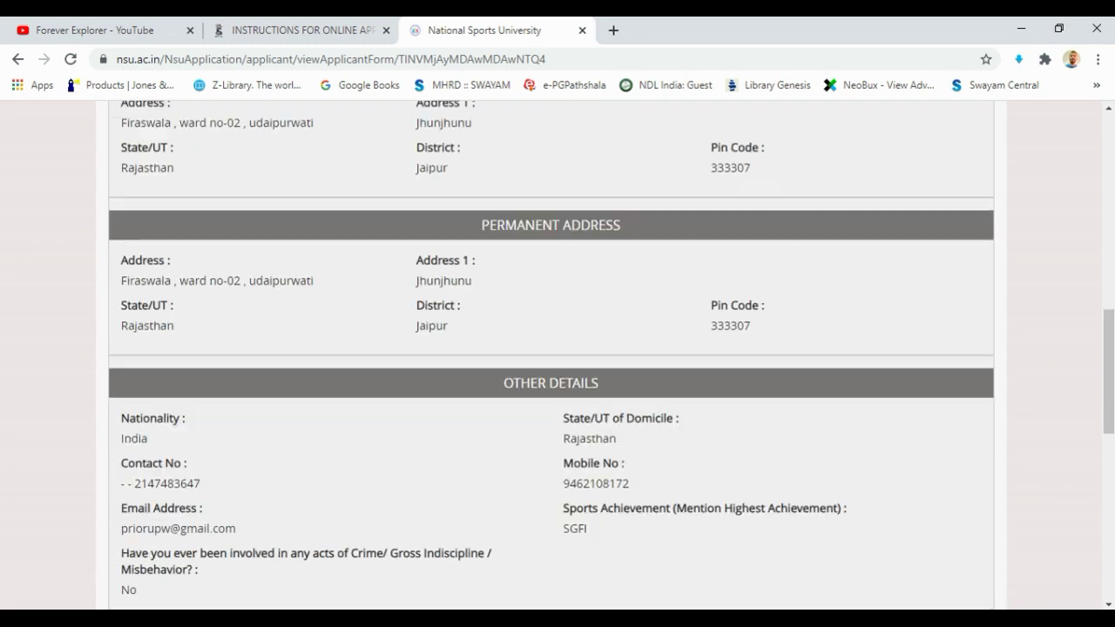
scroll(557, 348, up, 10)
scroll(557, 349, down, 20)
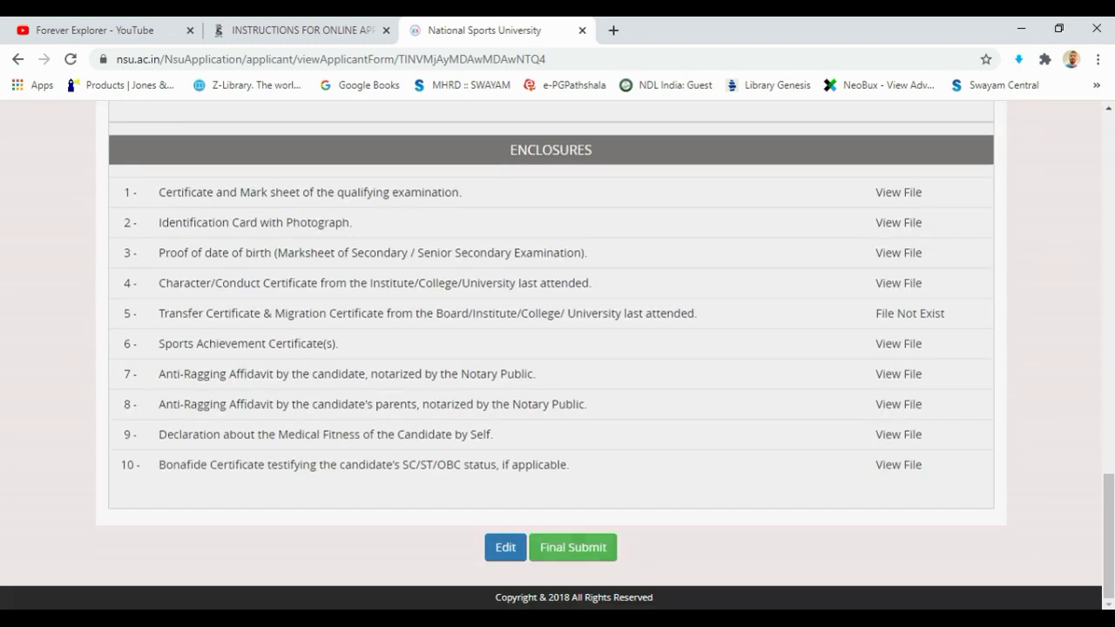
scroll(505, 547, up, 4)
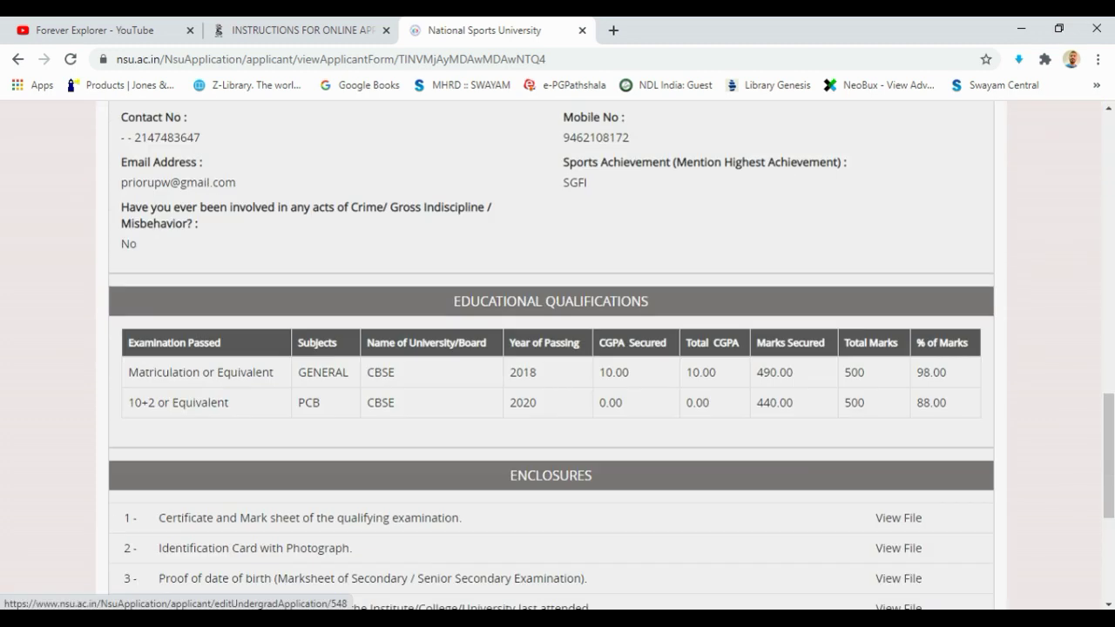
scroll(557, 348, up, 8)
scroll(557, 349, down, 15)
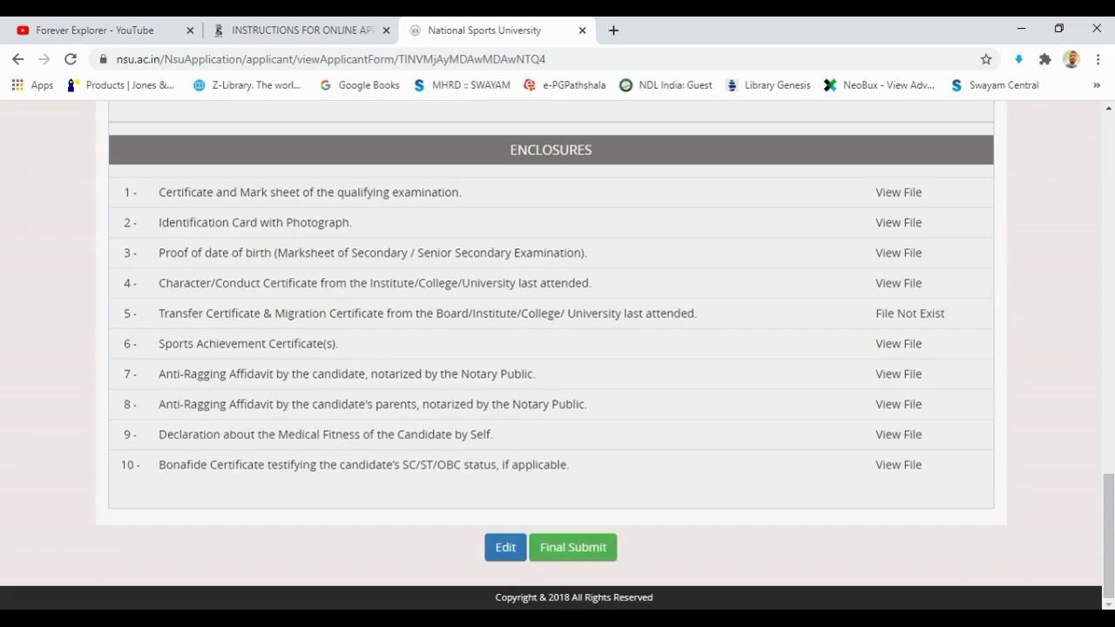
click(536, 549)
Confirm submission, review the submitted application, and proceed to Make Payment for ₹500.00
key(Return)
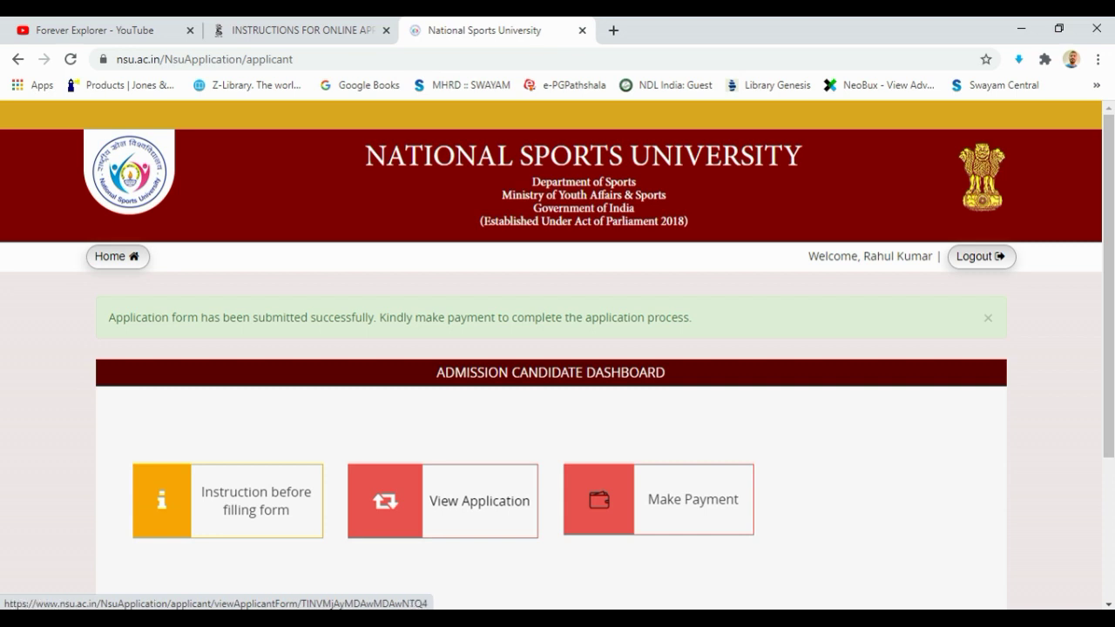
click(449, 502)
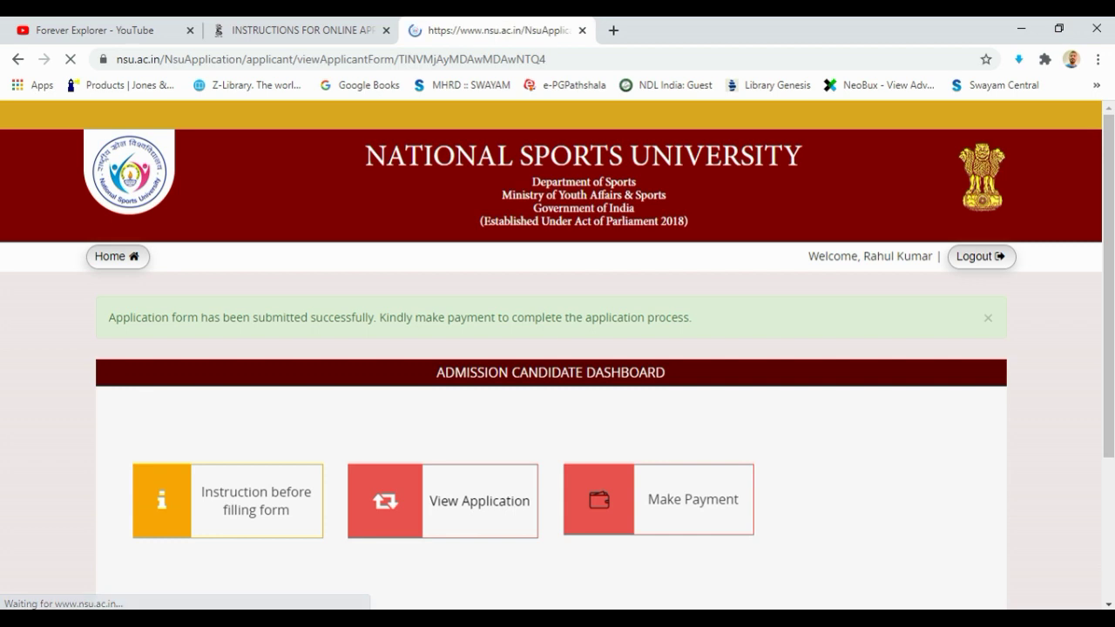
scroll(558, 391, down, 1)
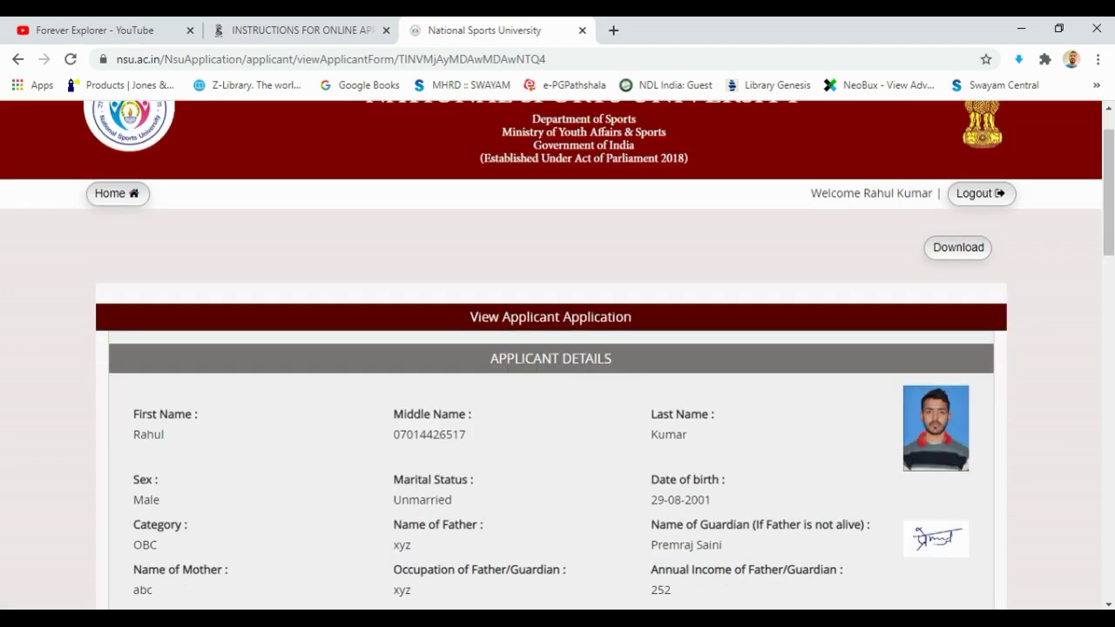
scroll(558, 392, down, 15)
scroll(557, 392, up, 20)
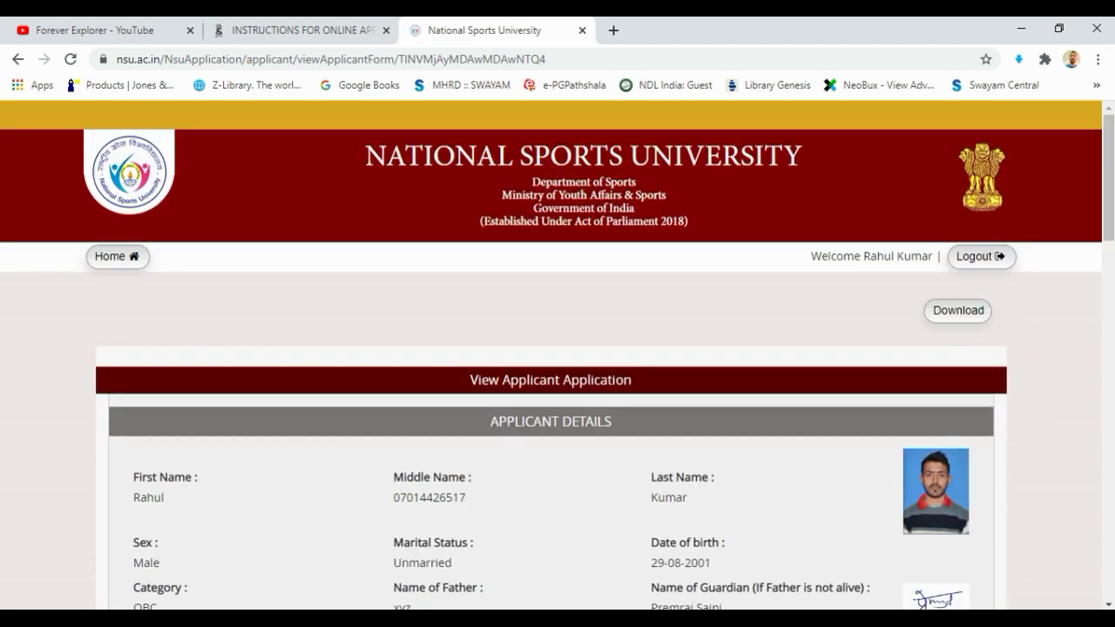
scroll(557, 392, down, 8)
scroll(557, 392, up, 8)
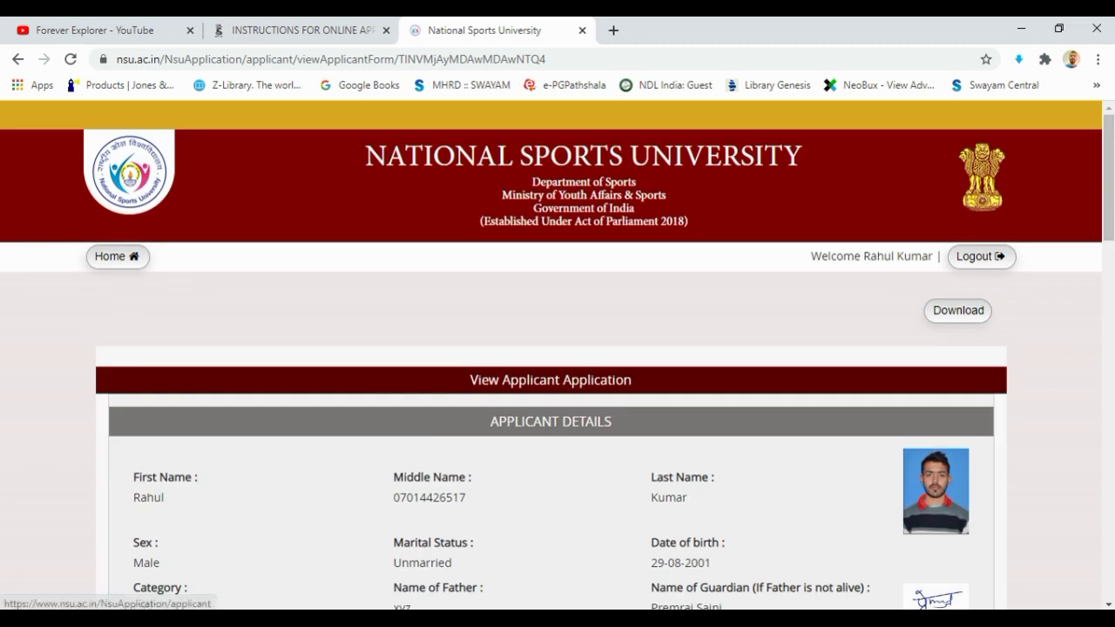
click(118, 256)
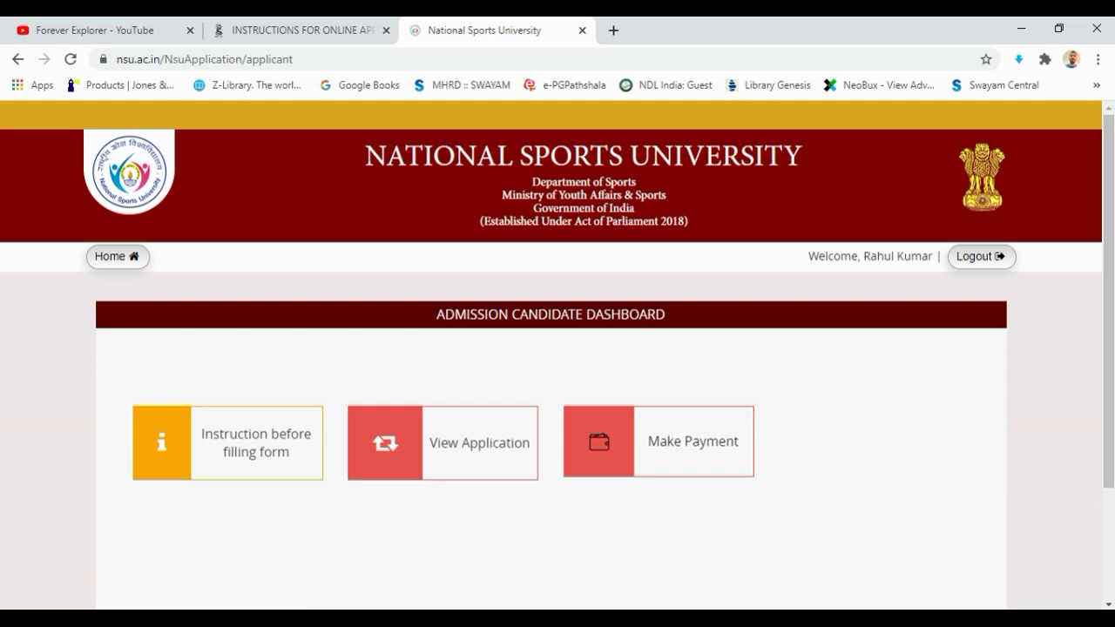
click(664, 442)
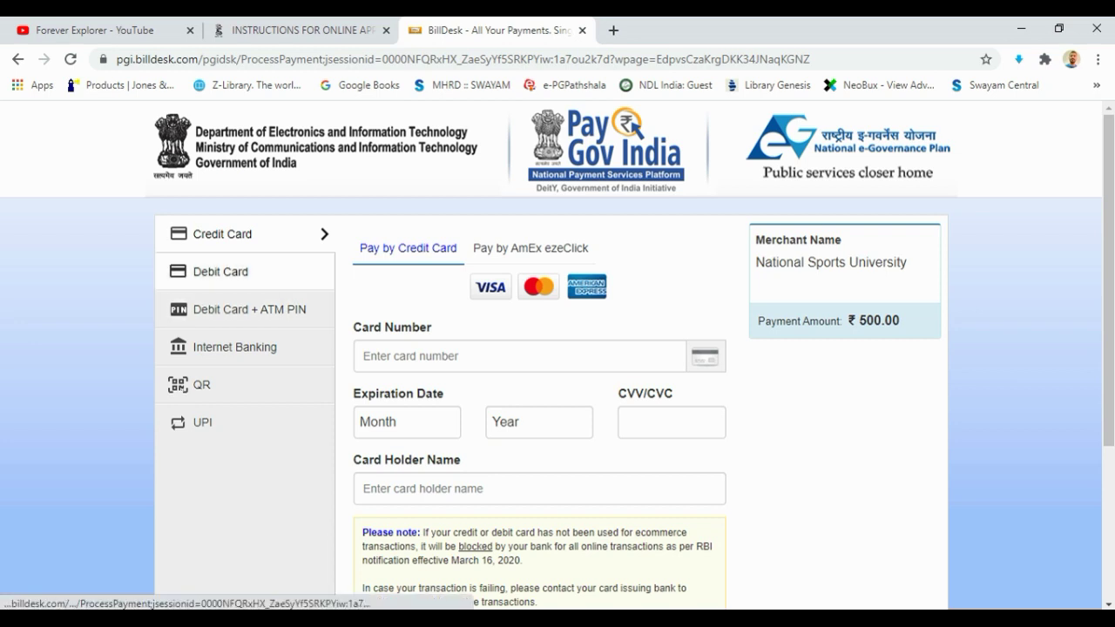
Browse the Debit Card, Credit Card, Internet Banking and UPI payment options
click(221, 271)
click(222, 234)
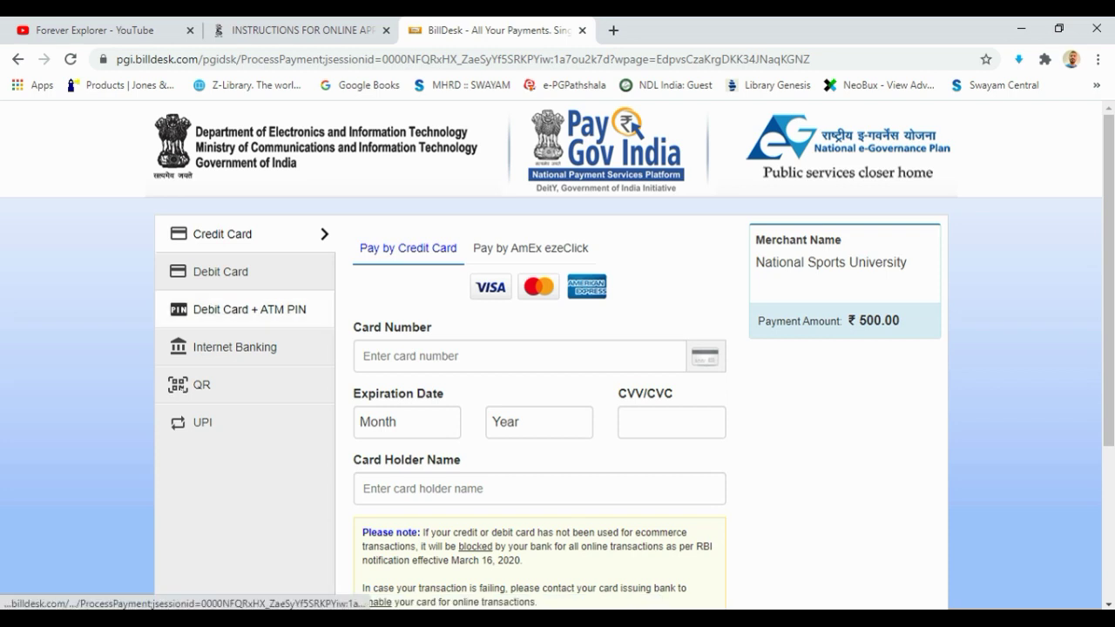
click(235, 347)
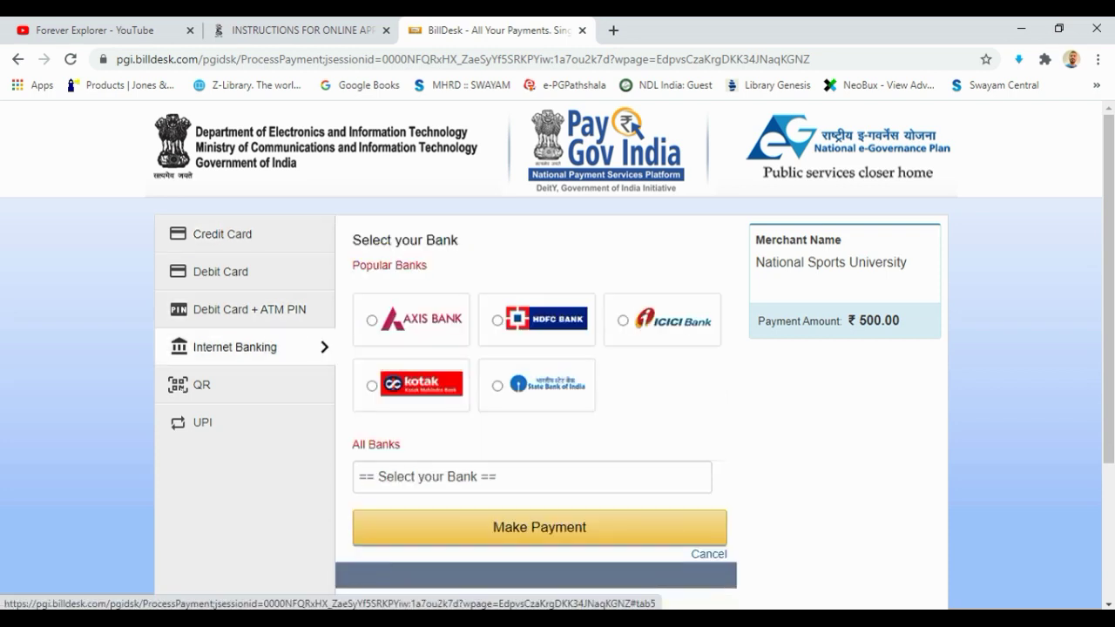
click(202, 422)
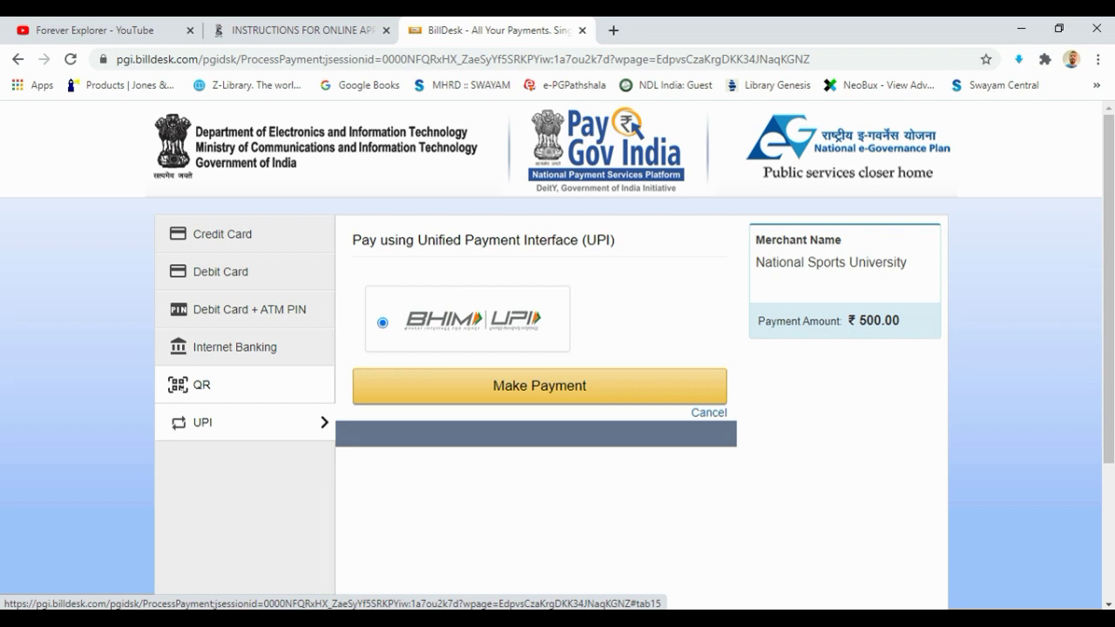
click(220, 271)
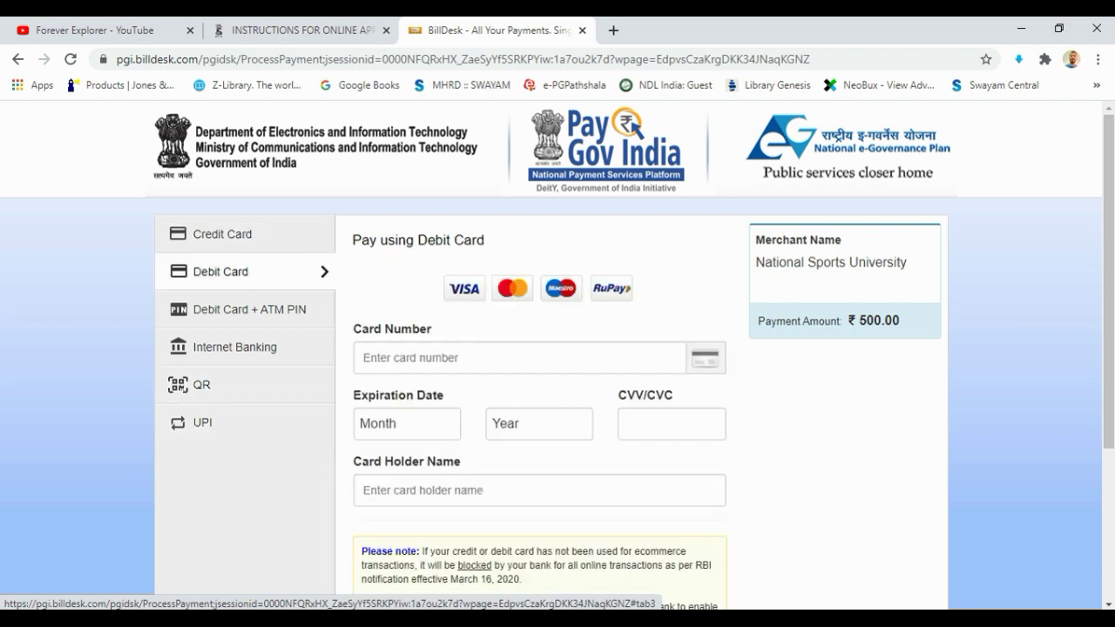
scroll(557, 348, down, 3)
scroll(558, 349, up, 3)
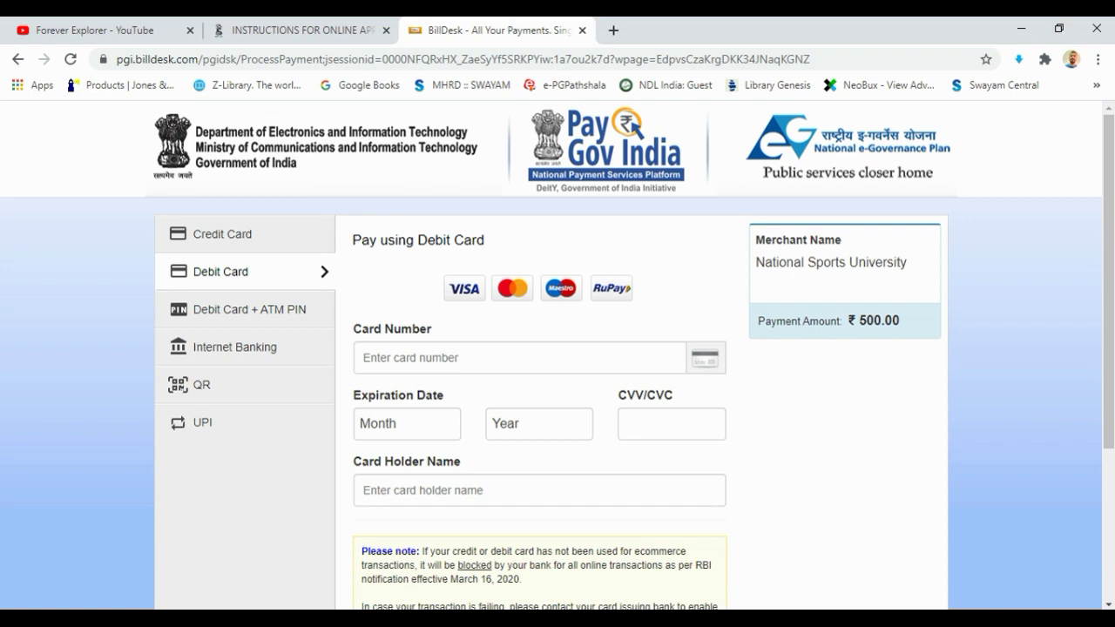
scroll(712, 466, down, 3)
Cancel the payment and go back to the NSU candidate dashboard
click(713, 466)
scroll(713, 466, up, 2)
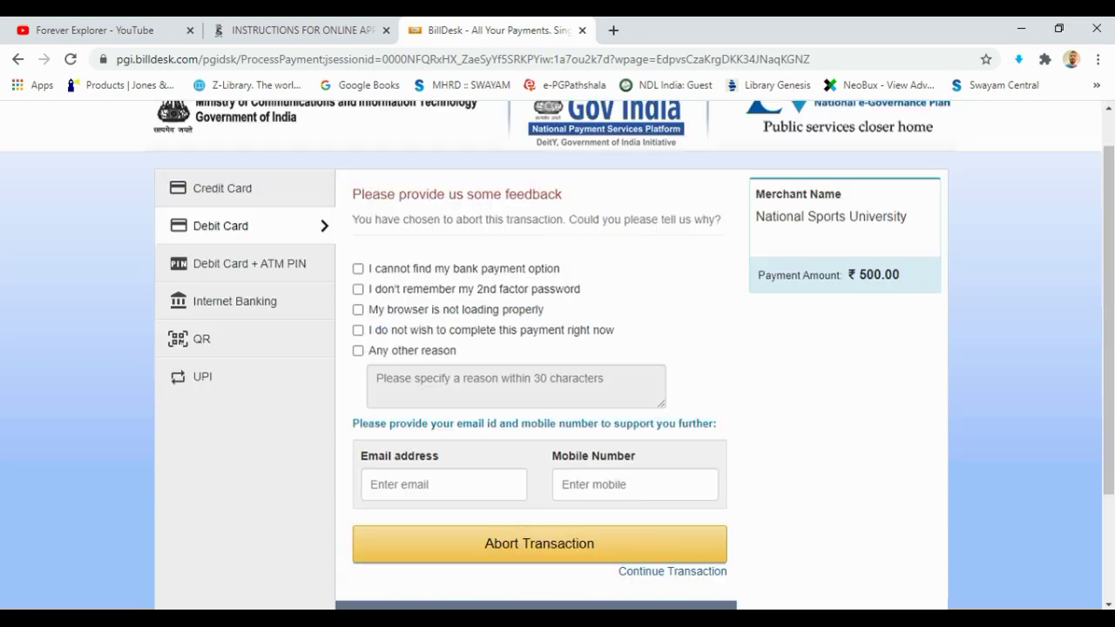
scroll(558, 349, up, 1)
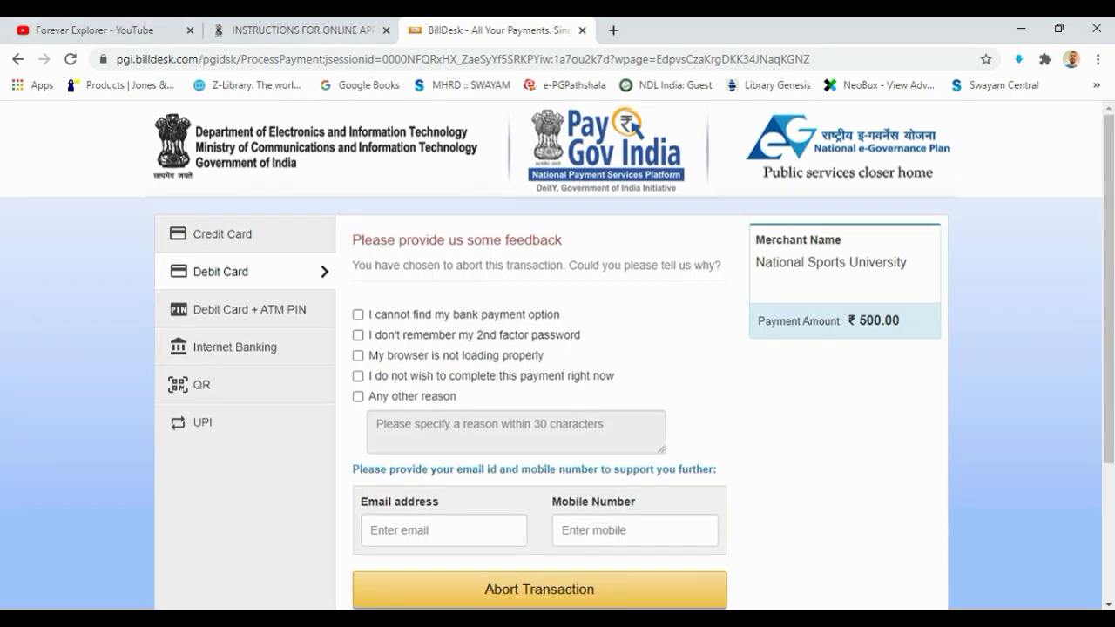
scroll(244, 346, down, 3)
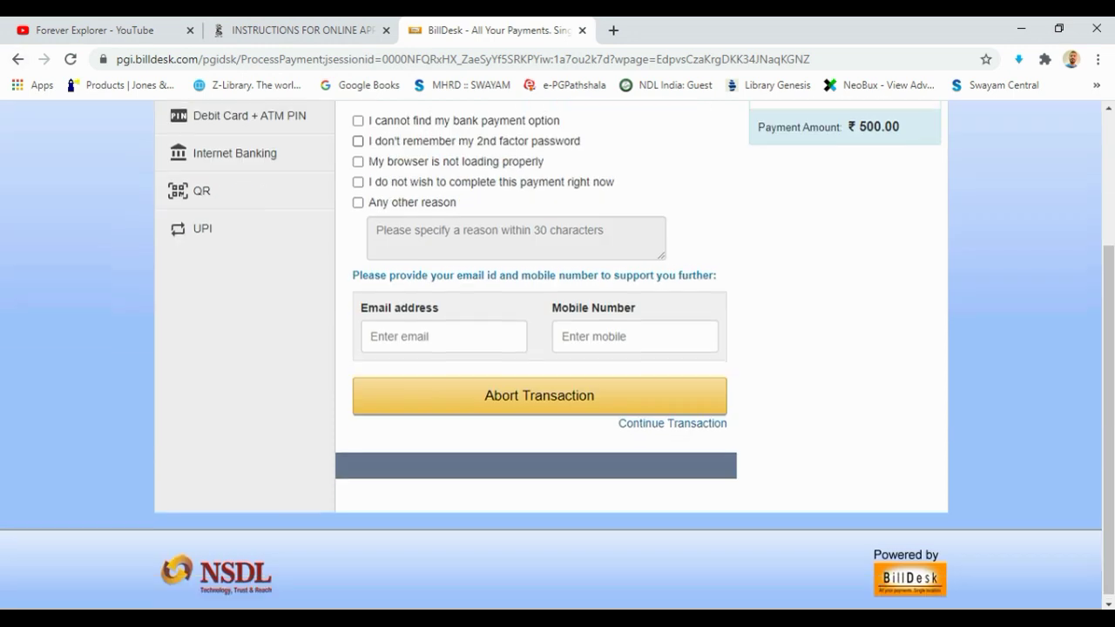
scroll(244, 346, up, 3)
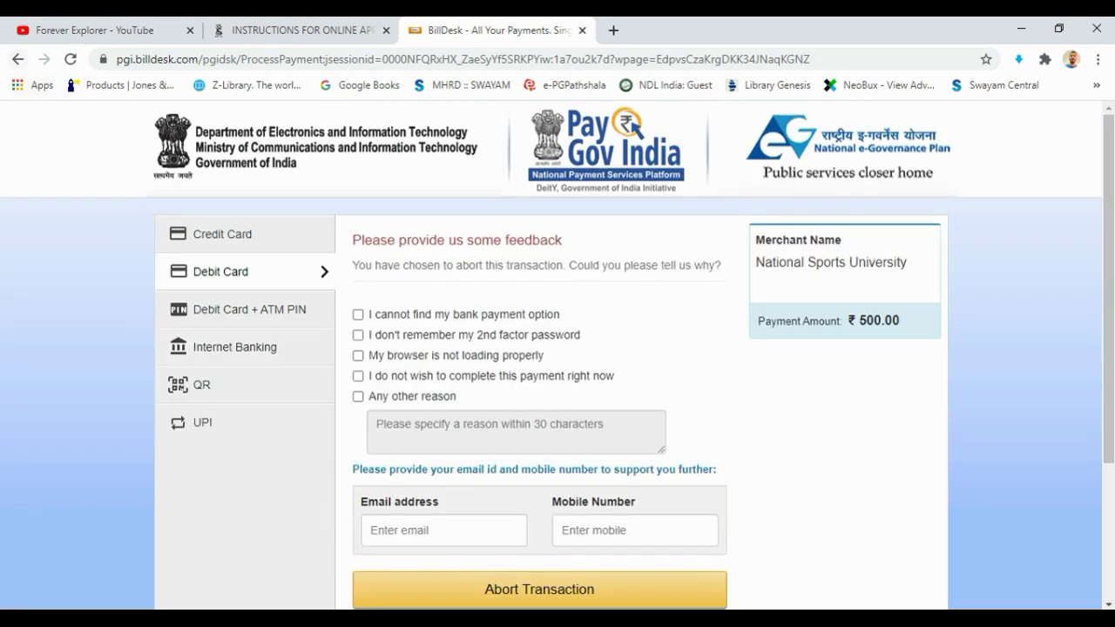
click(18, 59)
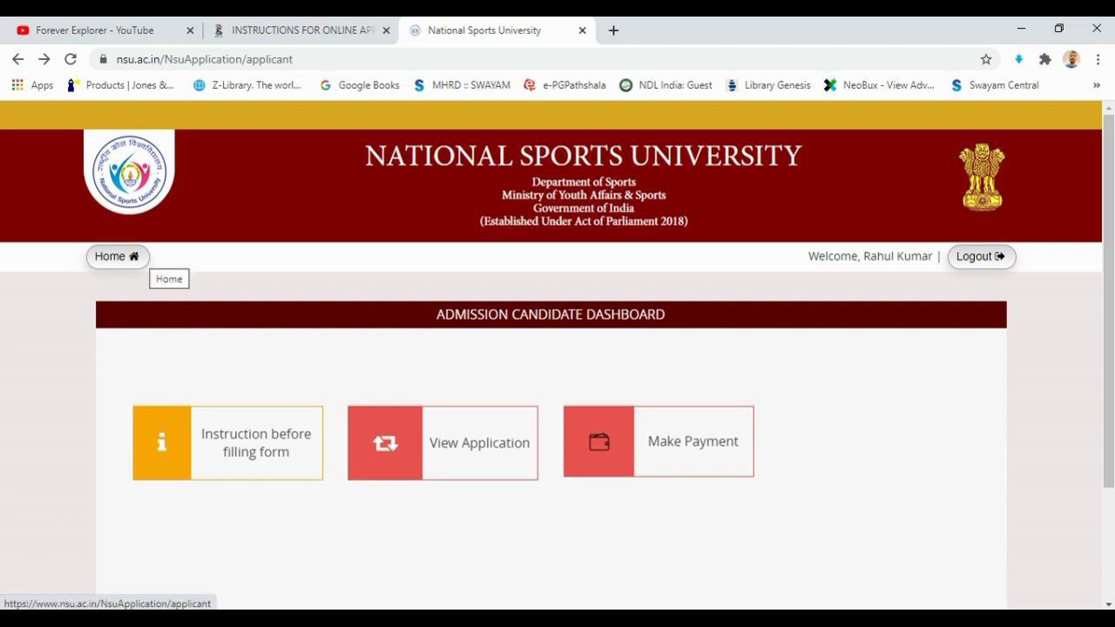
click(139, 256)
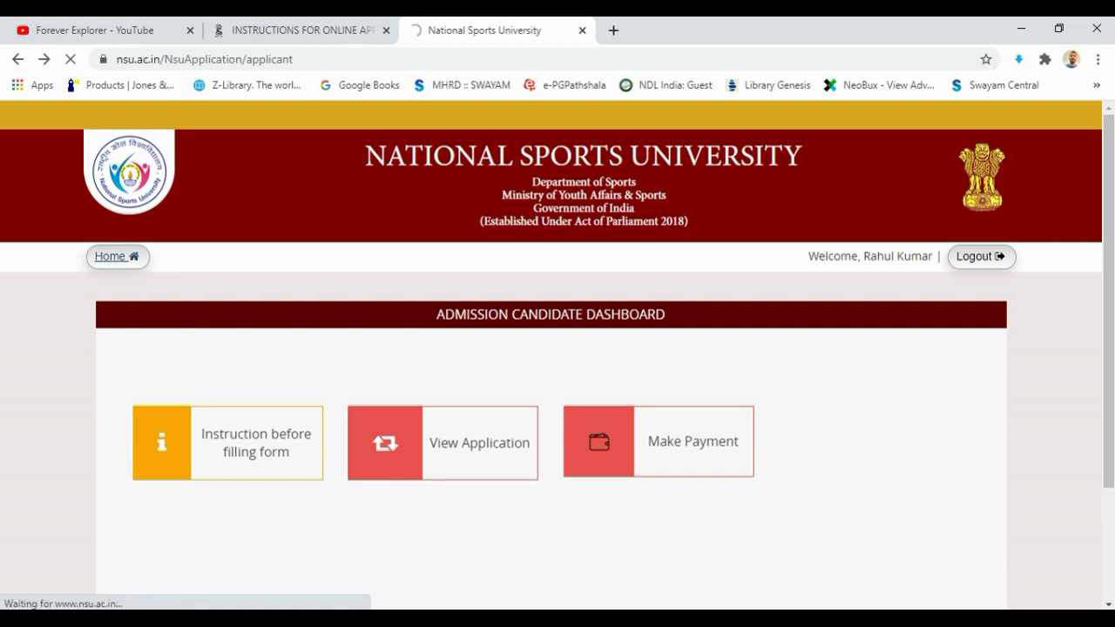